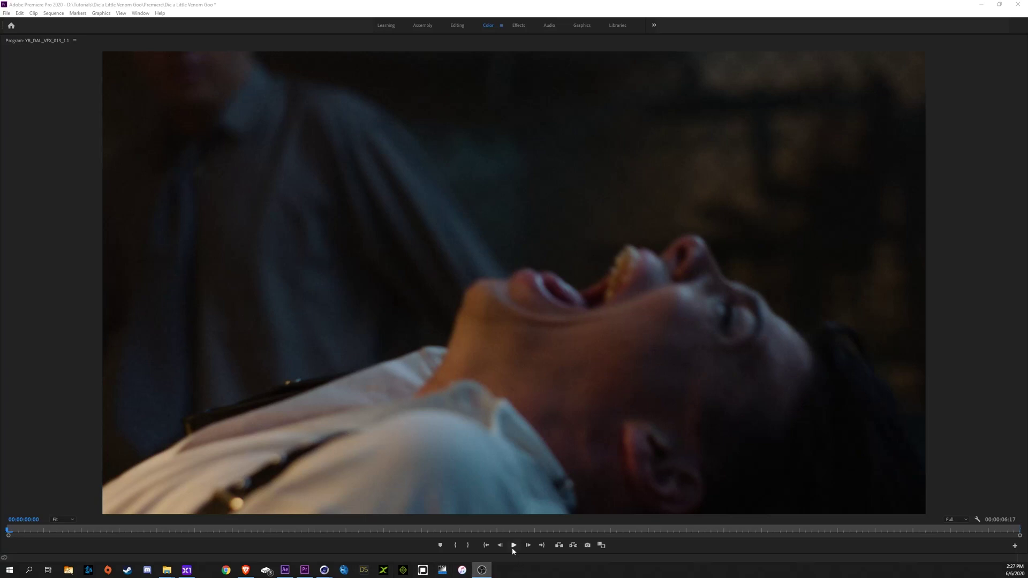
- Play the finished black goo shot and scrub through it up to 00:00:06:08
{"action": "left_click", "coordinate": [514, 547]}
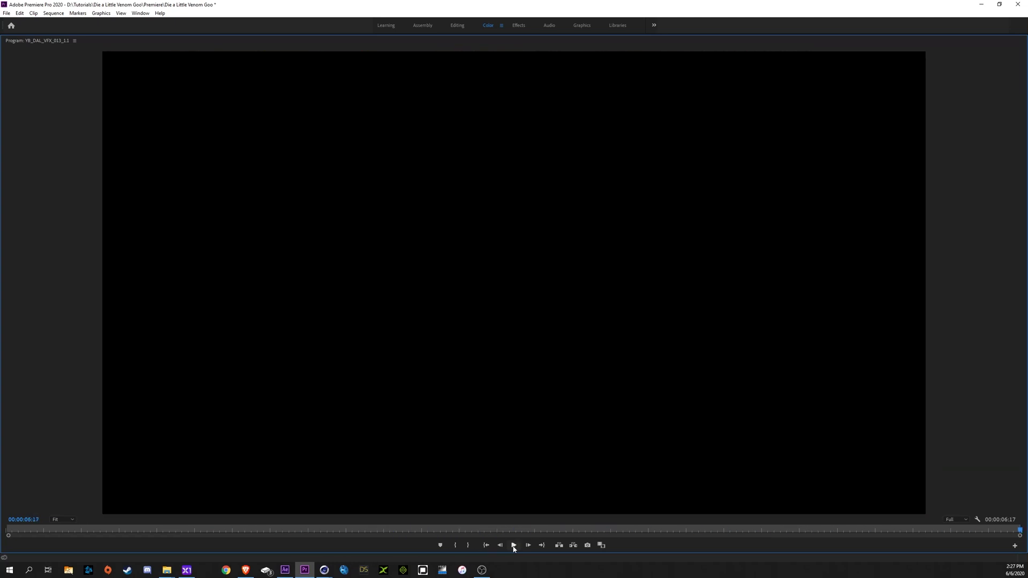
{"action": "left_click", "coordinate": [11, 534]}
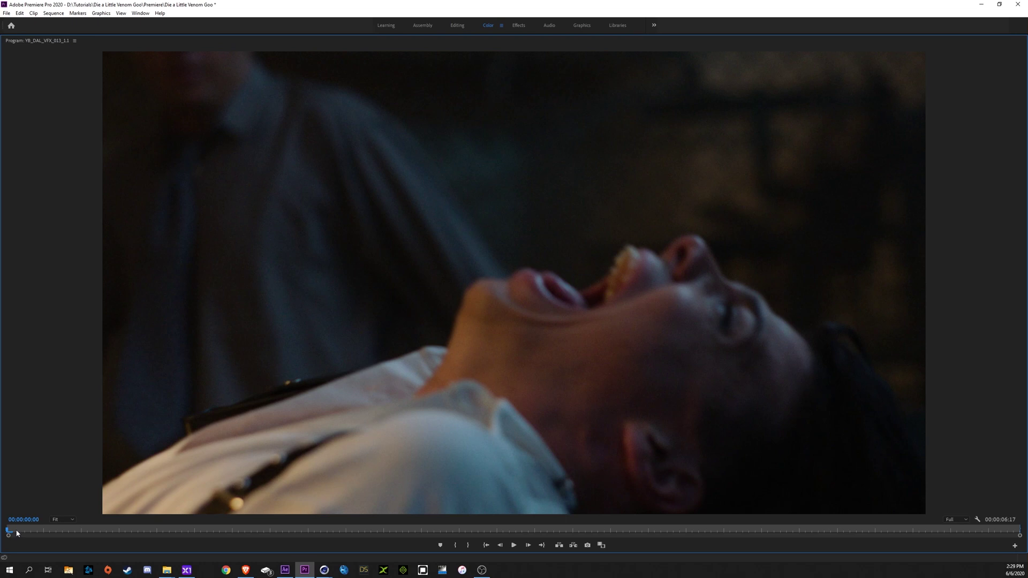
{"action": "left_click_drag", "start_coordinate": [16, 533], "coordinate": [962, 509]}
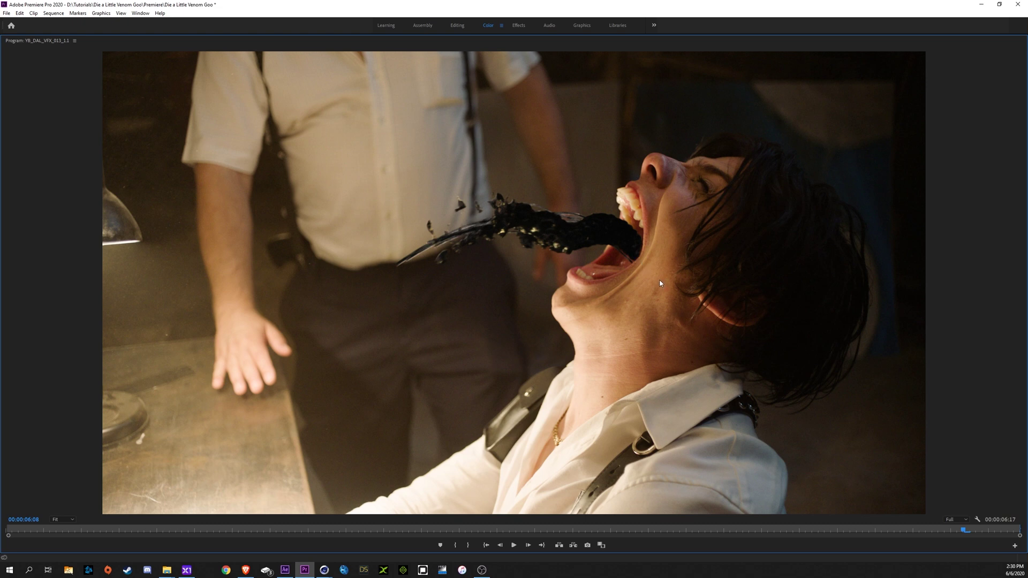
- Switch to Cinema 4D and add an X-Particles system to the empty scene
{"action": "key", "text": "alt+Tab"}
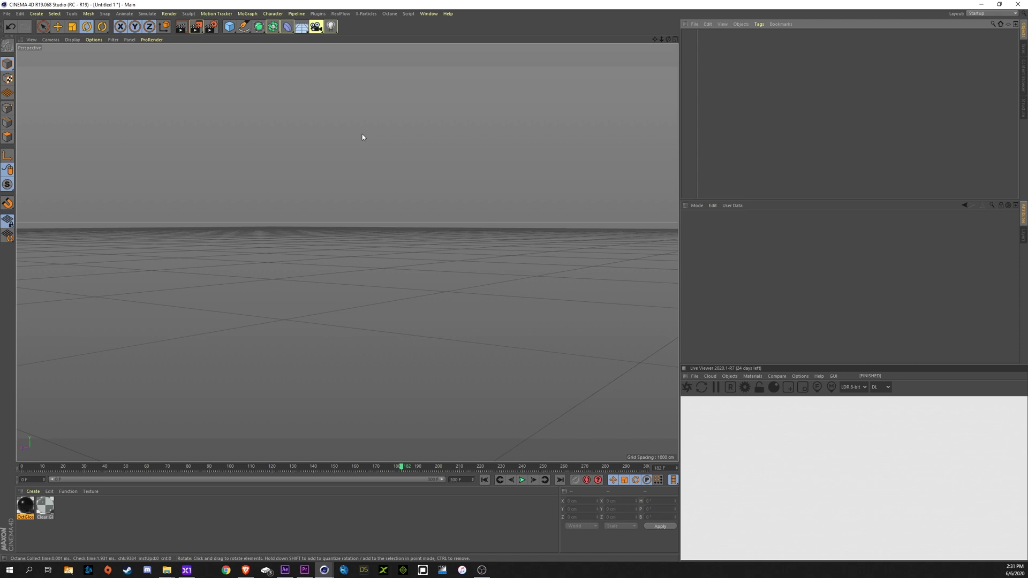
{"action": "scroll", "coordinate": [382, 103], "scroll_direction": "up", "scroll_amount": 3}
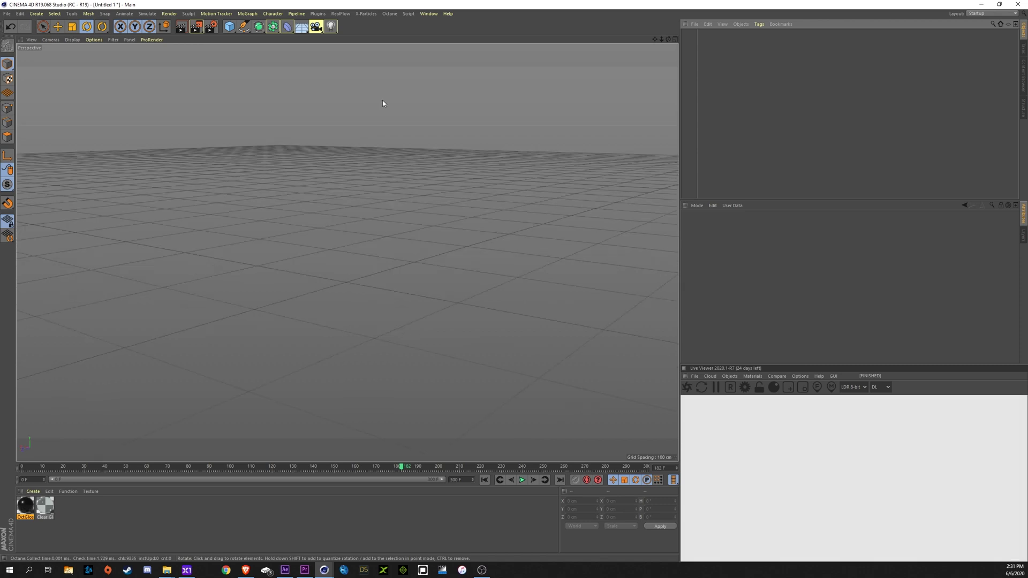
{"action": "left_click", "coordinate": [366, 13]}
{"action": "left_click", "coordinate": [374, 37]}
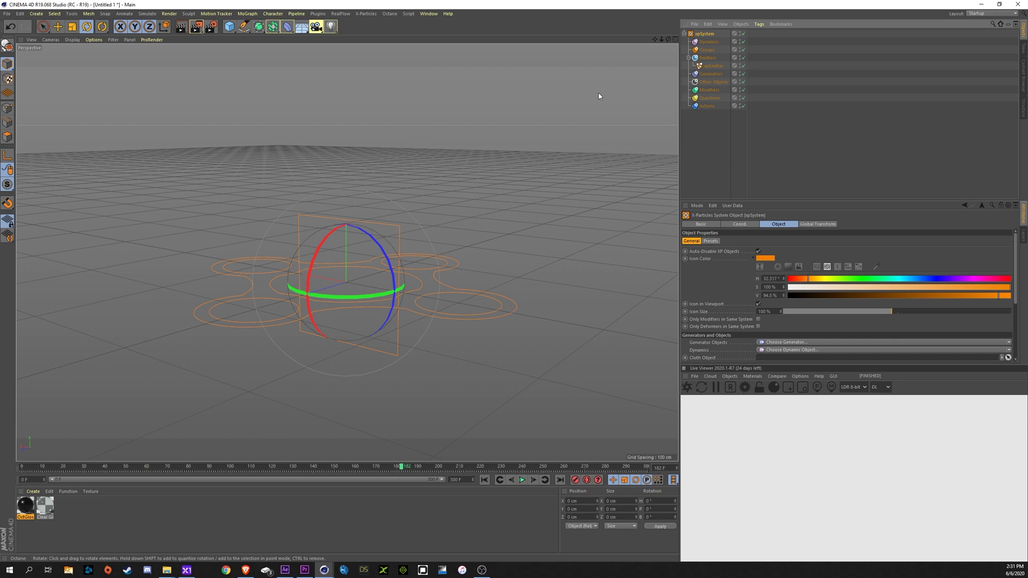
- Set the xpEmitter's emitter shape to Circle
{"action": "left_click", "coordinate": [714, 66]}
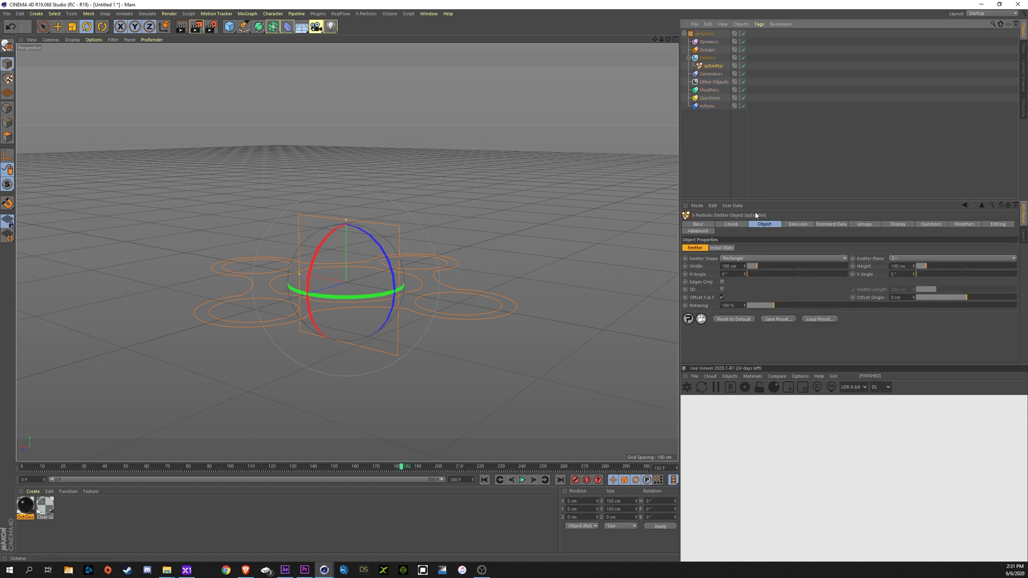
{"action": "left_click", "coordinate": [773, 259]}
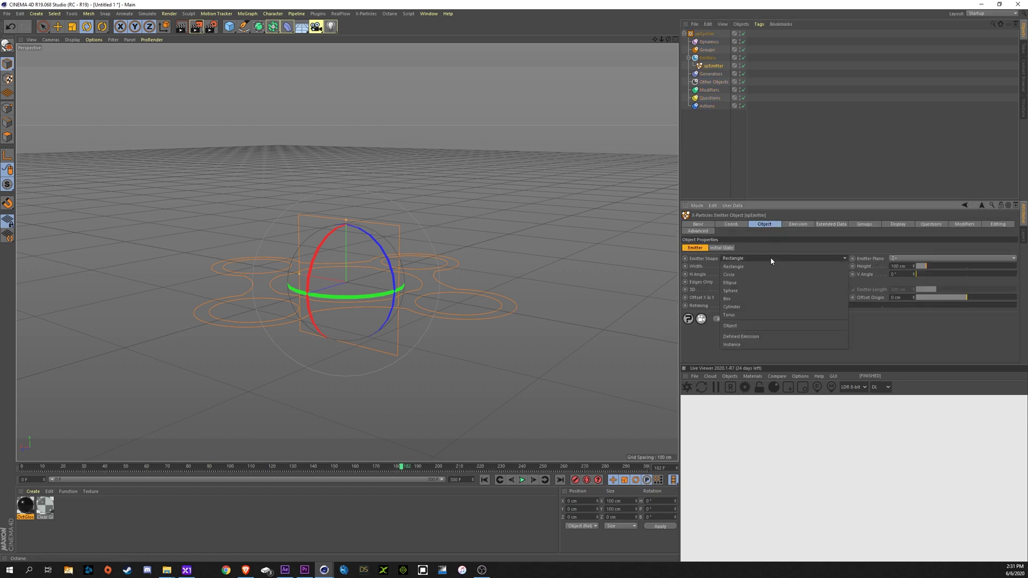
{"action": "left_click", "coordinate": [766, 278]}
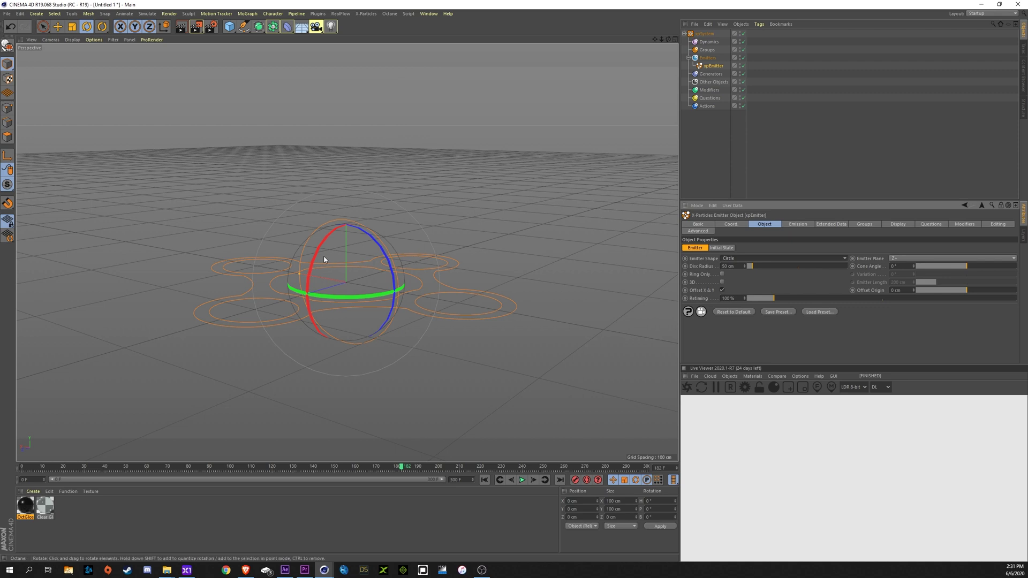
- Try rotating the emitter to a pitch of -90° and play the emission
{"action": "left_click_drag", "start_coordinate": [324, 259], "coordinate": [294, 372]}
{"action": "left_click", "coordinate": [484, 479]}
{"action": "left_click", "coordinate": [524, 479]}
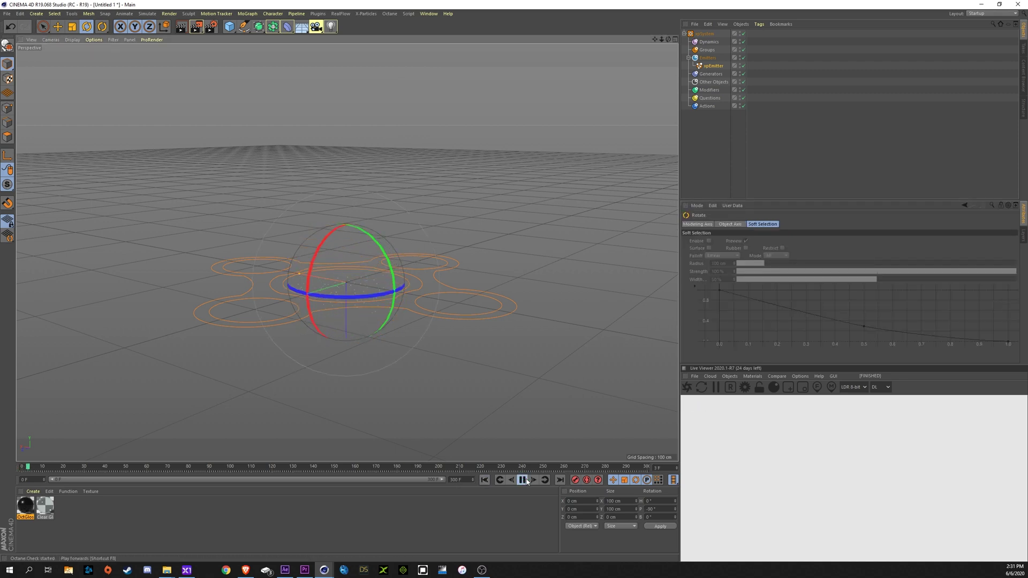
{"action": "left_click", "coordinate": [527, 481]}
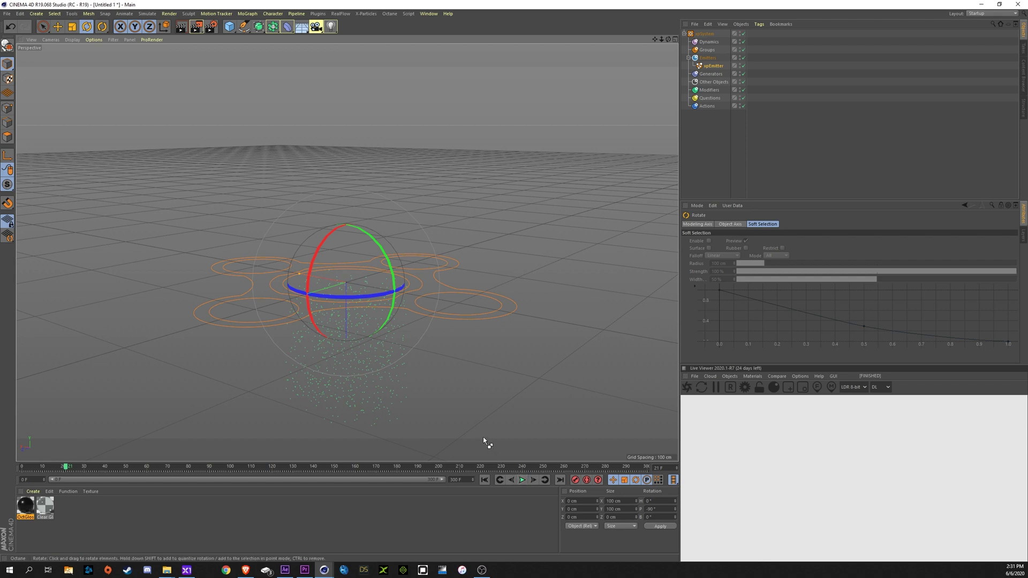
- Rotate the emitter to a pitch of 90° and play the emission from the start
{"action": "left_click_drag", "start_coordinate": [313, 257], "coordinate": [451, 321]}
{"action": "left_click", "coordinate": [485, 481]}
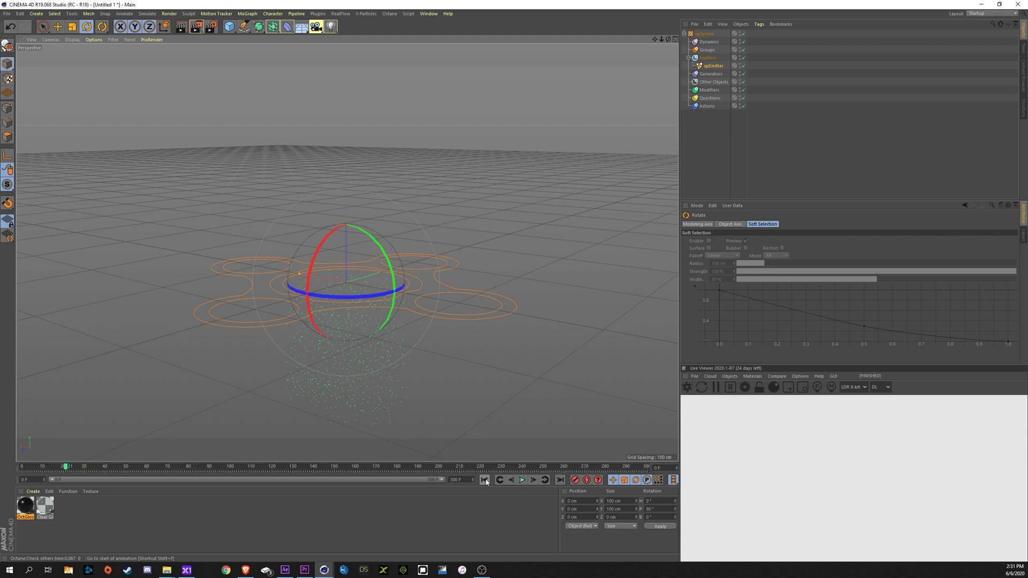
{"action": "left_click", "coordinate": [522, 481]}
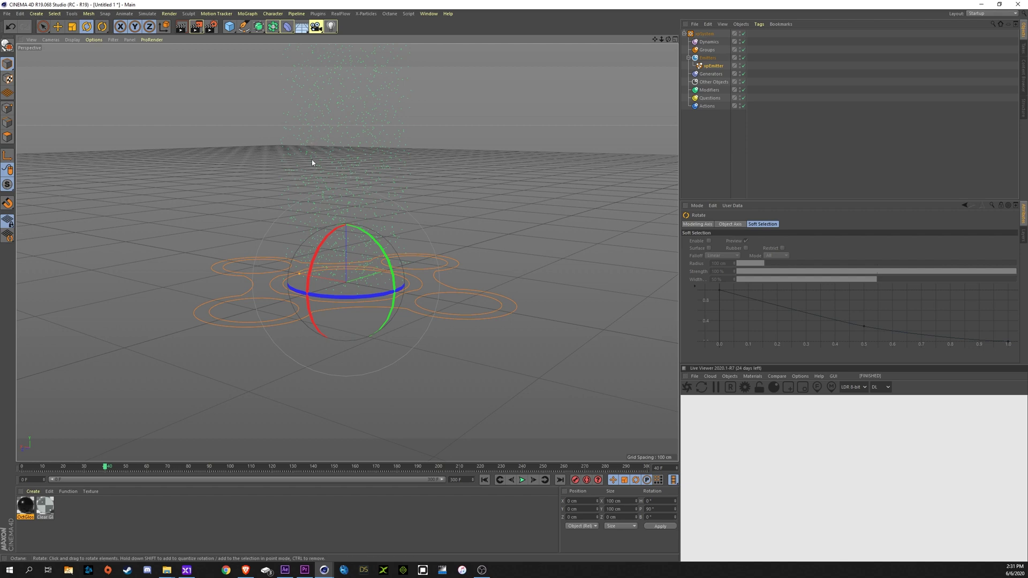
- Change the xpEmitter's emission mode to Shot with a shot count of 10
{"action": "left_click", "coordinate": [714, 65]}
{"action": "left_click", "coordinate": [798, 225]}
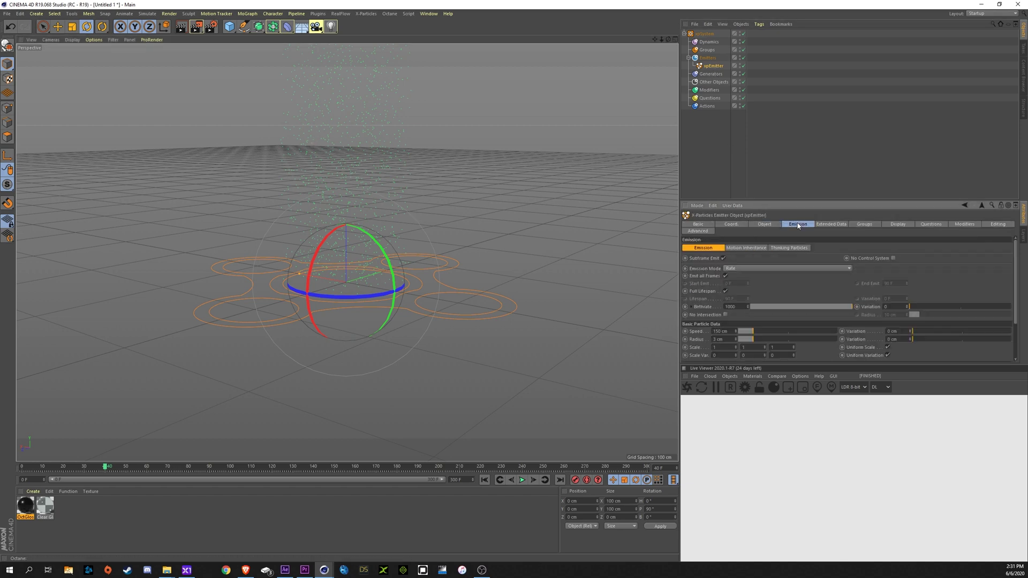
{"action": "left_click", "coordinate": [787, 268]}
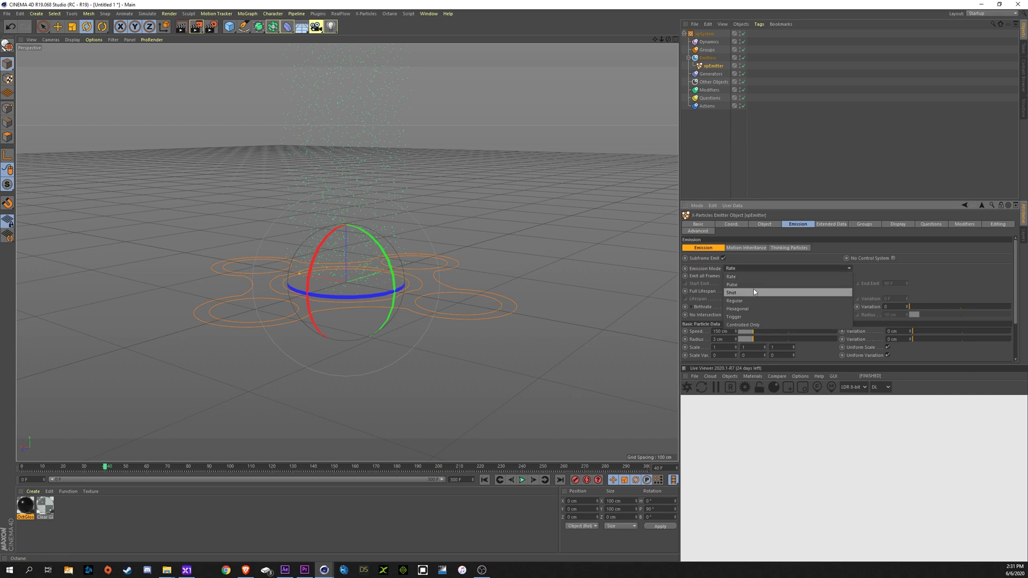
{"action": "left_click", "coordinate": [753, 290]}
{"action": "double_click", "coordinate": [741, 285]}
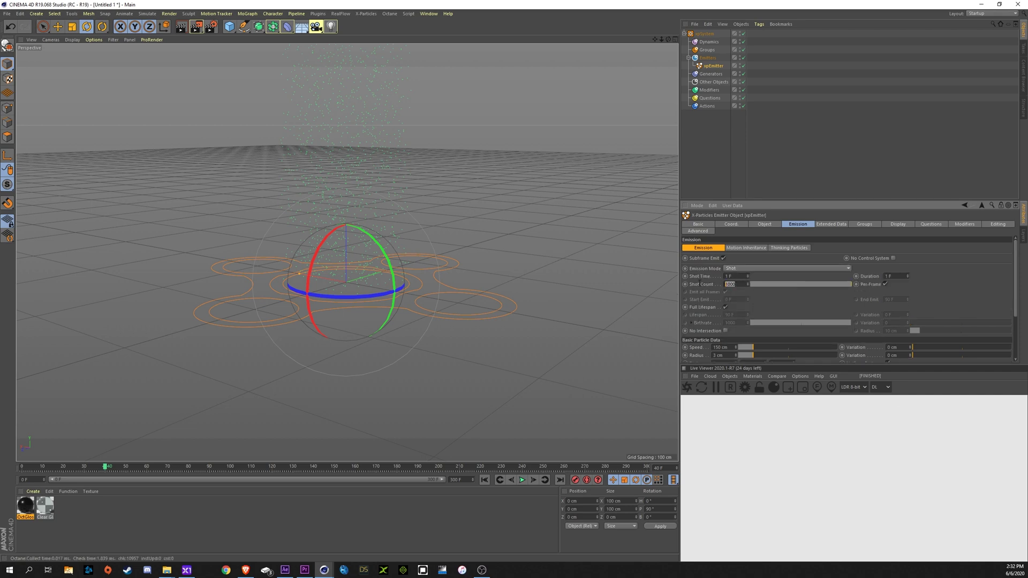
{"action": "type", "text": "10"}
{"action": "key", "text": "Return"}
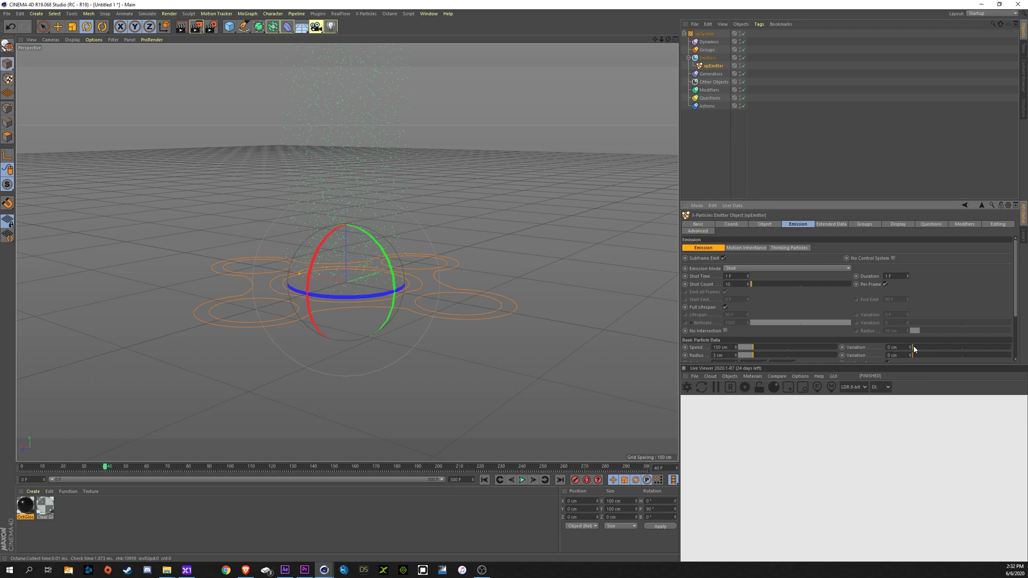
- Set the emitter's speed variation to about 26 cm and replay the simulation
{"action": "left_click_drag", "start_coordinate": [913, 347], "coordinate": [913, 349]}
{"action": "left_click", "coordinate": [485, 480]}
{"action": "left_click", "coordinate": [522, 480]}
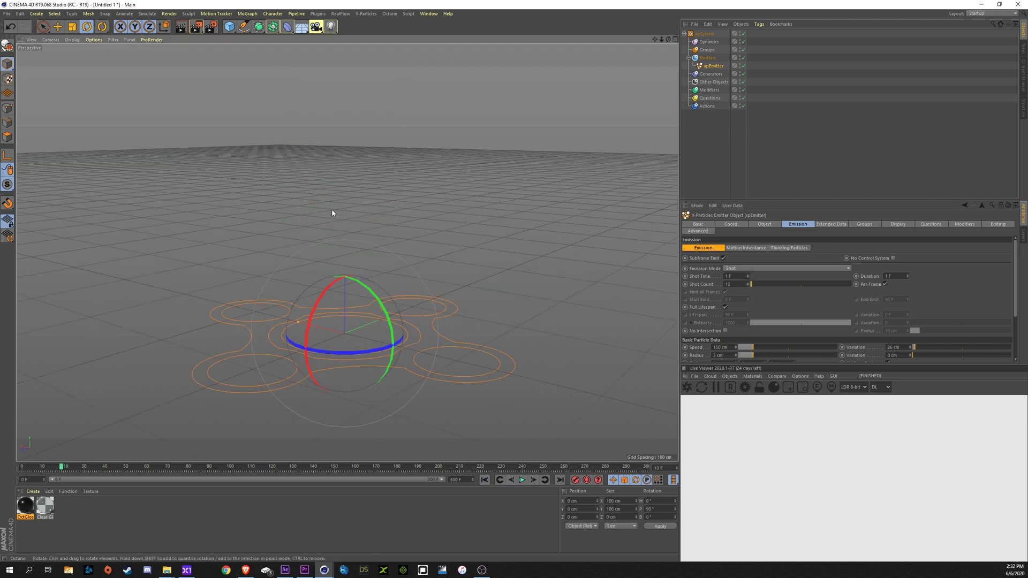
- Set the emitter's editor display to Circle with a display size factor of about 144 % and replay
{"action": "left_click", "coordinate": [897, 225]}
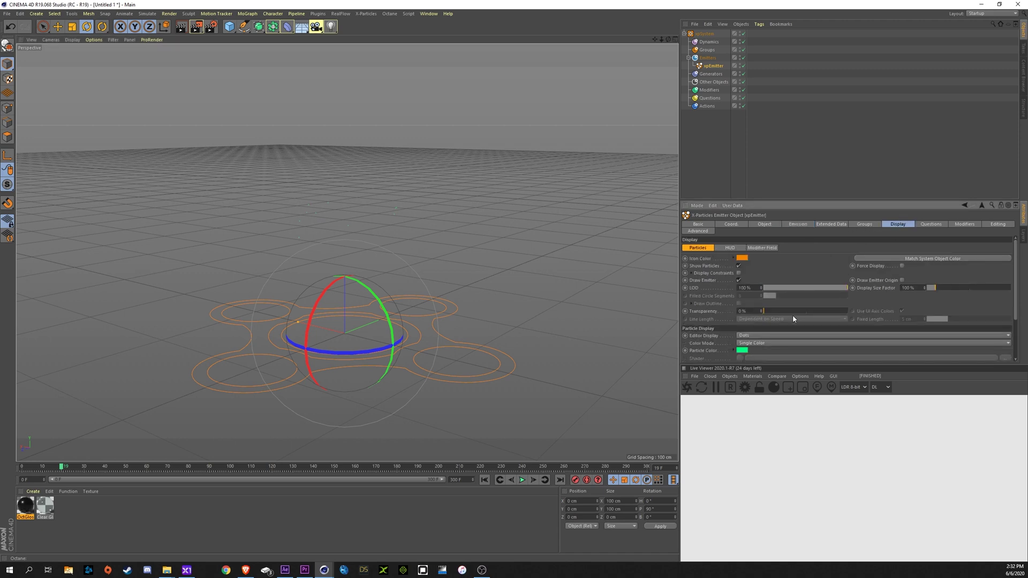
{"action": "left_click", "coordinate": [776, 336]}
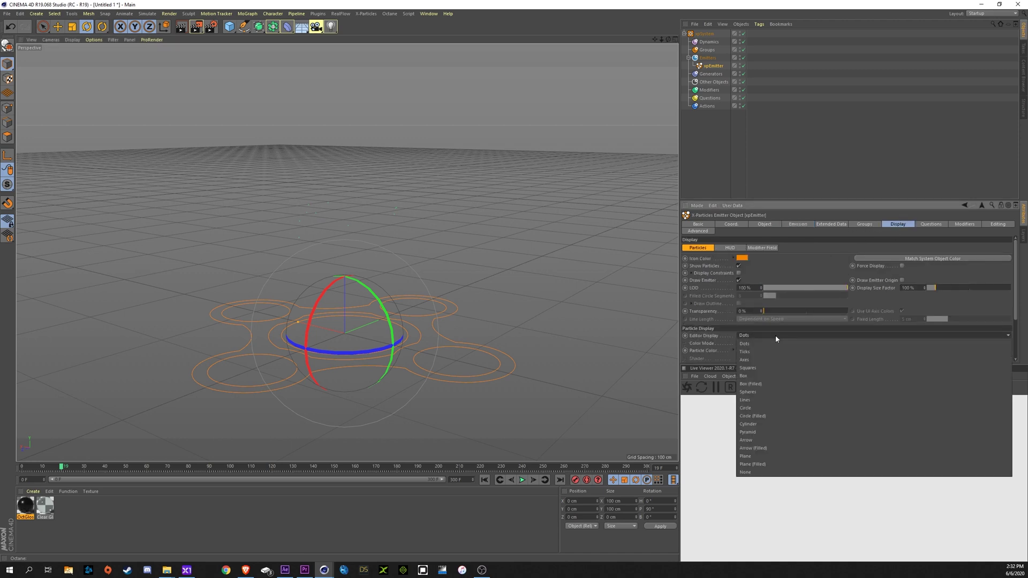
{"action": "left_click", "coordinate": [766, 408]}
{"action": "left_click_drag", "start_coordinate": [933, 290], "coordinate": [939, 289]}
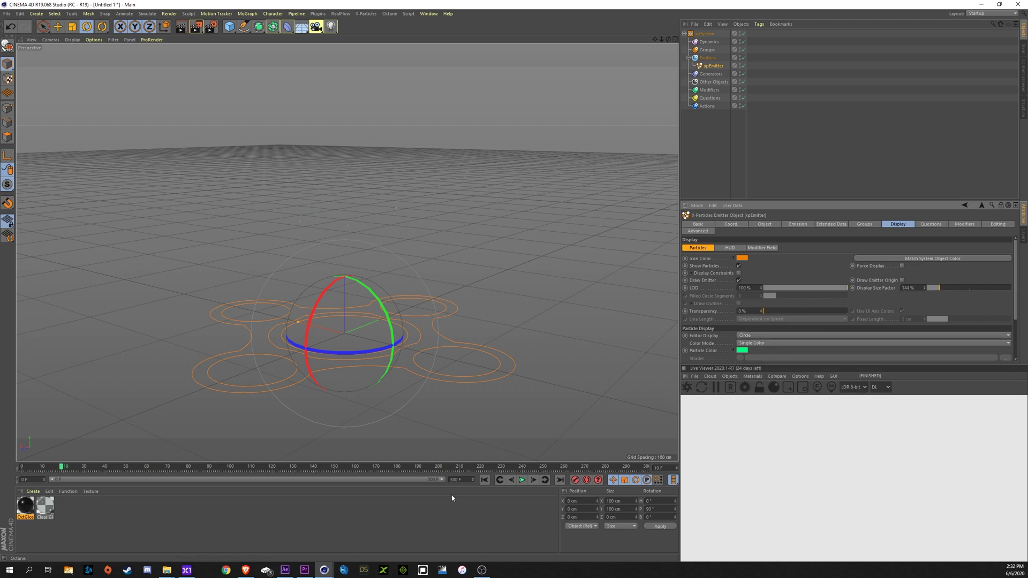
{"action": "left_click", "coordinate": [485, 480]}
{"action": "left_click", "coordinate": [522, 480]}
- Reduce the emitter's display size factor to about 83 % and replay the simulation from the start
{"action": "left_click_drag", "start_coordinate": [939, 288], "coordinate": [936, 290]}
{"action": "left_click", "coordinate": [485, 481]}
{"action": "left_click", "coordinate": [523, 480]}
{"action": "left_click", "coordinate": [522, 481]}
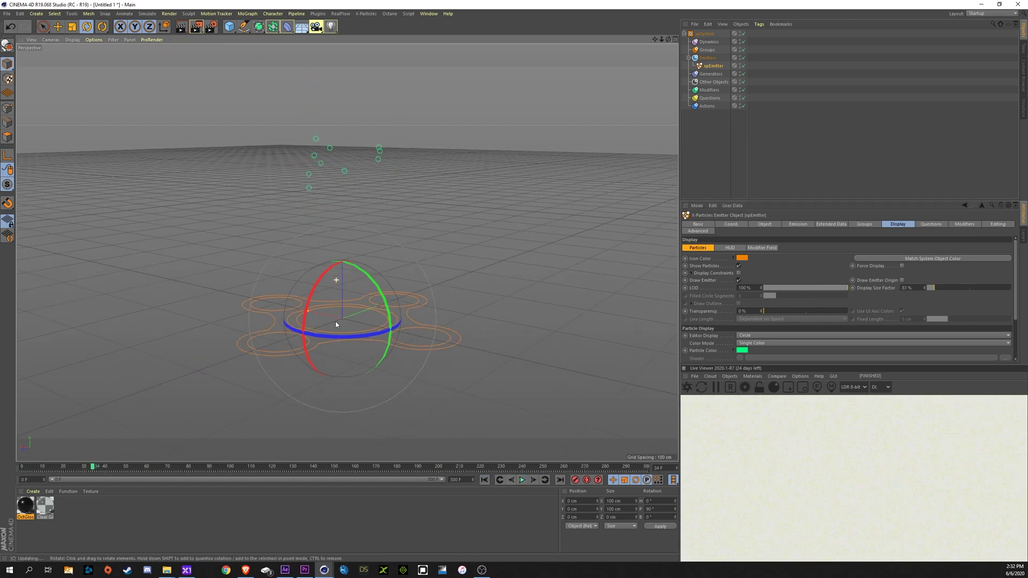
{"action": "left_click", "coordinate": [485, 480]}
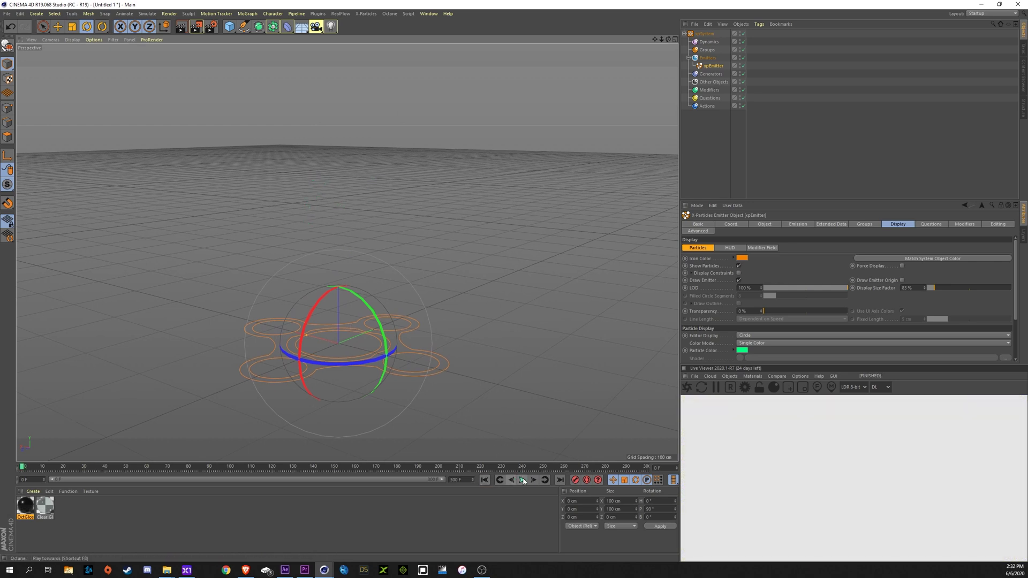
{"action": "left_click", "coordinate": [522, 480]}
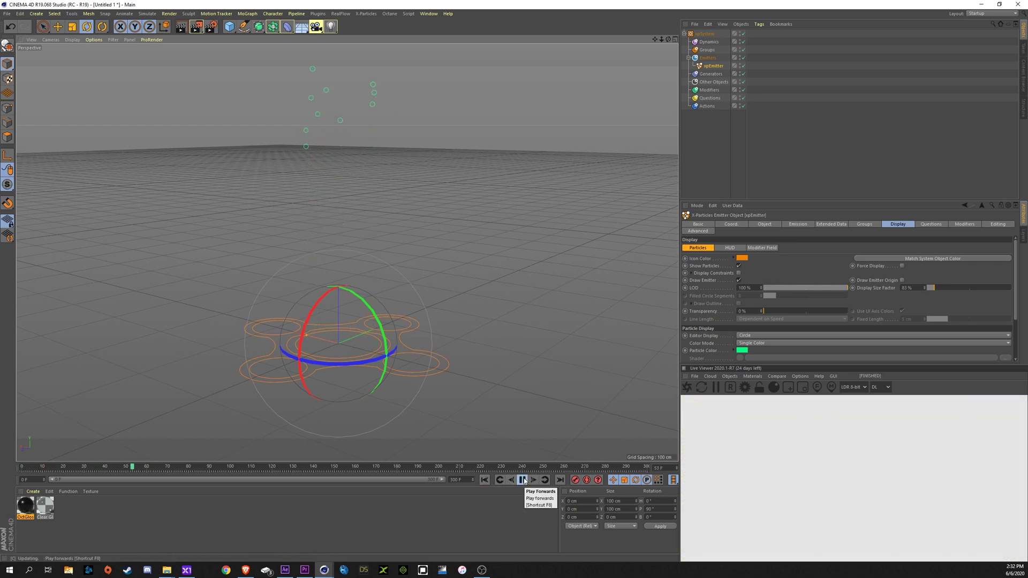
{"action": "left_click", "coordinate": [524, 480]}
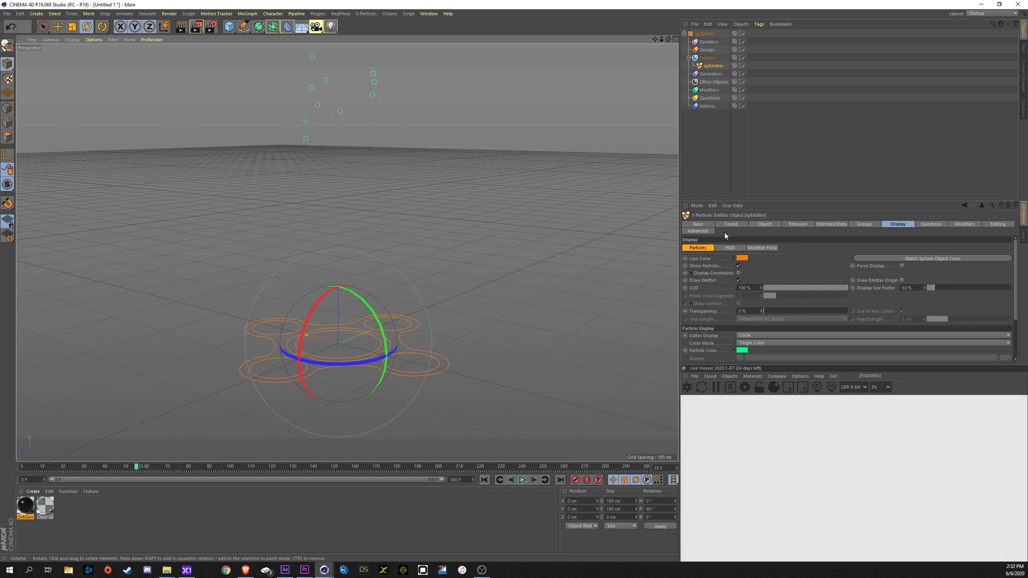
- Add an xpTurbulence motion modifier to the particle system
{"action": "left_click", "coordinate": [712, 91]}
{"action": "left_click", "coordinate": [1015, 265]}
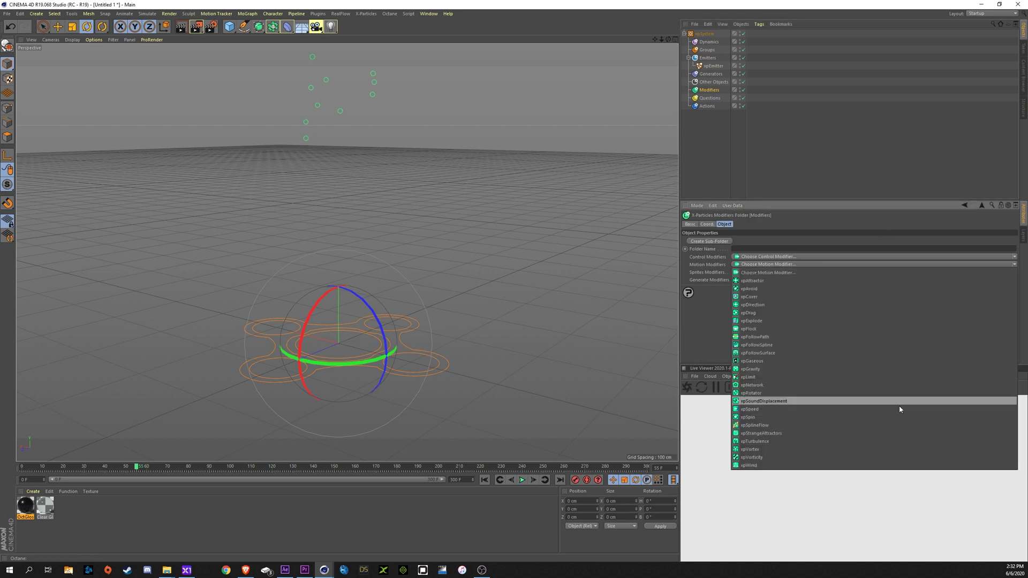
{"action": "left_click", "coordinate": [874, 440]}
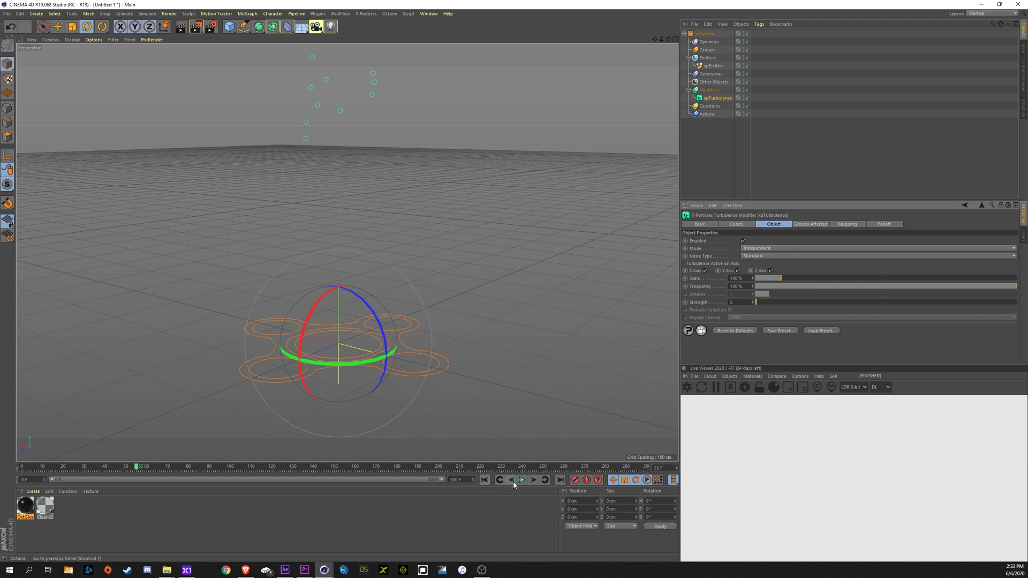
- Set the turbulence scale to about 224 % and its strength to 4, and play the simulation
{"action": "left_click", "coordinate": [485, 480]}
{"action": "left_click_drag", "start_coordinate": [790, 279], "coordinate": [814, 281]}
{"action": "left_click", "coordinate": [731, 302]}
{"action": "type", "text": "4"}
{"action": "key", "text": "Return"}
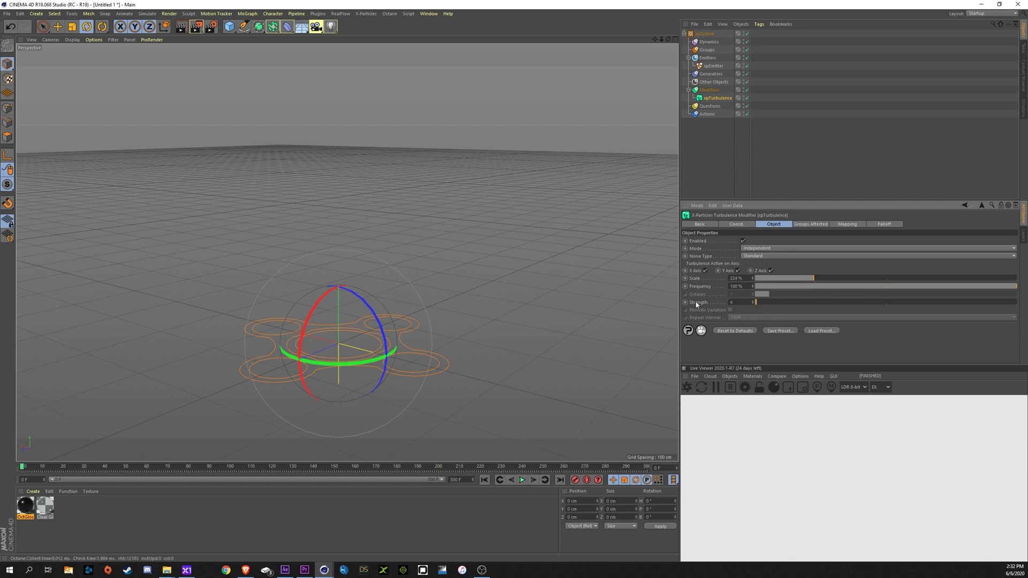
{"action": "left_click", "coordinate": [523, 481]}
{"action": "left_click", "coordinate": [524, 480]}
- Add an xpTrail generator, assign the xpEmitter as its emitter, and play the animation to check the trails
{"action": "left_click", "coordinate": [711, 74]}
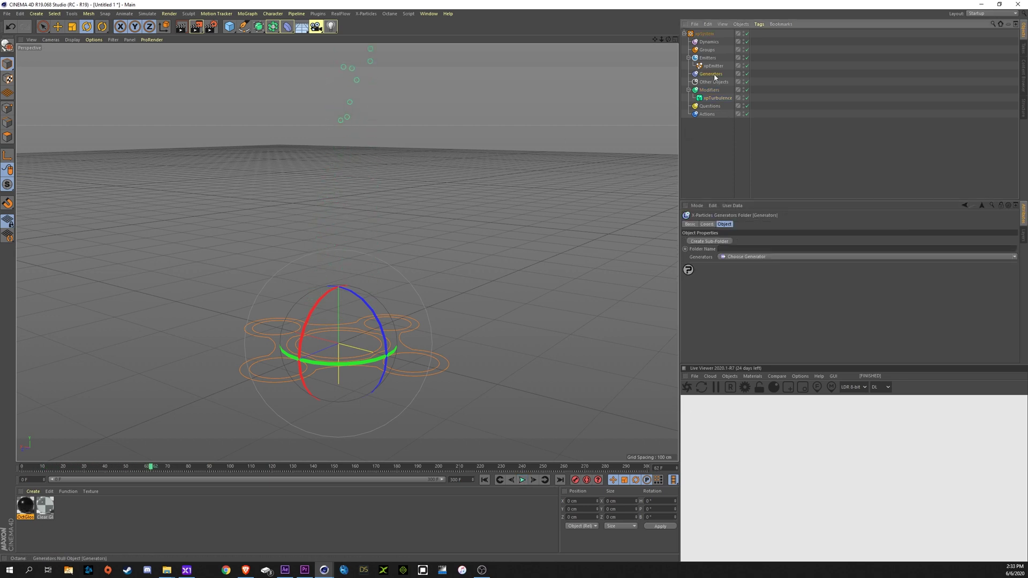
{"action": "left_click", "coordinate": [1014, 256]}
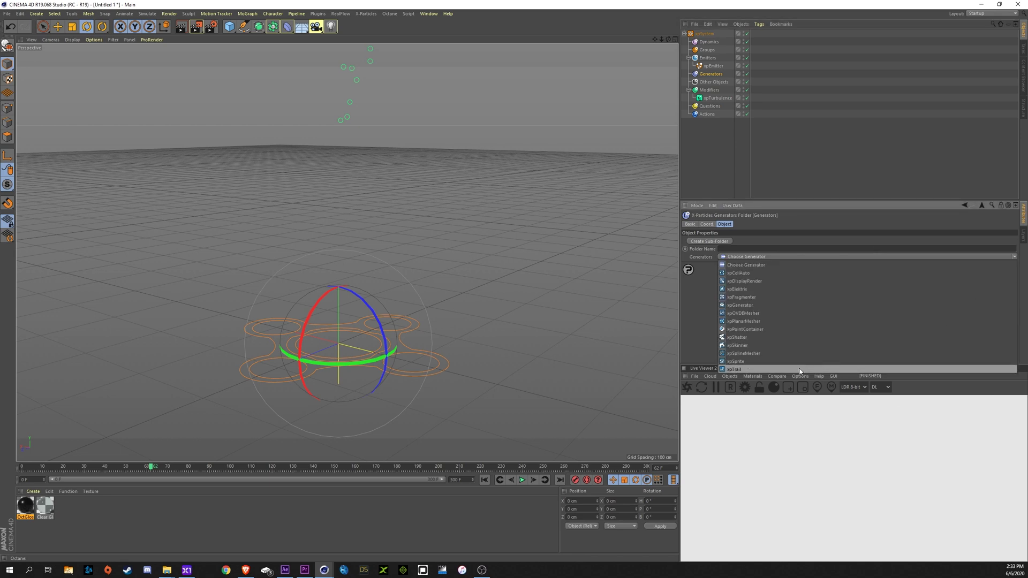
{"action": "left_click", "coordinate": [735, 369]}
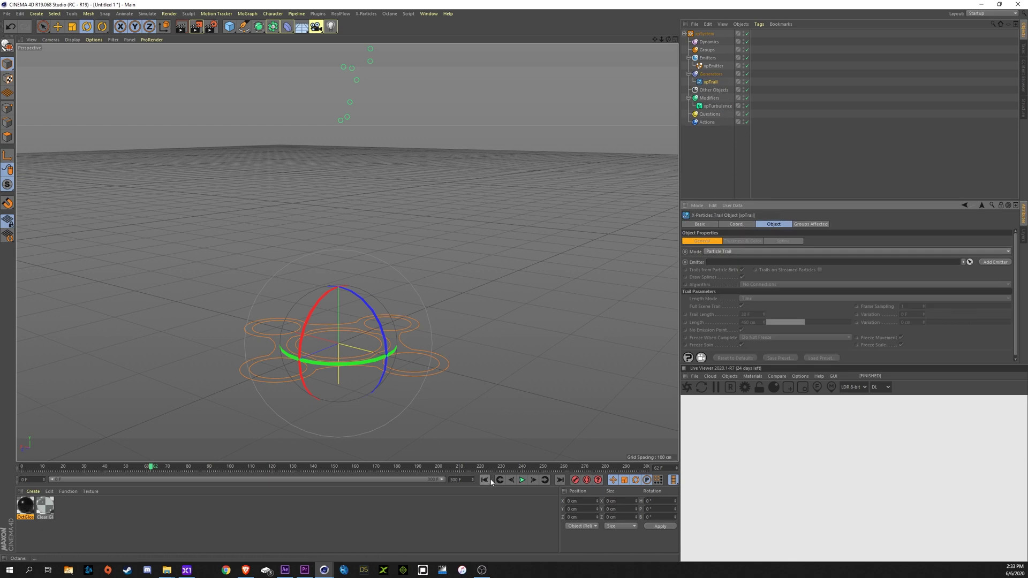
{"action": "left_click_drag", "start_coordinate": [714, 65], "coordinate": [729, 263]}
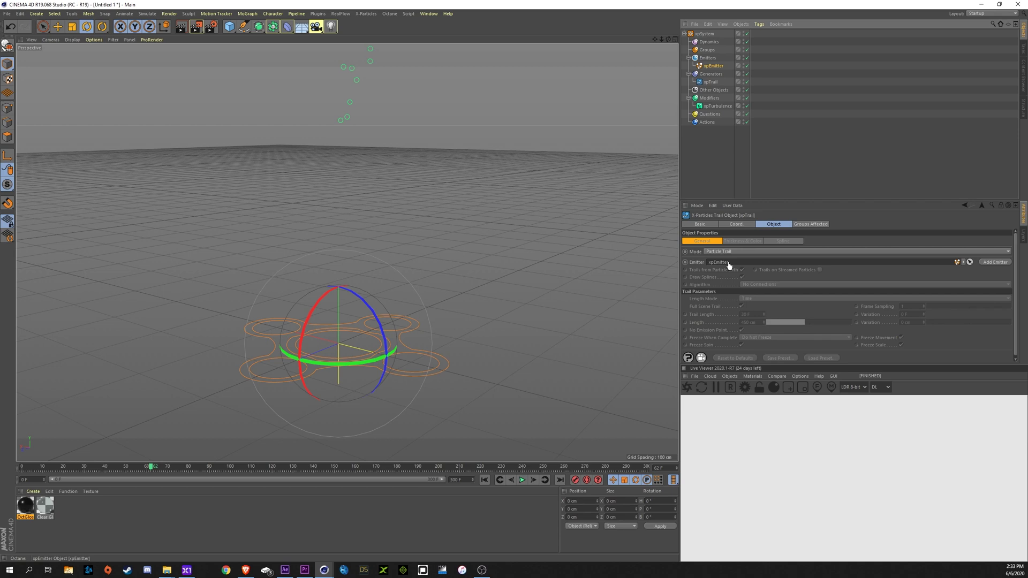
{"action": "left_click", "coordinate": [485, 481]}
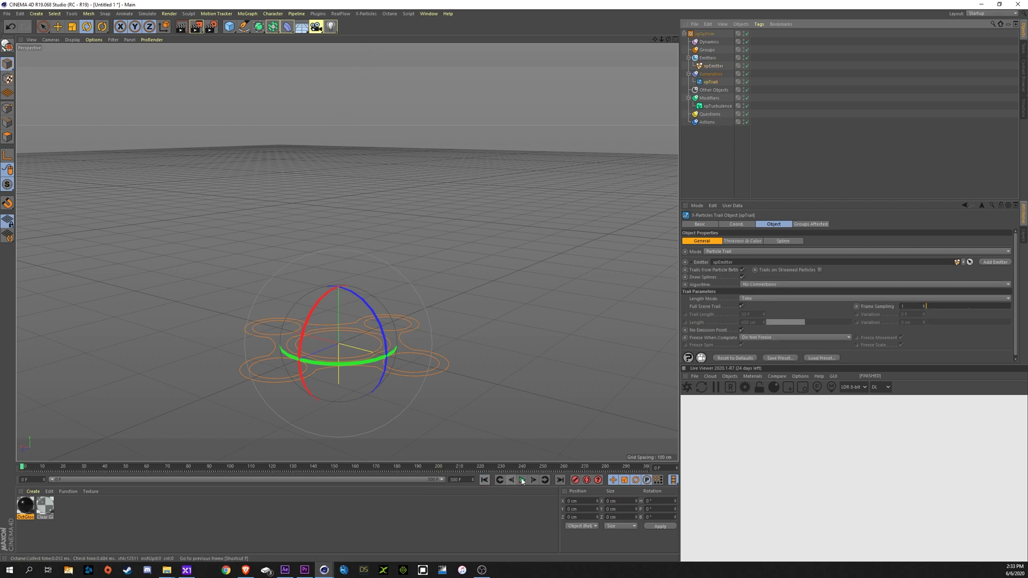
{"action": "left_click", "coordinate": [523, 480]}
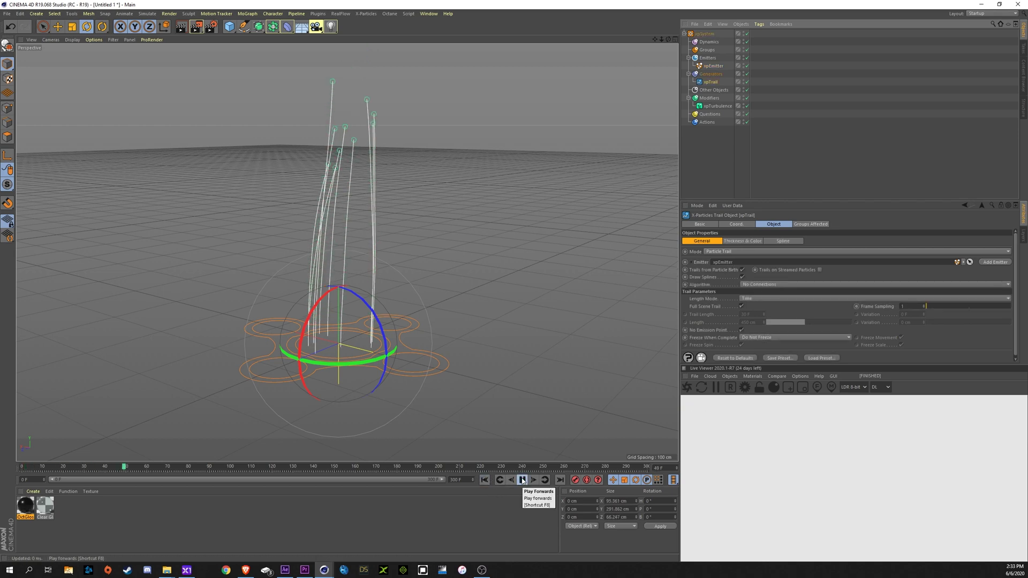
{"action": "left_click_drag", "start_coordinate": [356, 211], "coordinate": [327, 303], "text": "alt"}
- Set the xpTurbulence scale to about 172 % and replay the simulation from the start
{"action": "left_click", "coordinate": [717, 107]}
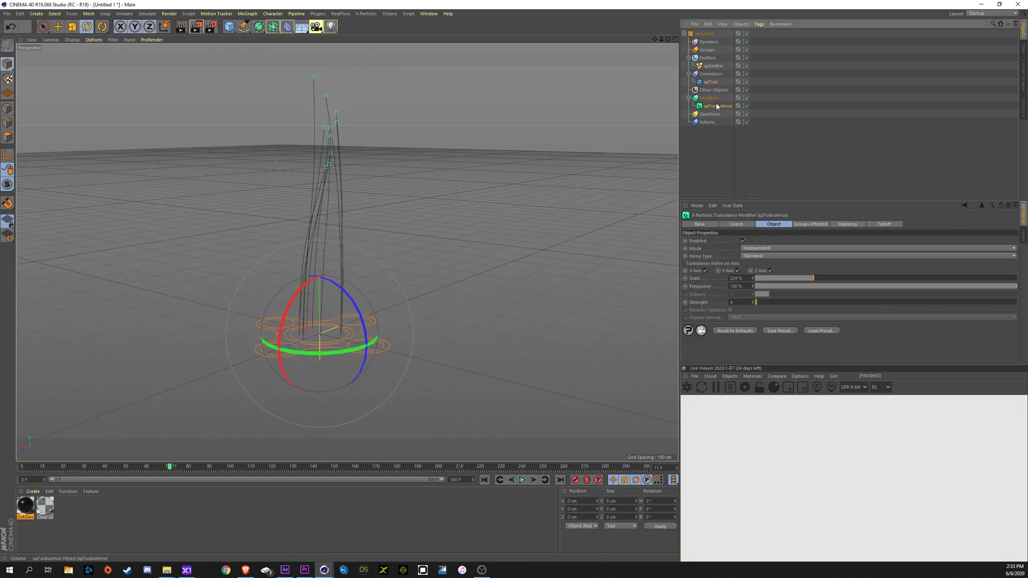
{"action": "left_click_drag", "start_coordinate": [818, 279], "coordinate": [800, 280]}
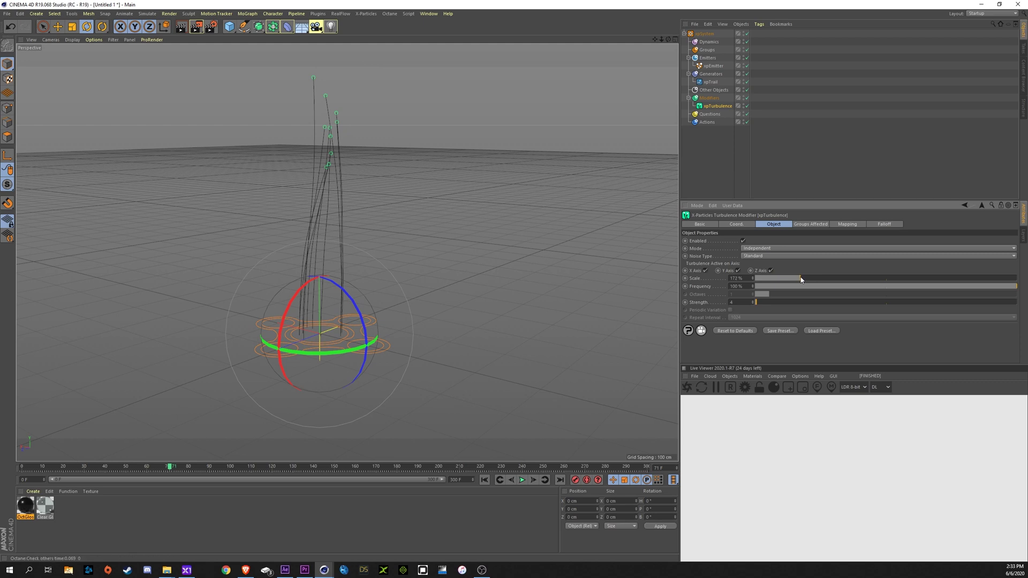
{"action": "left_click", "coordinate": [485, 481]}
{"action": "left_click", "coordinate": [522, 481]}
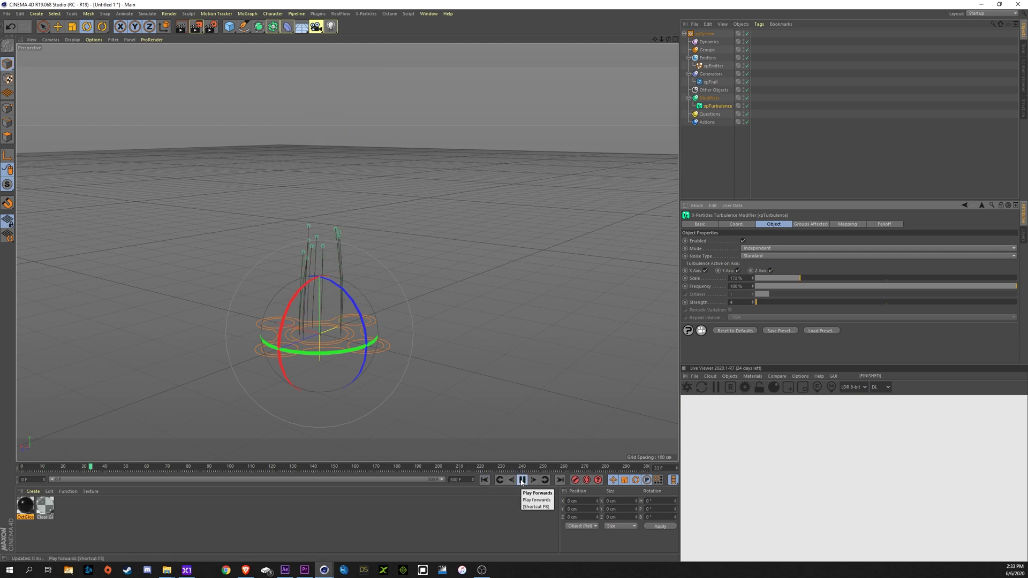
{"action": "left_click", "coordinate": [522, 480]}
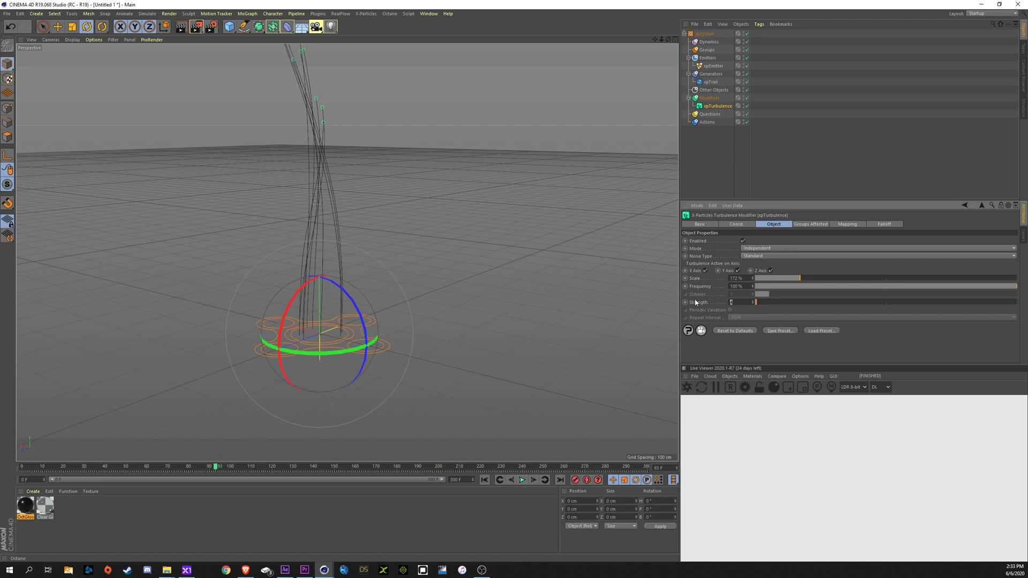
- Raise the turbulence strength to 5, play the simulation, and reduce the scale to about 150 %
{"action": "type", "text": "5"}
{"action": "left_click", "coordinate": [522, 480]}
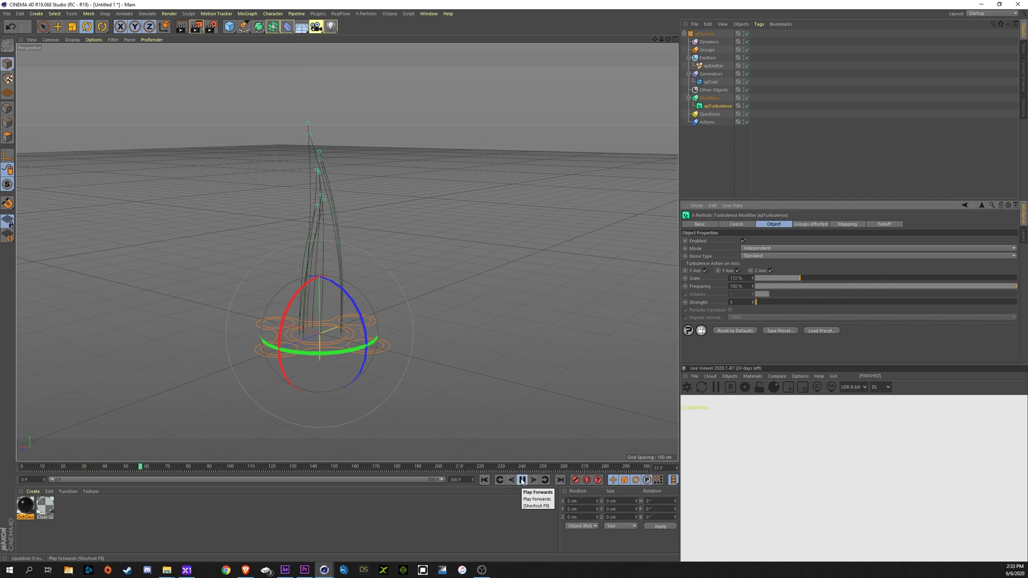
{"action": "left_click", "coordinate": [522, 480]}
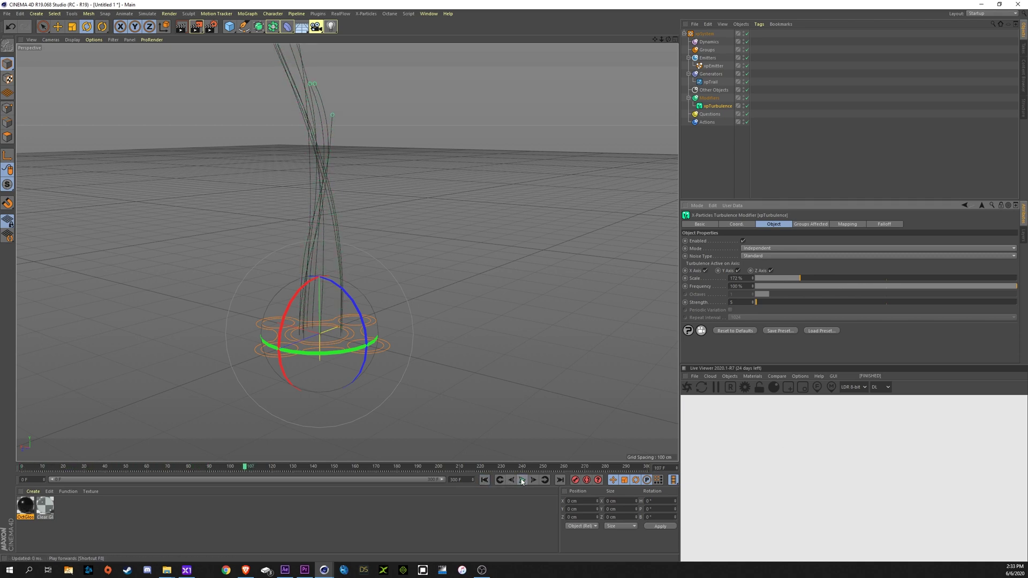
{"action": "left_click_drag", "start_coordinate": [802, 280], "coordinate": [794, 279]}
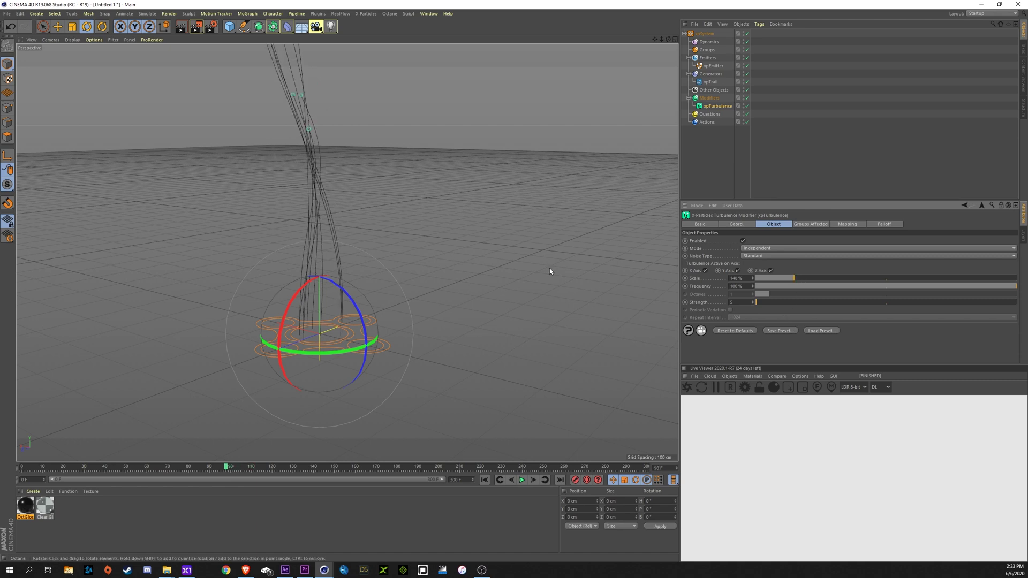
- Add an Octane ObjectTag to the xpTrail object
{"action": "right_click", "coordinate": [713, 83]}
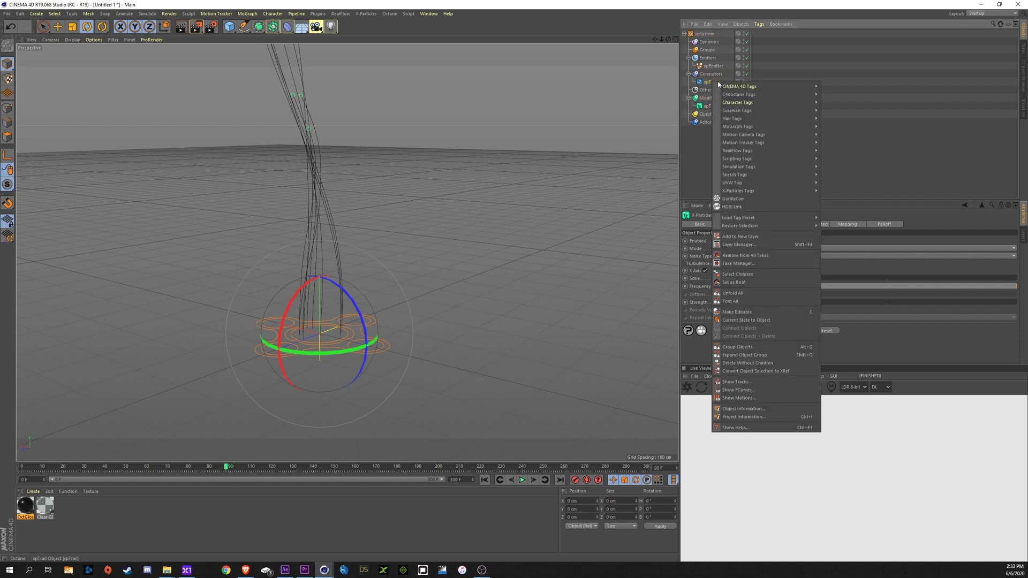
{"action": "mouse_move", "coordinate": [743, 96]}
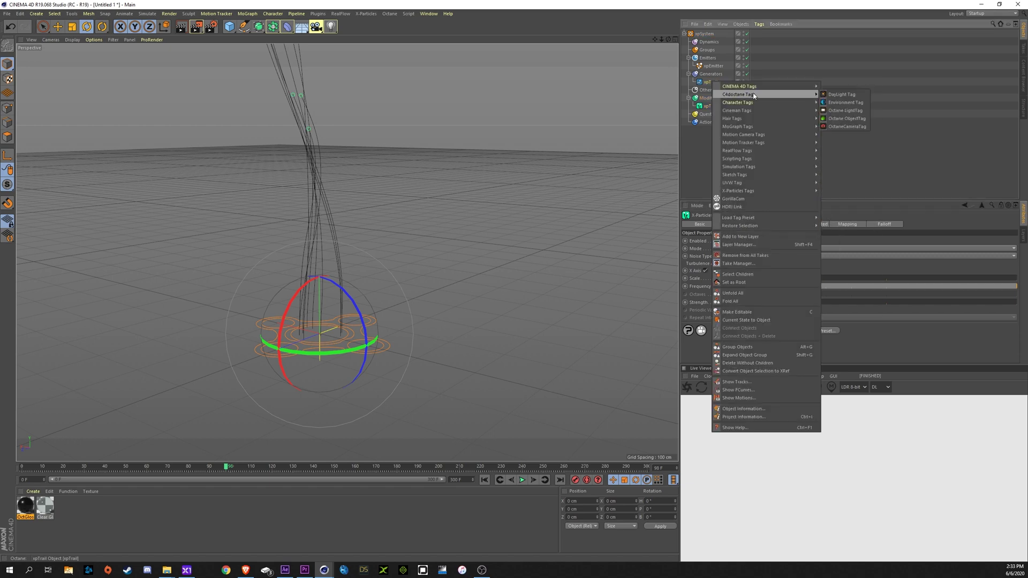
{"action": "left_click", "coordinate": [848, 119]}
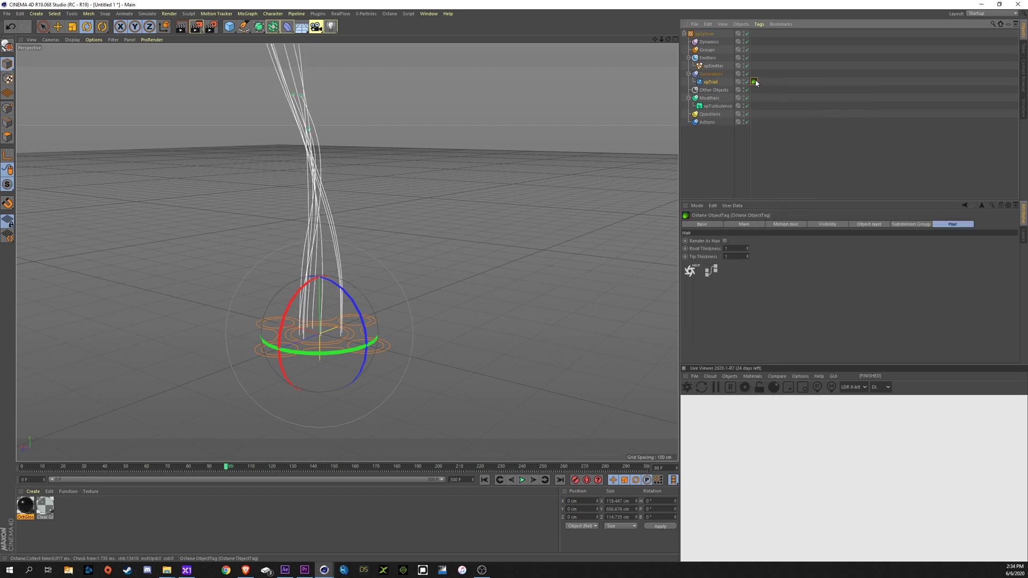
- Enable rendering the trails as hair in the Octane ObjectTag, with root thickness 6 and tip thickness 4
{"action": "left_click", "coordinate": [956, 225]}
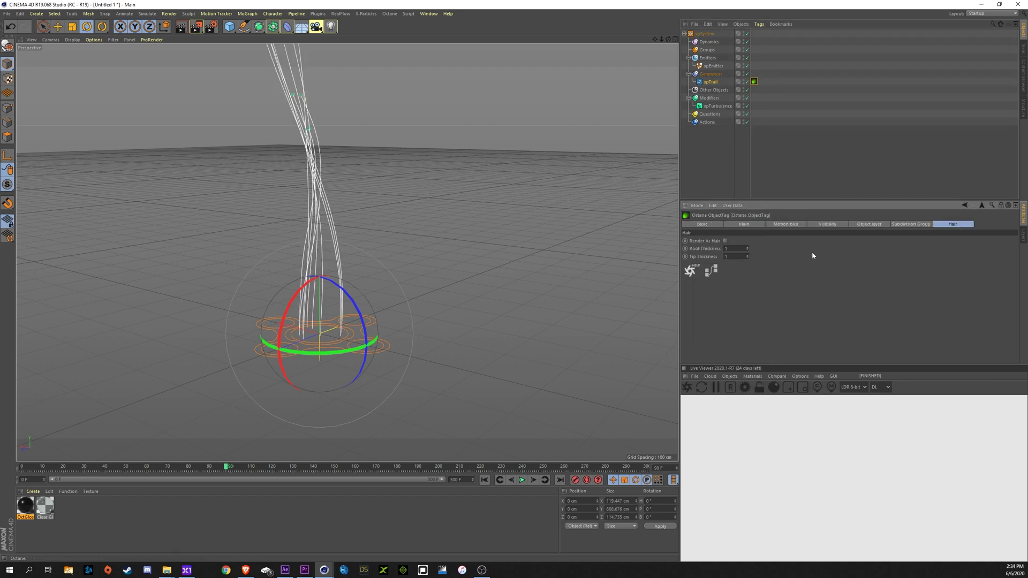
{"action": "left_click", "coordinate": [725, 242]}
{"action": "type", "text": "6"}
{"action": "key", "text": "Return"}
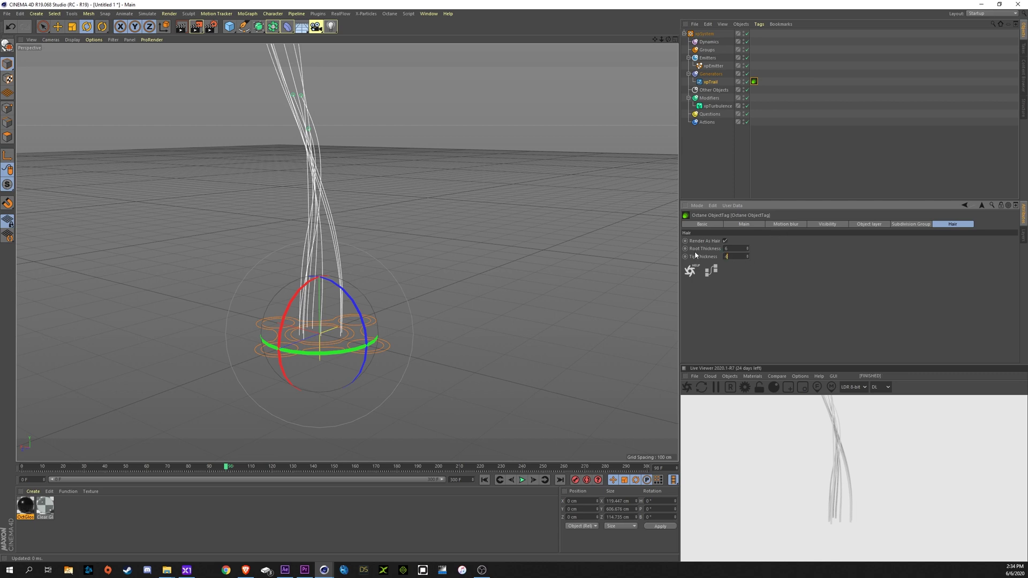
{"action": "type", "text": "4"}
{"action": "key", "text": "Return"}
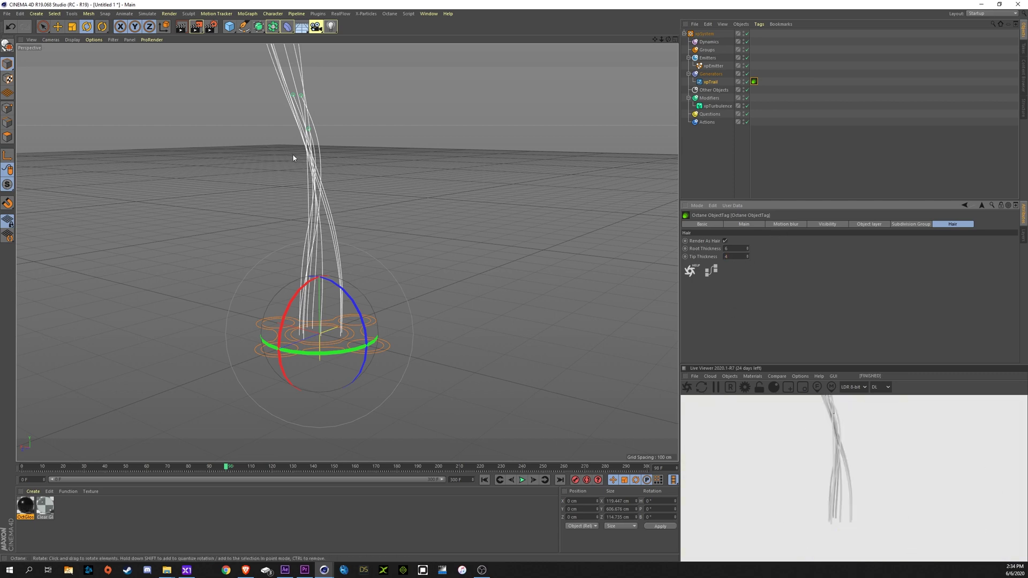
- Dock the Octane Live Viewer as a tall panel beside the perspective viewport
{"action": "scroll", "coordinate": [300, 166], "scroll_direction": "up", "scroll_amount": 8}
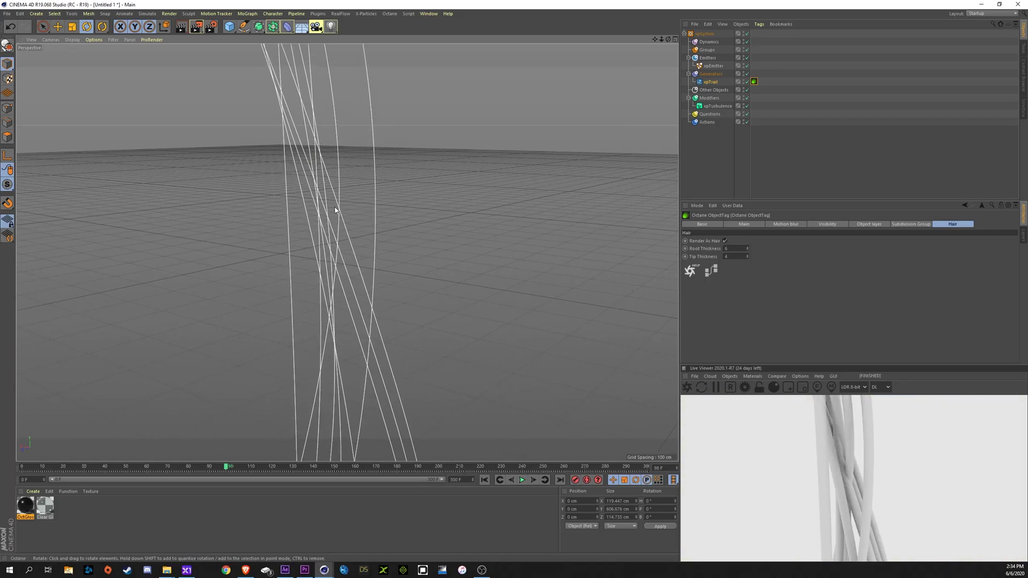
{"action": "left_click_drag", "start_coordinate": [360, 274], "coordinate": [328, 42], "text": "alt"}
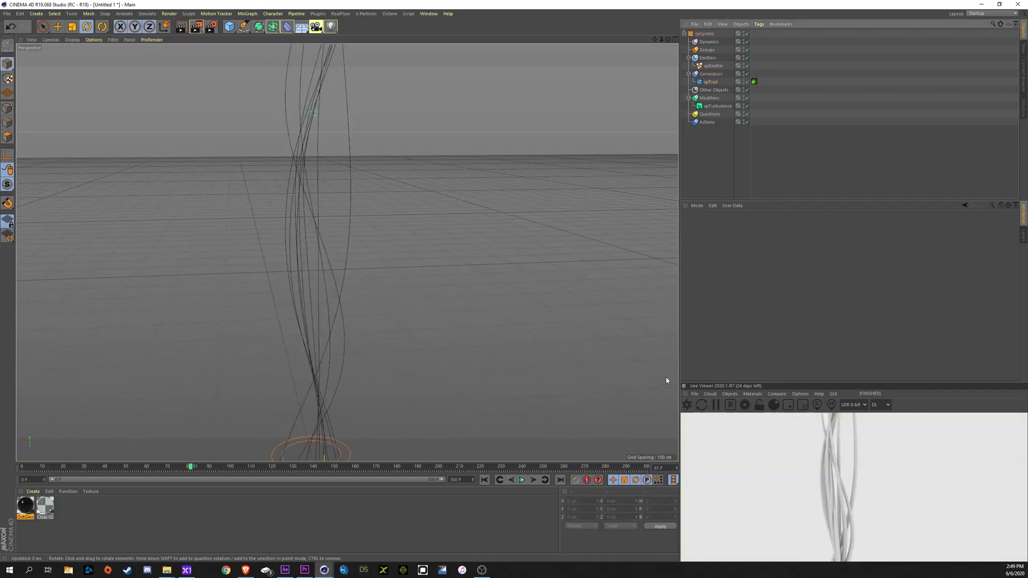
{"action": "left_click", "coordinate": [685, 396]}
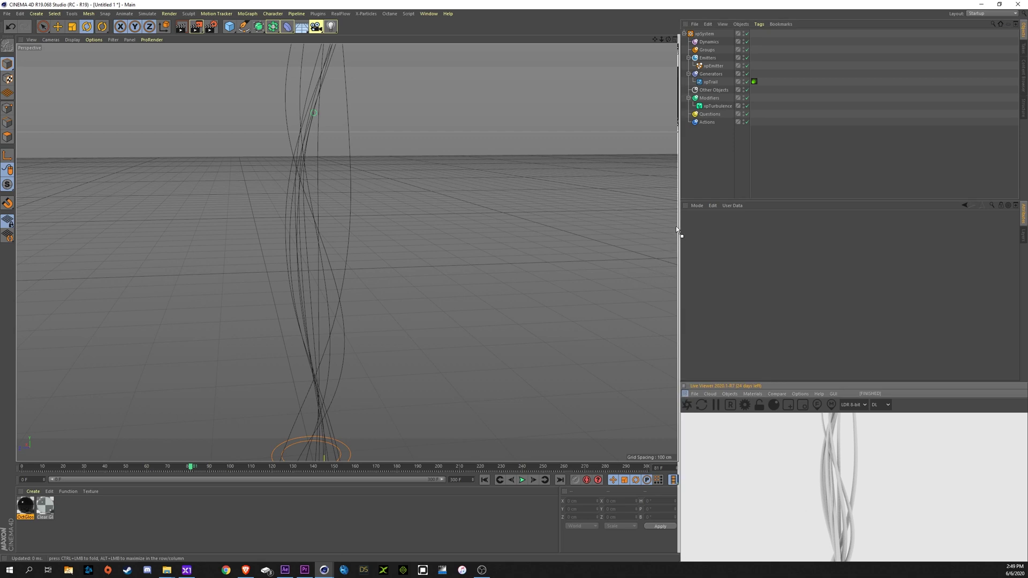
{"action": "left_click_drag", "start_coordinate": [676, 226], "coordinate": [666, 226]}
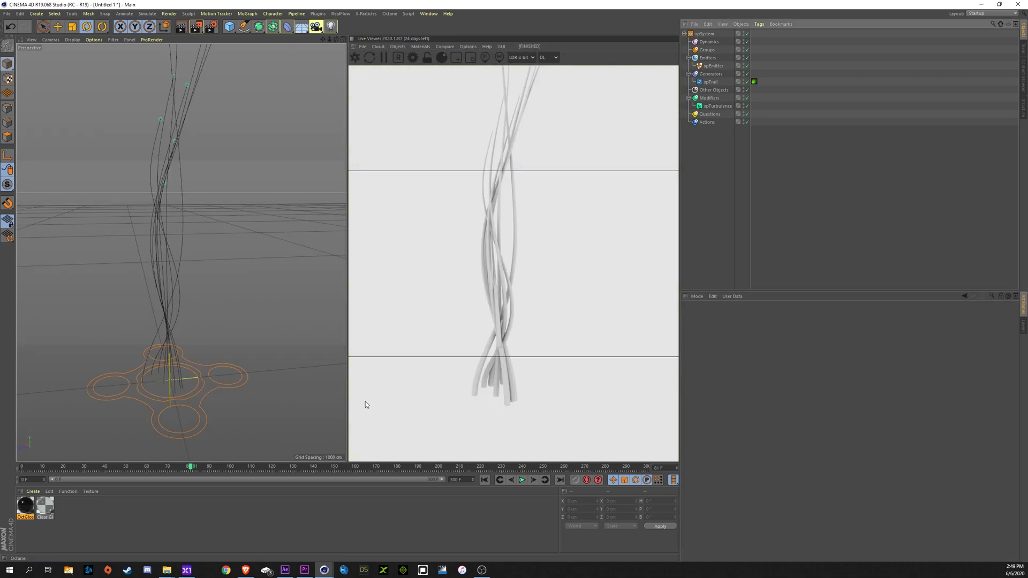
- Apply the Clear Glass material to the xpTrail object and add an Octane HDRI environment
{"action": "left_click_drag", "start_coordinate": [45, 507], "coordinate": [714, 83]}
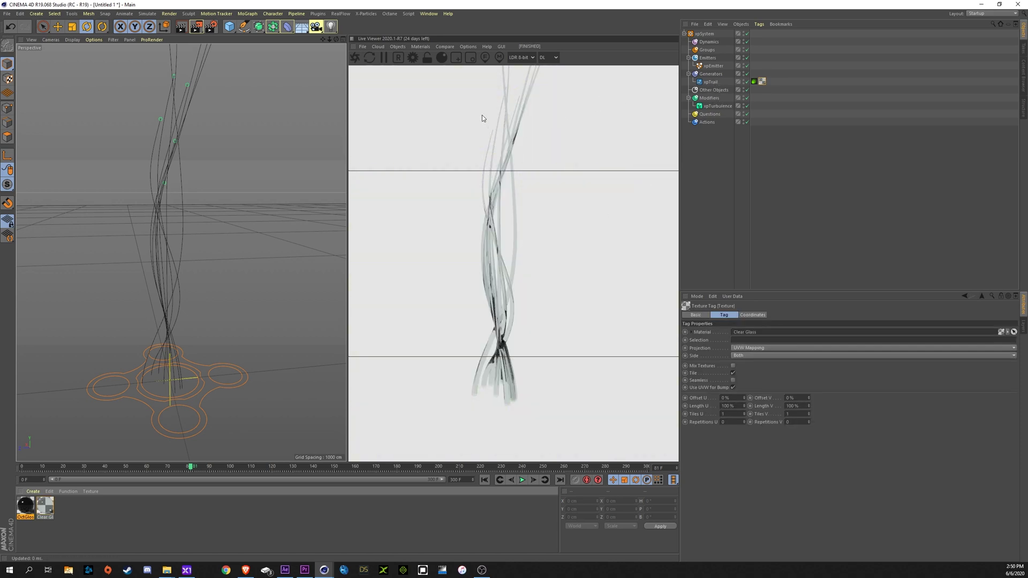
{"action": "left_click", "coordinate": [398, 46]}
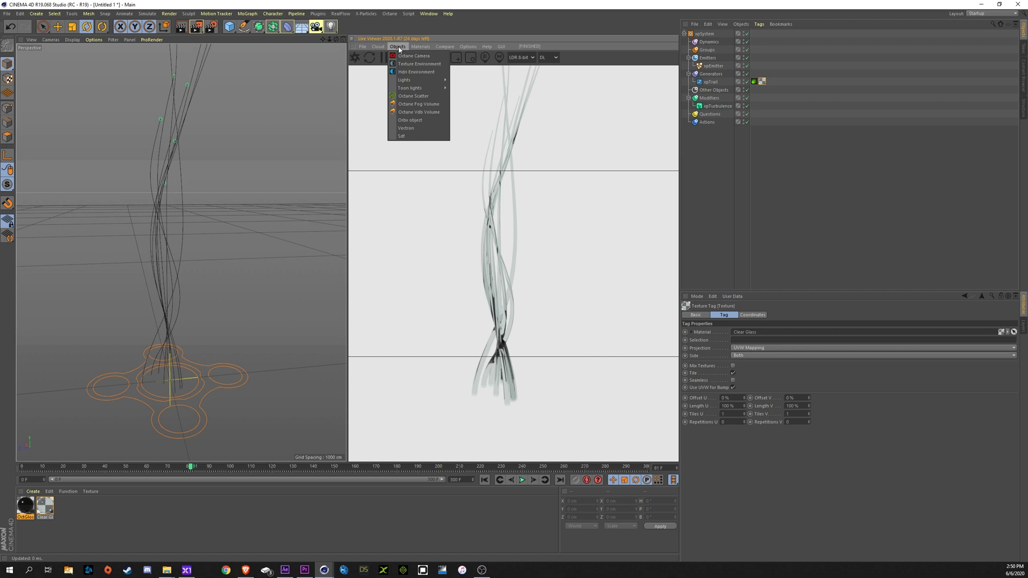
{"action": "left_click", "coordinate": [414, 72]}
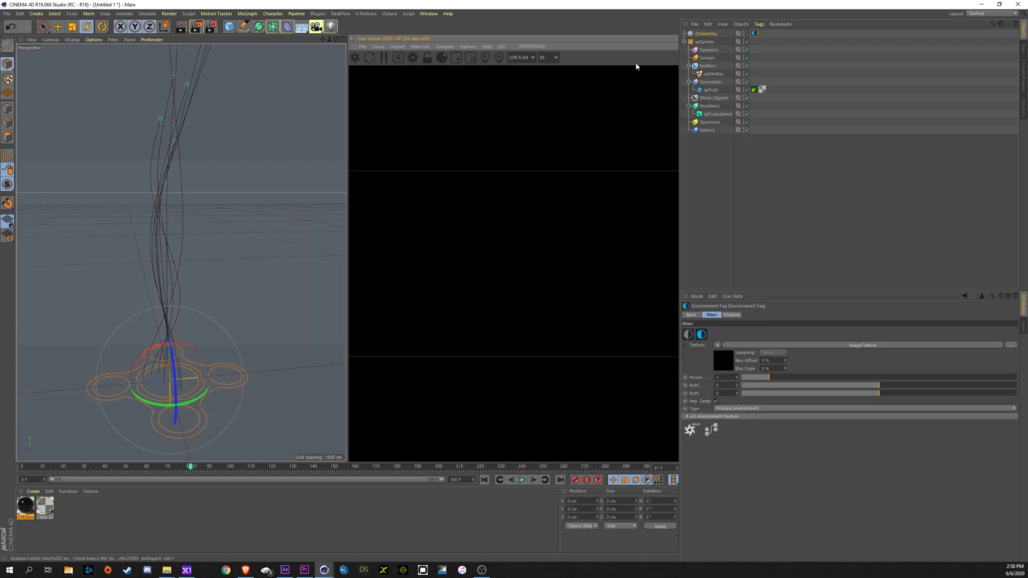
- Add an HDRI Link tag to the OctaneSky and light the scene with the indoor HDRI showing bicycles by a window
{"action": "right_click", "coordinate": [712, 38]}
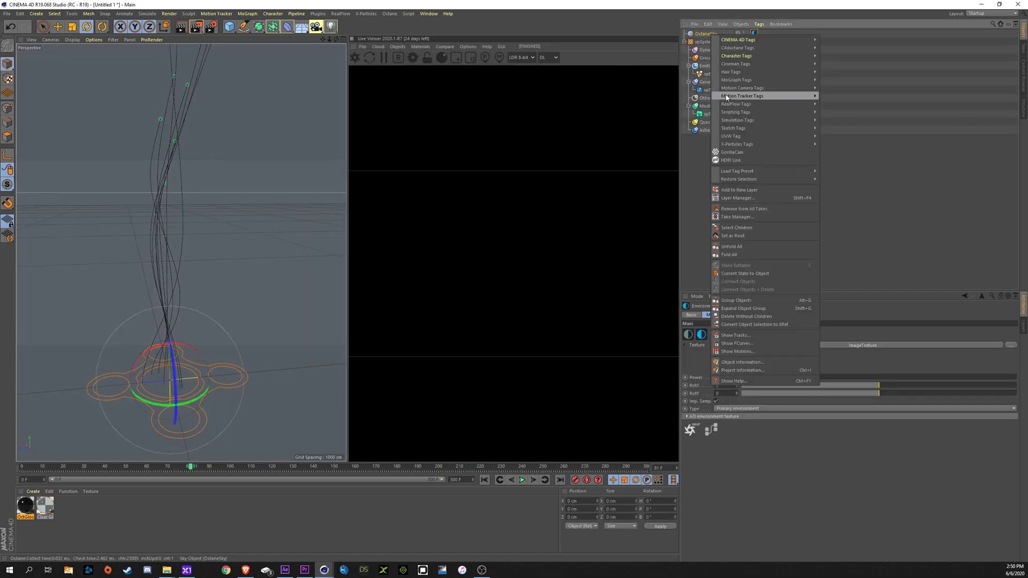
{"action": "left_click", "coordinate": [739, 160]}
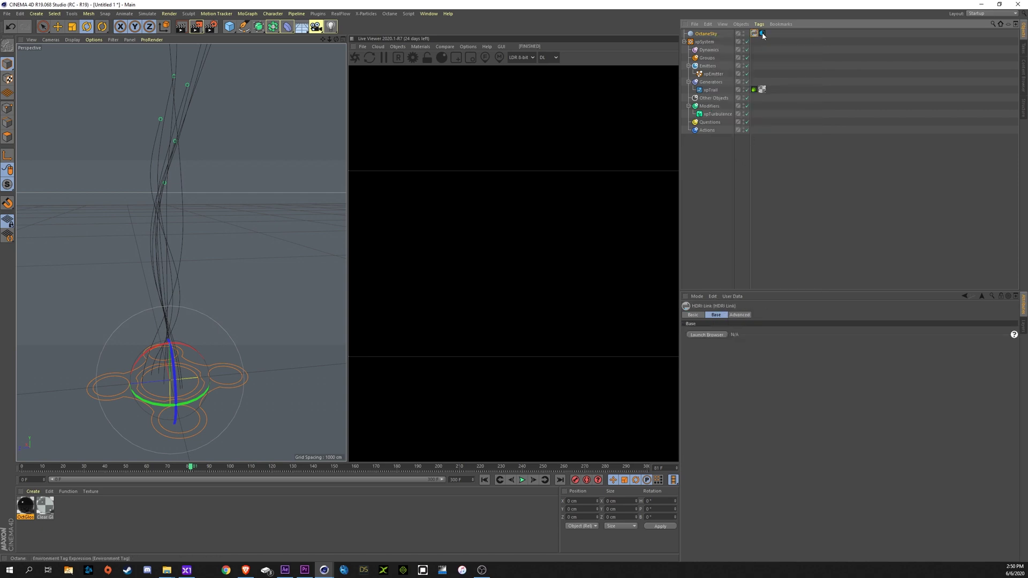
{"action": "left_click", "coordinate": [723, 361]}
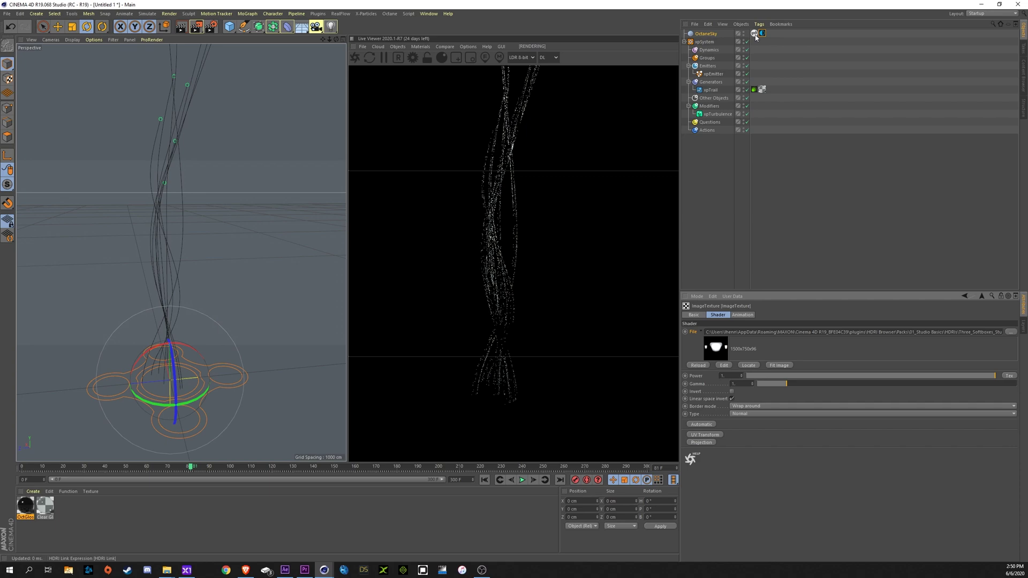
{"action": "scroll", "coordinate": [175, 120], "scroll_direction": "up", "scroll_amount": 2}
{"action": "scroll", "coordinate": [177, 102], "scroll_direction": "up", "scroll_amount": 3}
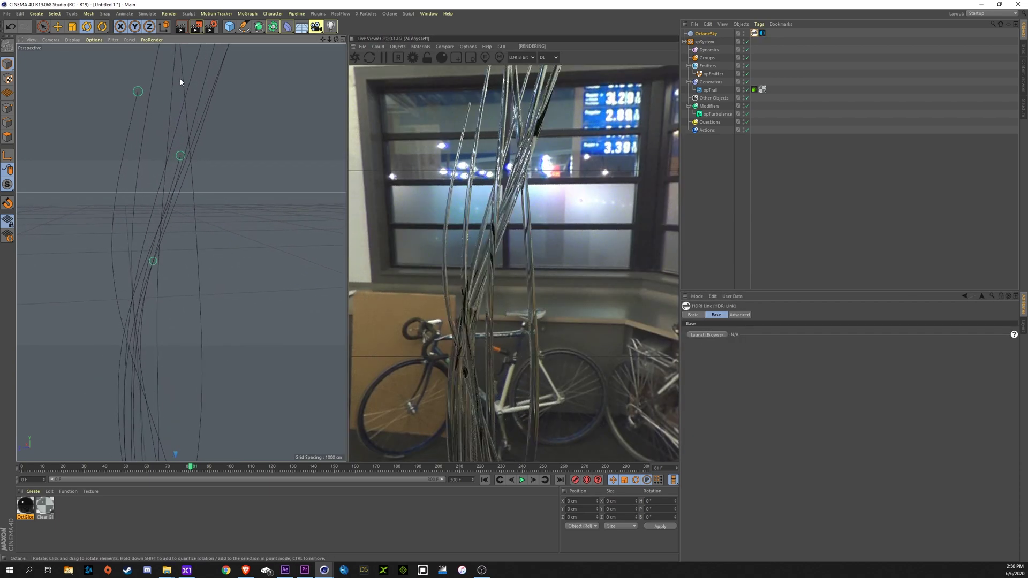
{"action": "scroll", "coordinate": [183, 107], "scroll_direction": "down", "scroll_amount": 6}
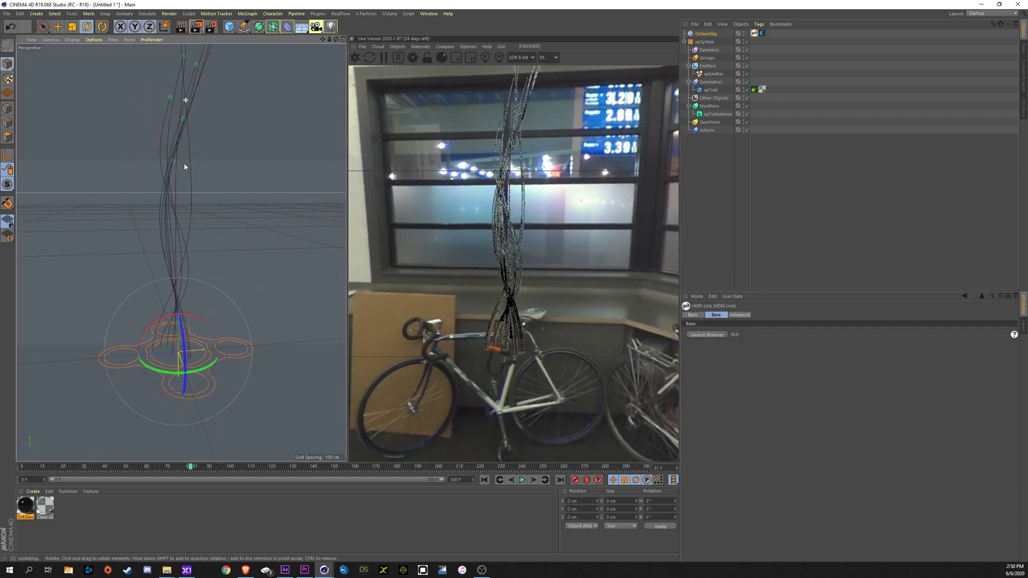
- Replay the simulation from the start to check the glass trails in the live render, and stop playback
{"action": "left_click", "coordinate": [485, 480]}
{"action": "left_click", "coordinate": [522, 480]}
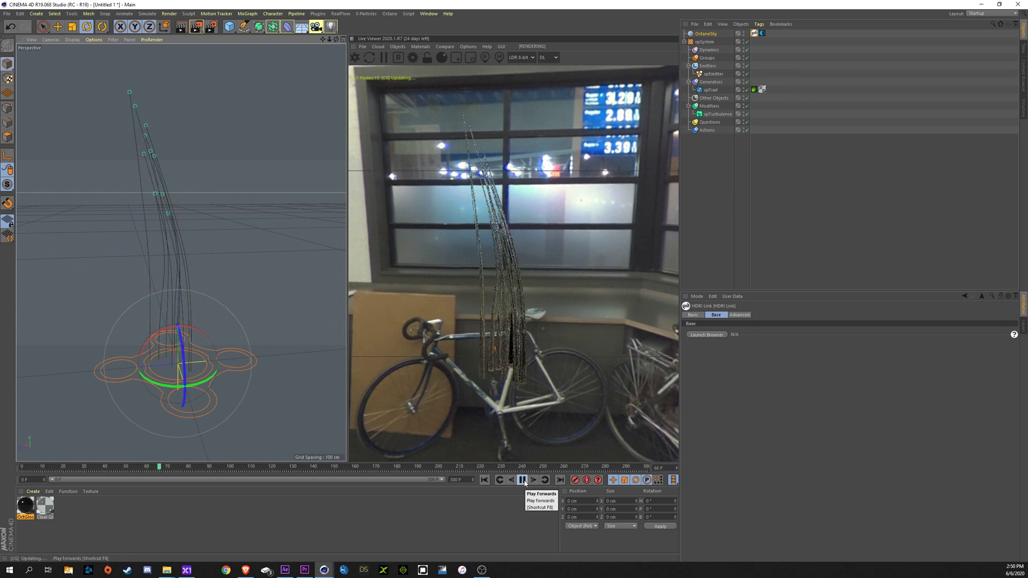
{"action": "left_click", "coordinate": [524, 481]}
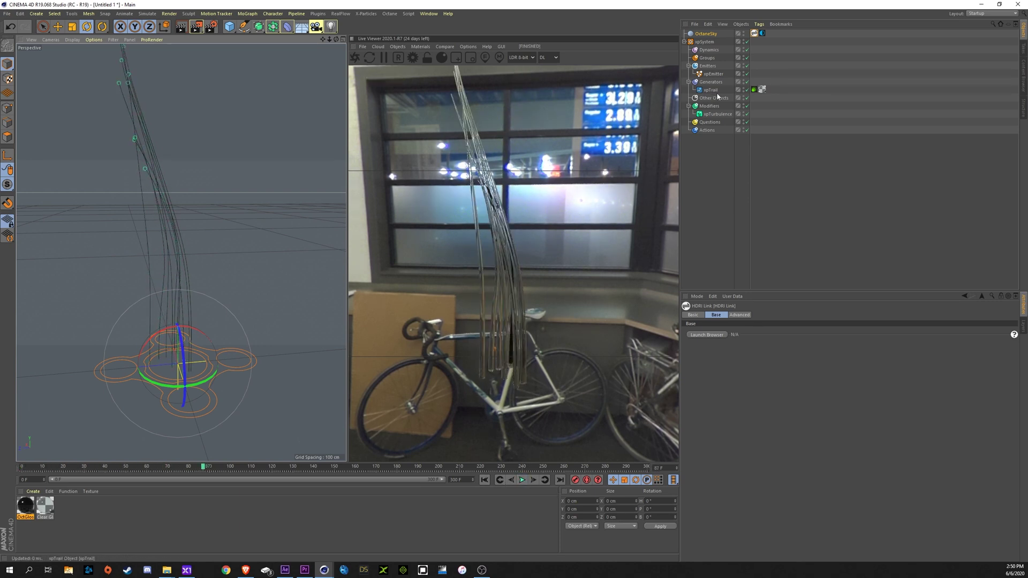
- Collapse the existing xpSystem hierarchy and rename the system as Tendrils
{"action": "left_click", "coordinate": [685, 42]}
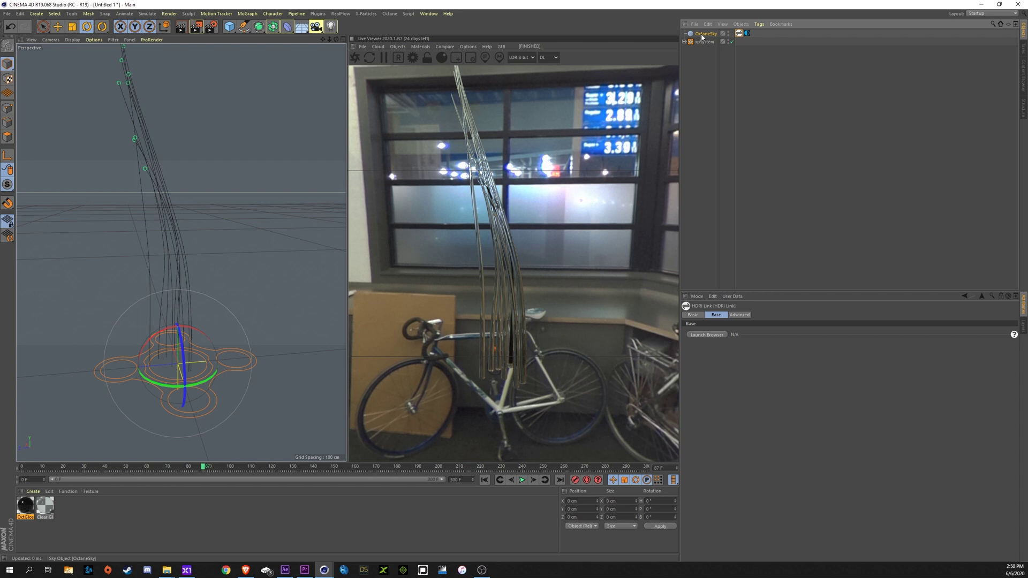
{"action": "left_click", "coordinate": [704, 42]}
{"action": "double_click", "coordinate": [705, 42]}
{"action": "type", "text": "1"}
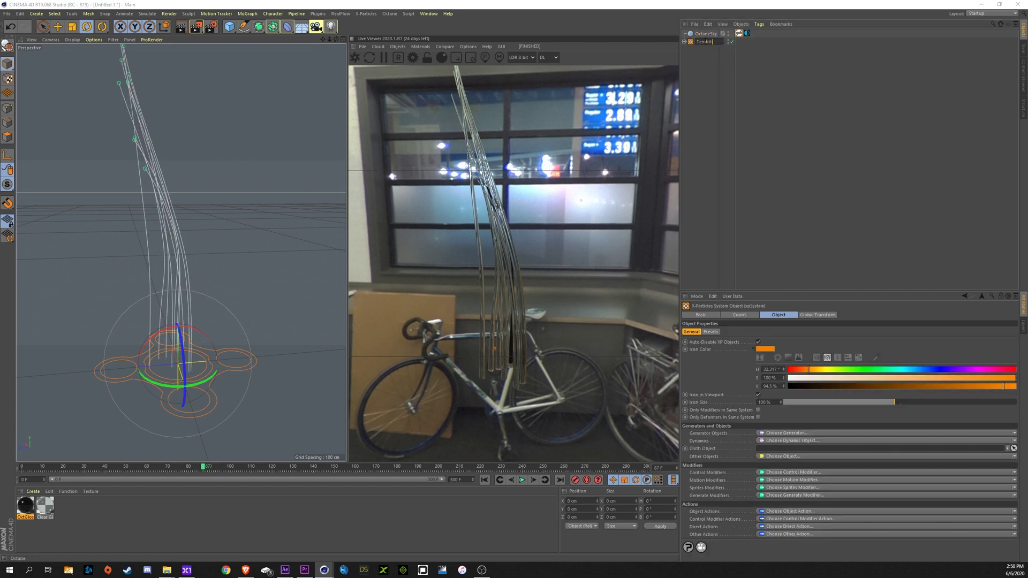
{"action": "key", "text": "Return"}
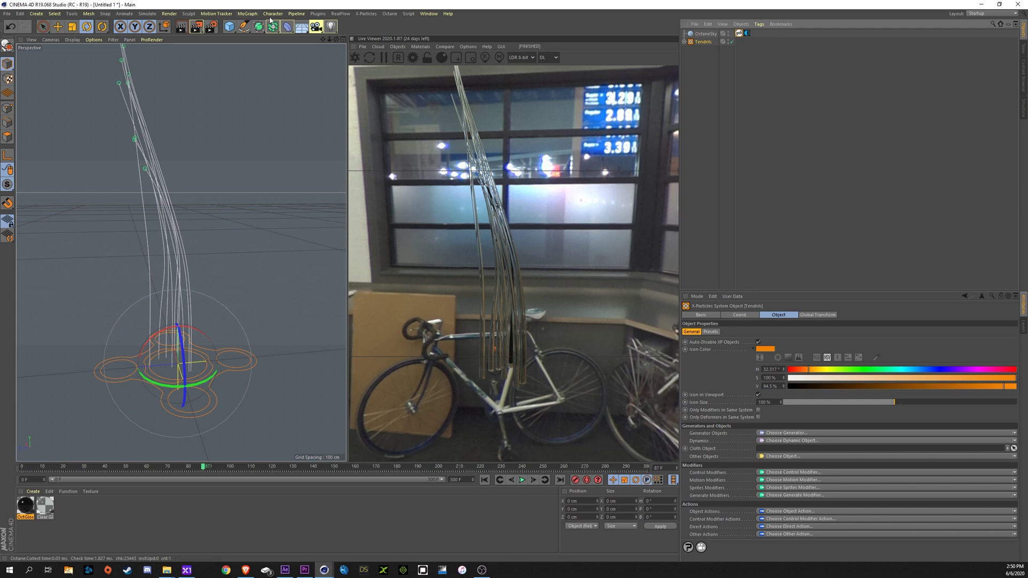
- Add a second xpSystem to the scene and rename it as Tar
{"action": "left_click", "coordinate": [366, 13]}
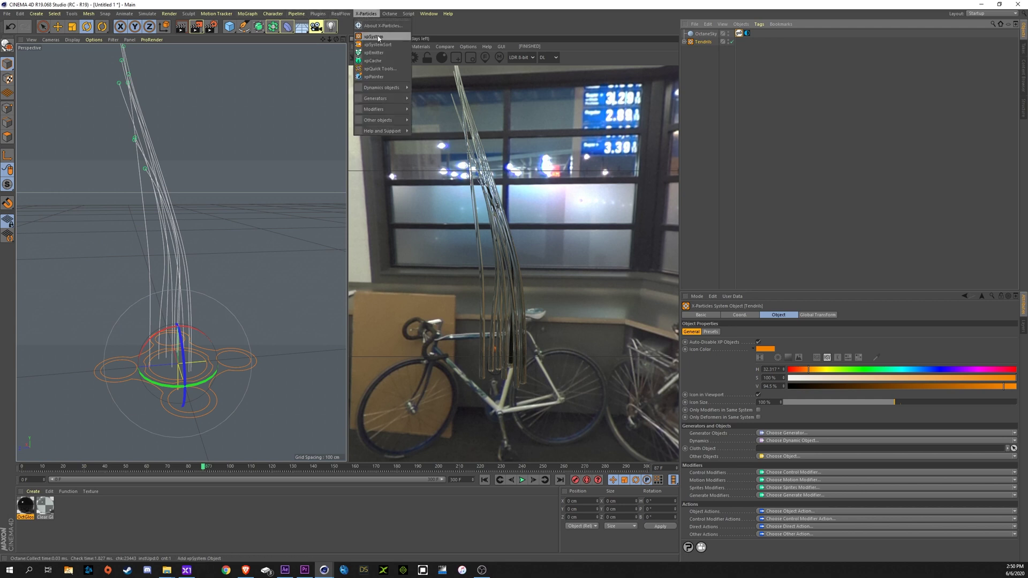
{"action": "left_click", "coordinate": [374, 37]}
{"action": "double_click", "coordinate": [702, 33]}
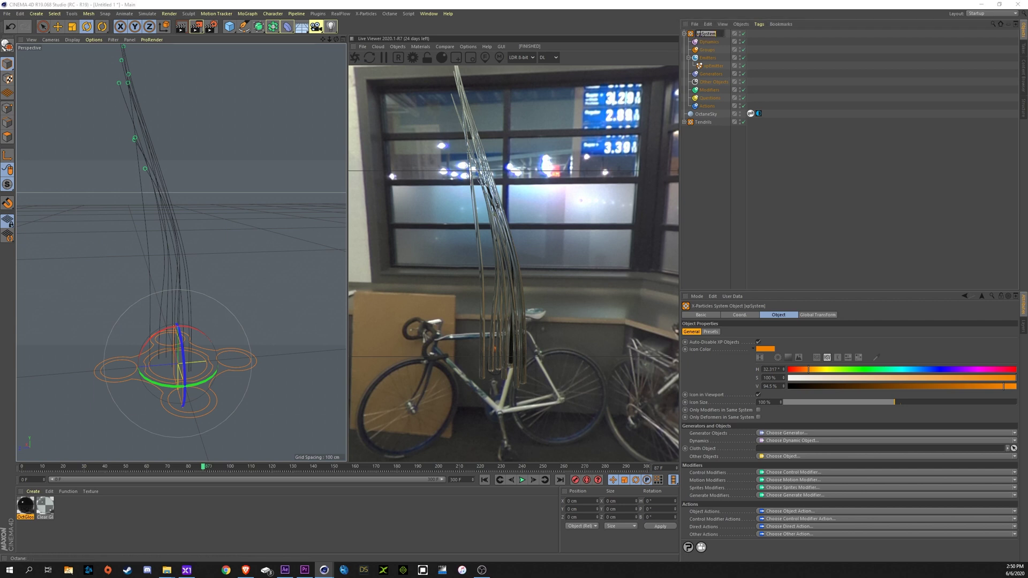
{"action": "type", "text": "Tar"}
{"action": "key", "text": "Return"}
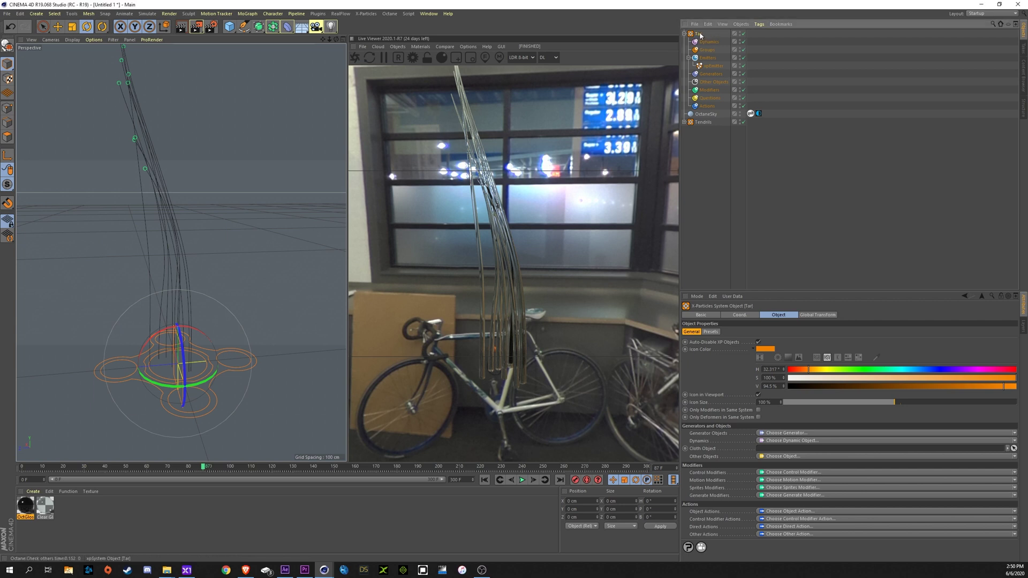
- Disable the Tendrils system so that only the Tar system is active
{"action": "left_click", "coordinate": [714, 66]}
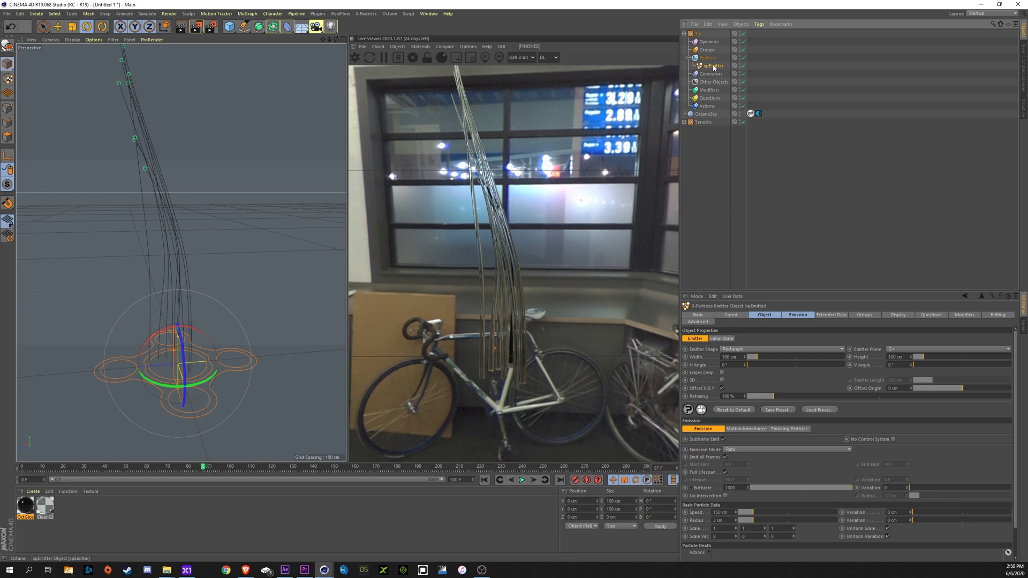
{"action": "left_click", "coordinate": [703, 122]}
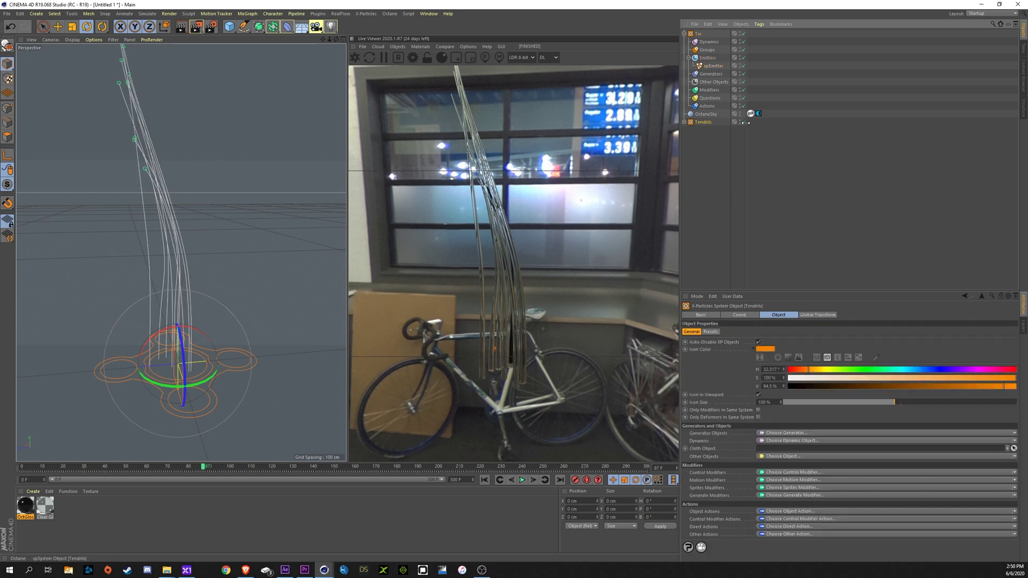
{"action": "left_click", "coordinate": [744, 122]}
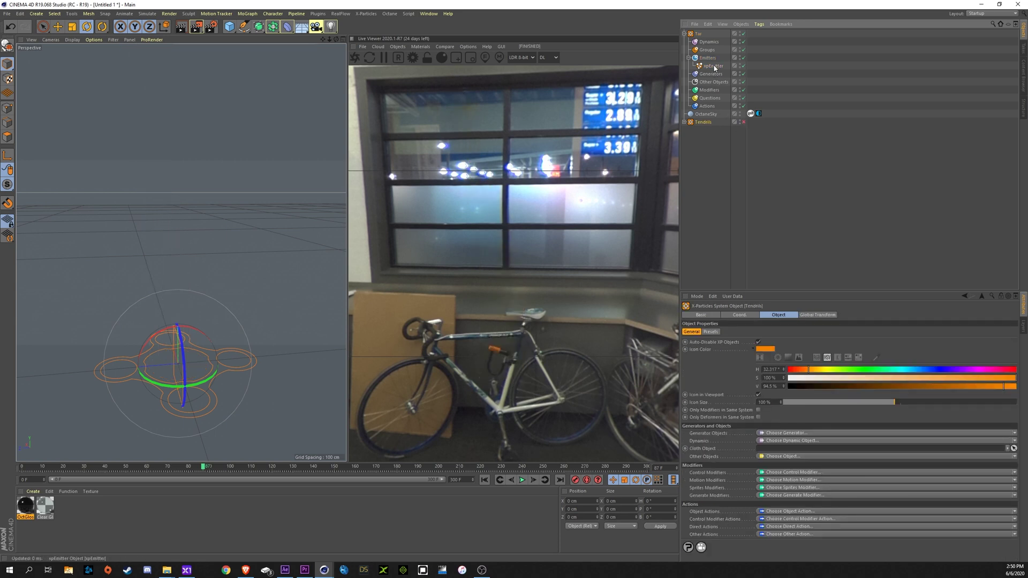
- Set the Tar emitter's shape to Circle with its pitch rotated to 90°, and preview the emission
{"action": "left_click", "coordinate": [714, 66]}
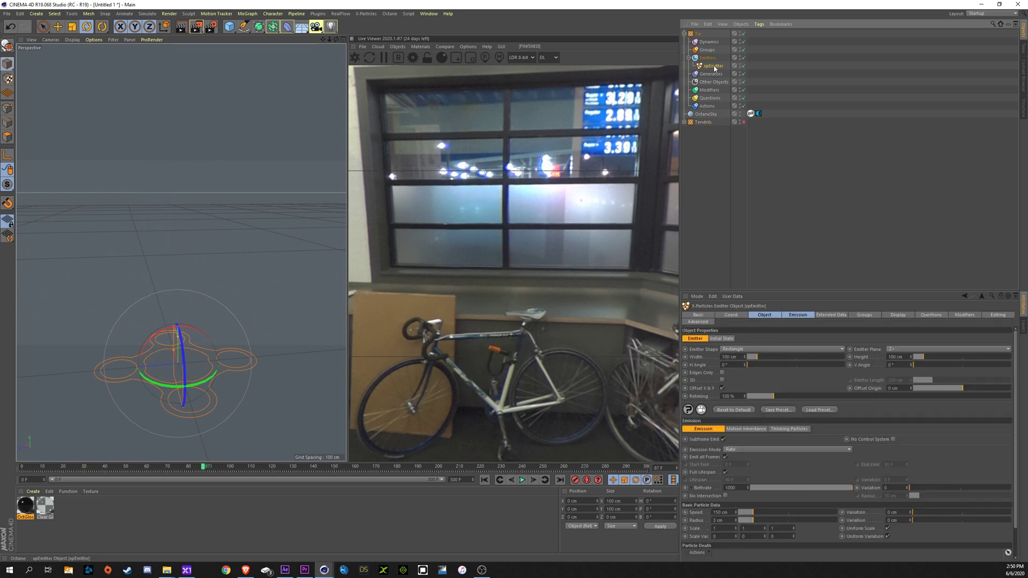
{"action": "left_click", "coordinate": [754, 351]}
{"action": "left_click", "coordinate": [750, 366]}
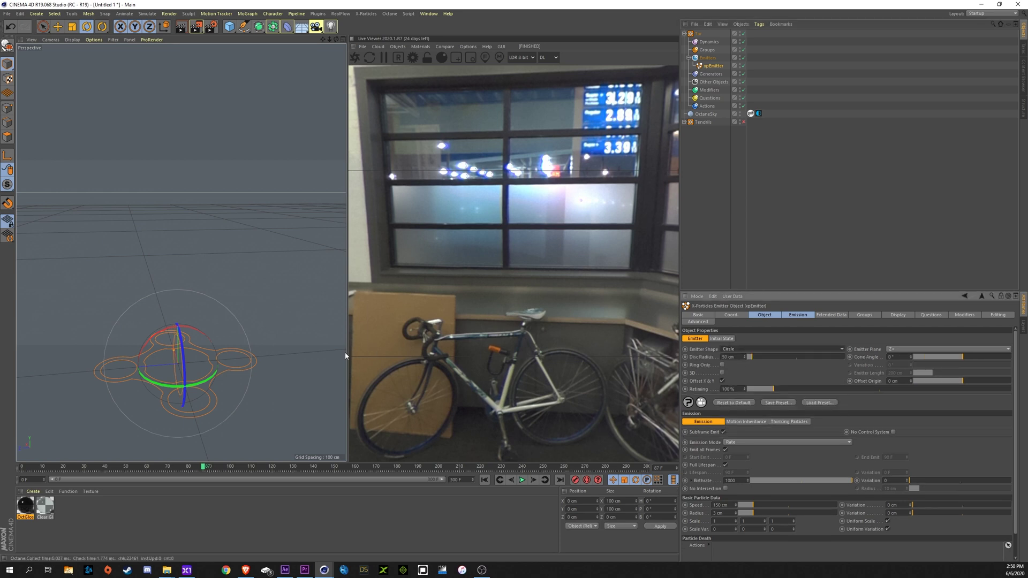
{"action": "left_click_drag", "start_coordinate": [177, 326], "coordinate": [262, 377]}
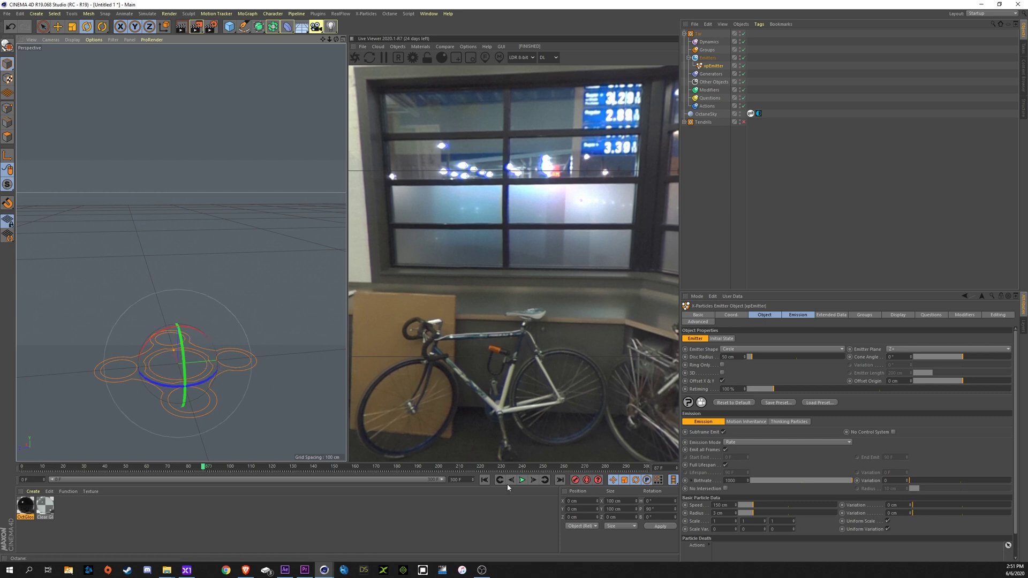
{"action": "left_click", "coordinate": [522, 480]}
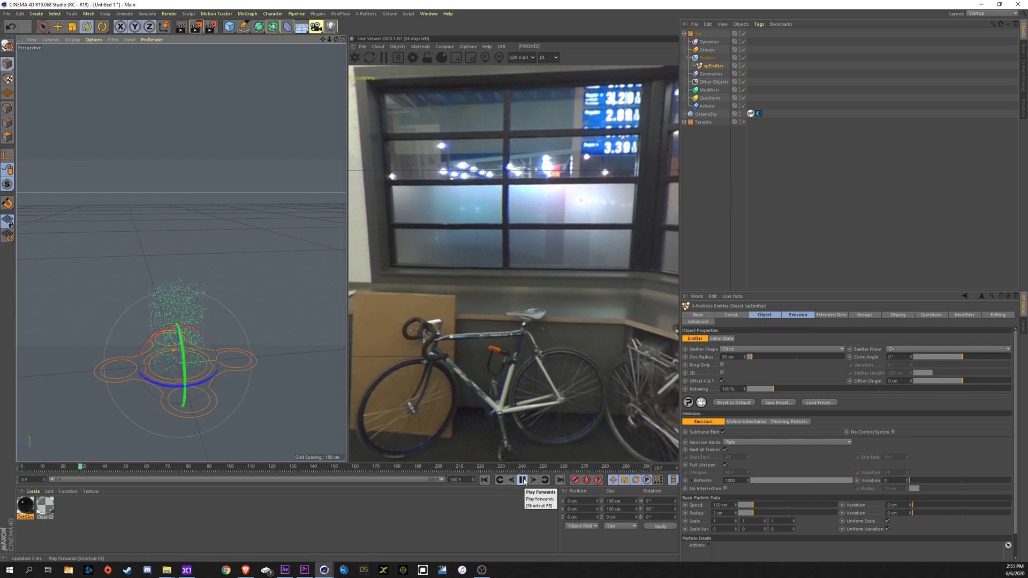
{"action": "left_click", "coordinate": [523, 481]}
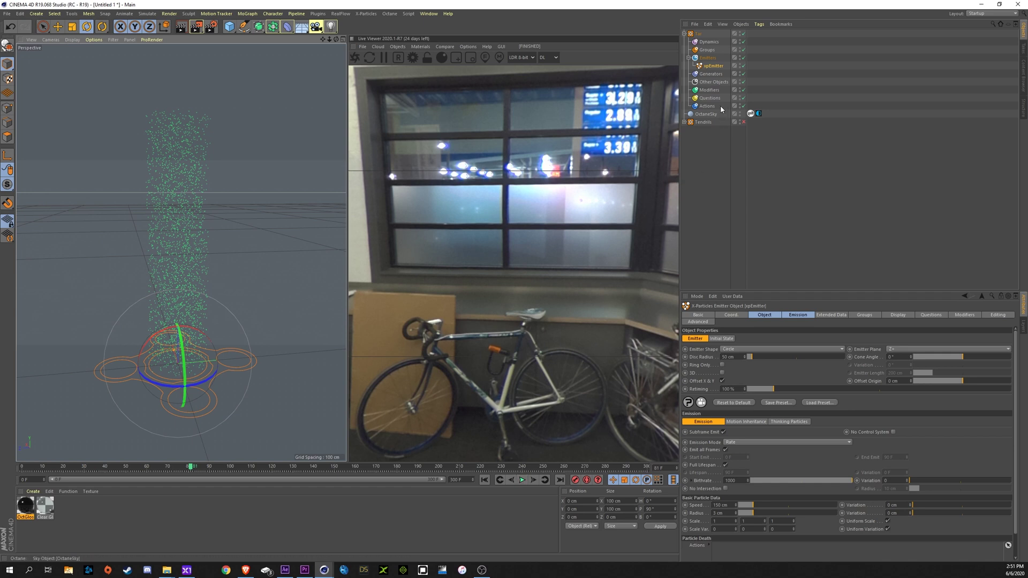
- Add an xpTurbulence modifier to the Tar system and set its scale to about 137%
{"action": "left_click", "coordinate": [709, 90]}
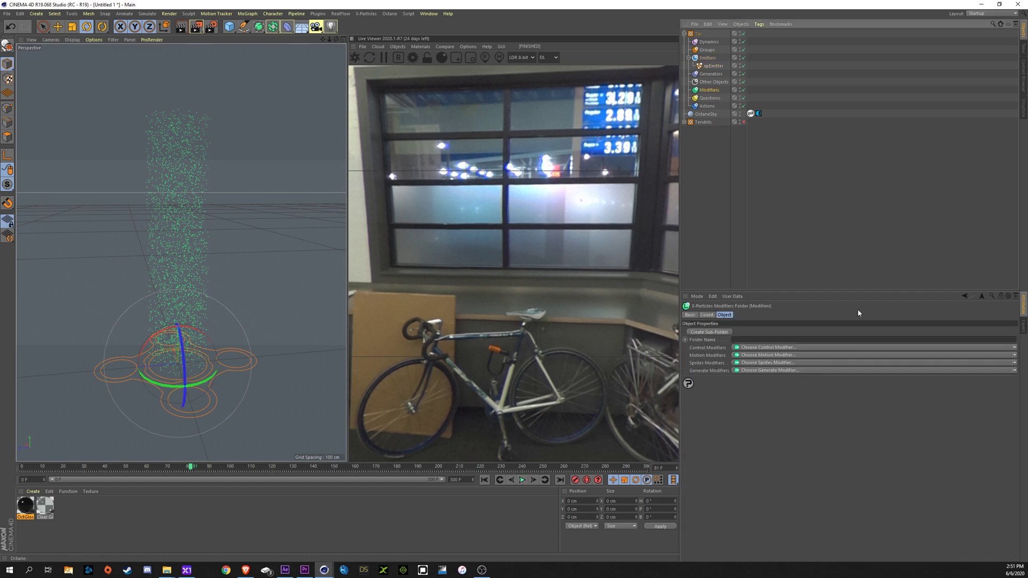
{"action": "left_click", "coordinate": [1015, 356]}
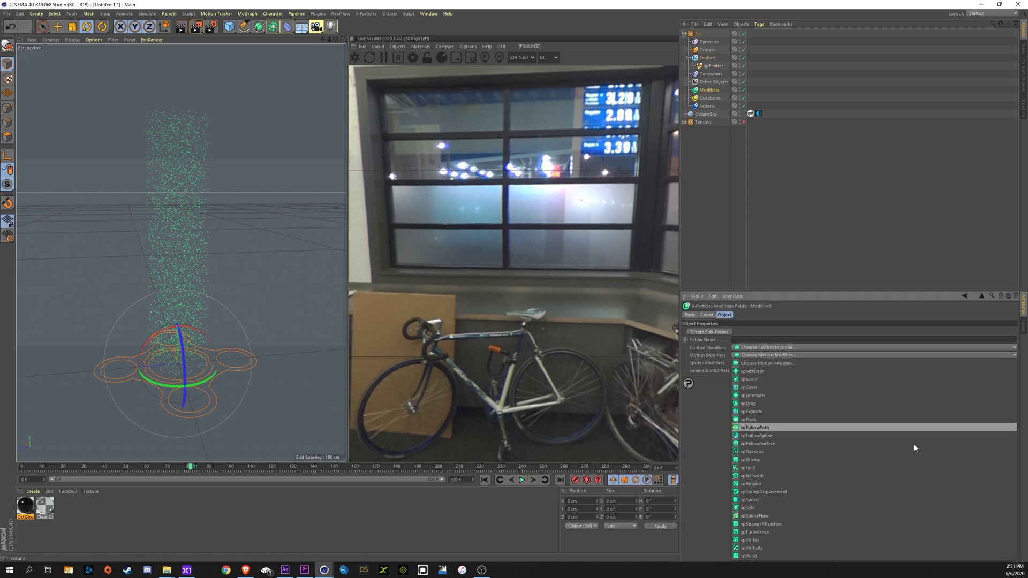
{"action": "left_click", "coordinate": [829, 534]}
{"action": "left_click_drag", "start_coordinate": [795, 371], "coordinate": [792, 370]}
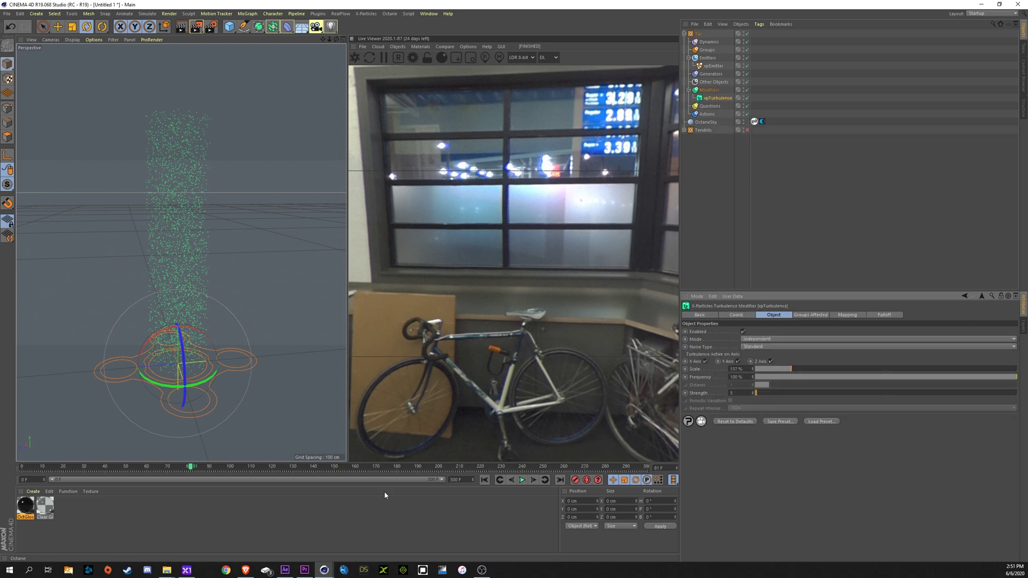
- Replay the simulation from the start to check the turbulence on the Tar particles, and stop playback
{"action": "left_click", "coordinate": [485, 481]}
{"action": "left_click", "coordinate": [522, 481]}
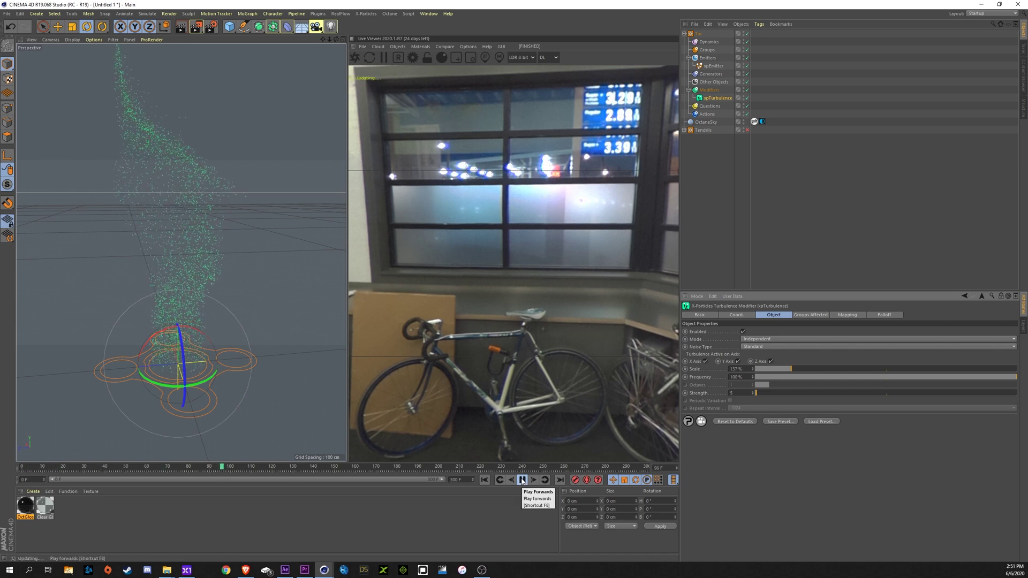
{"action": "left_click", "coordinate": [522, 481]}
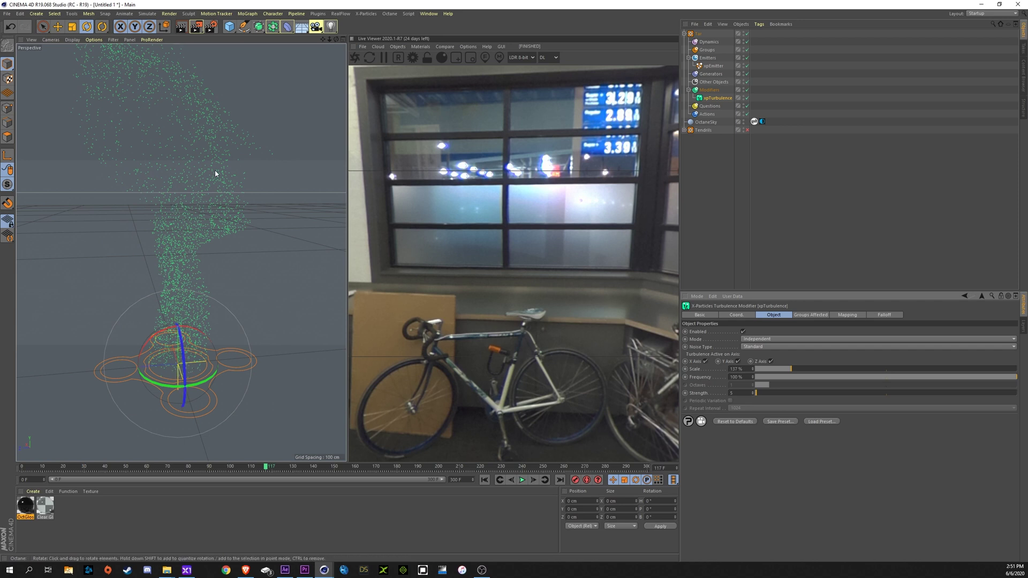
- Add a Helix spline to the scene and set its pitch rotation to -90° so it stands upright
{"action": "left_click", "coordinate": [230, 27]}
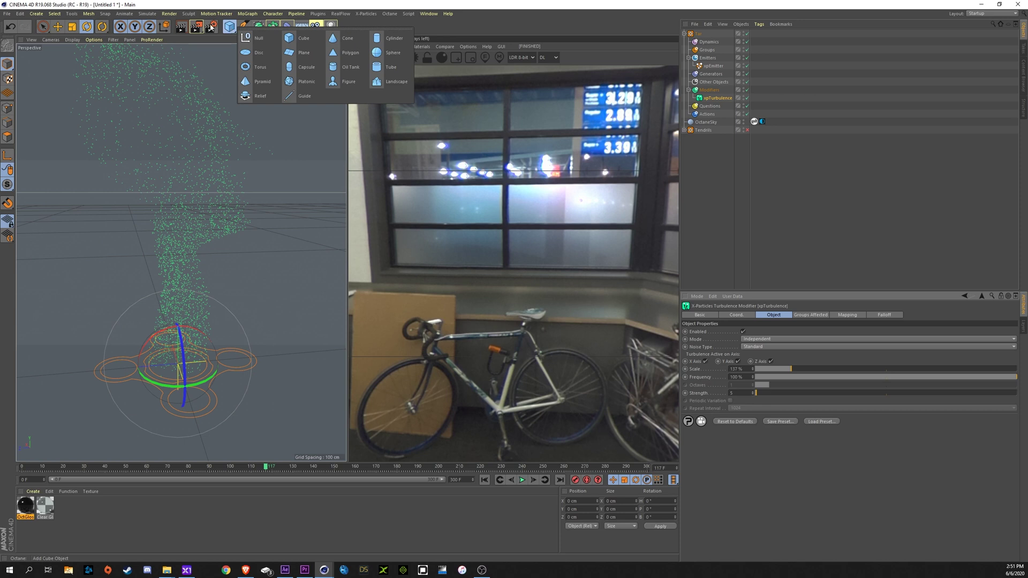
{"action": "left_click", "coordinate": [243, 27]}
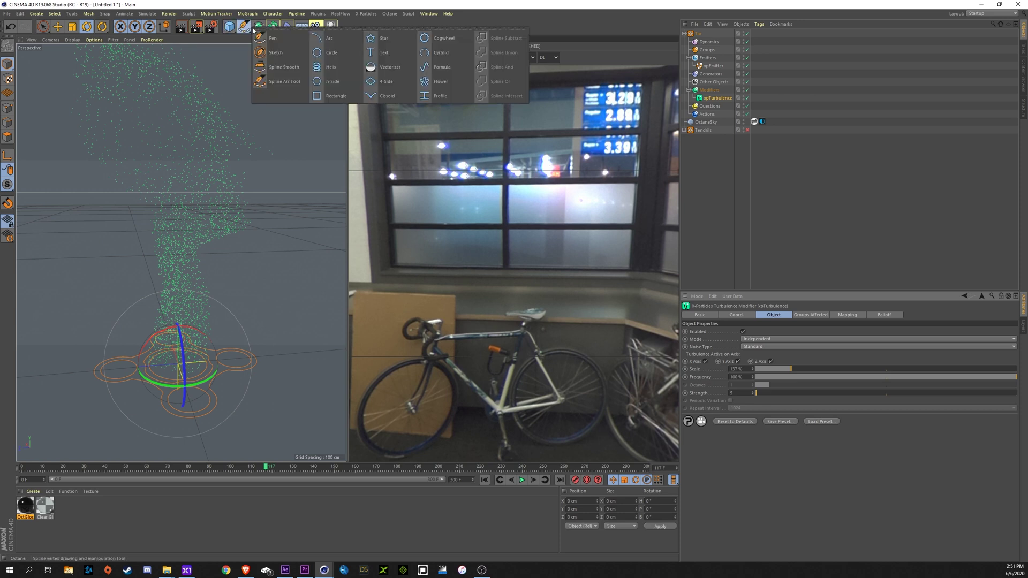
{"action": "left_click", "coordinate": [332, 67]}
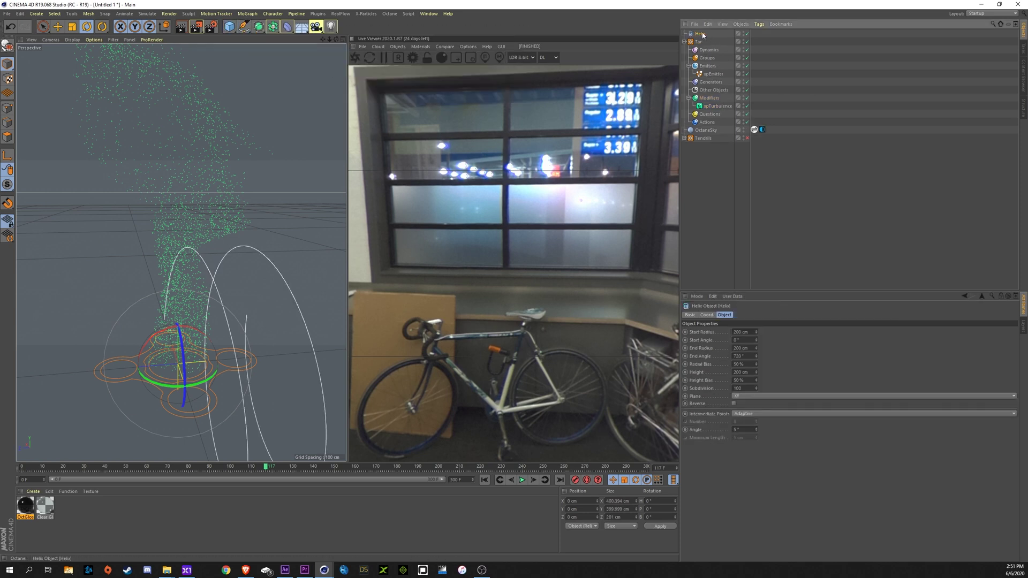
{"action": "left_click", "coordinate": [705, 315]}
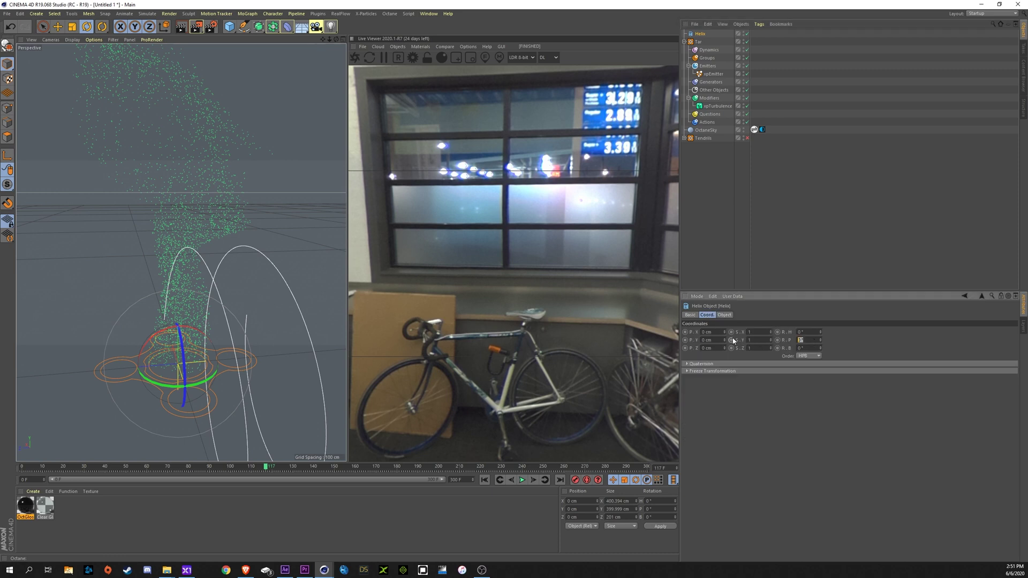
{"action": "key", "text": "Return"}
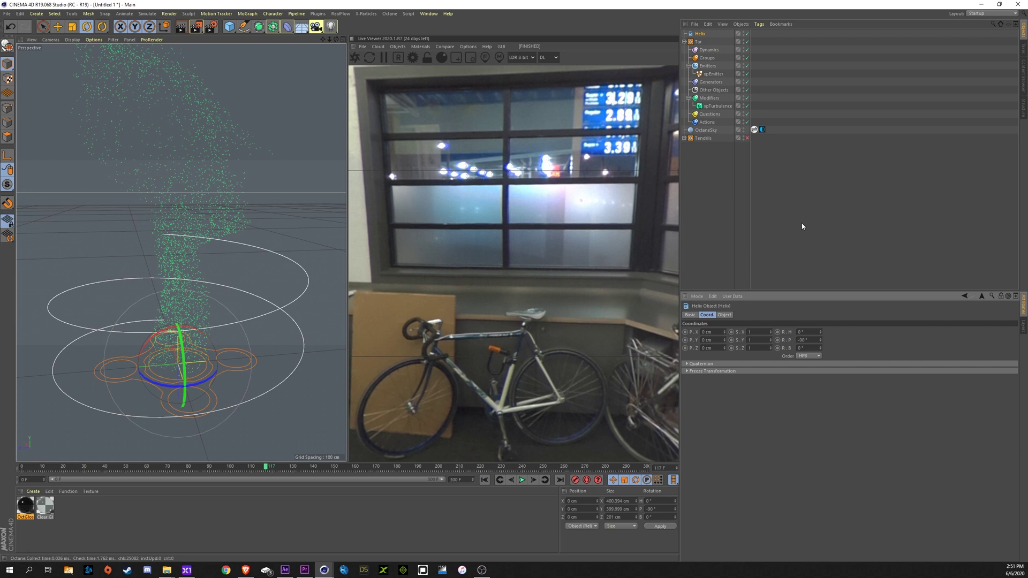
- Set the helix's start radius to 6 cm, end radius to 2 cm and height to about 384 cm
{"action": "left_click", "coordinate": [725, 315]}
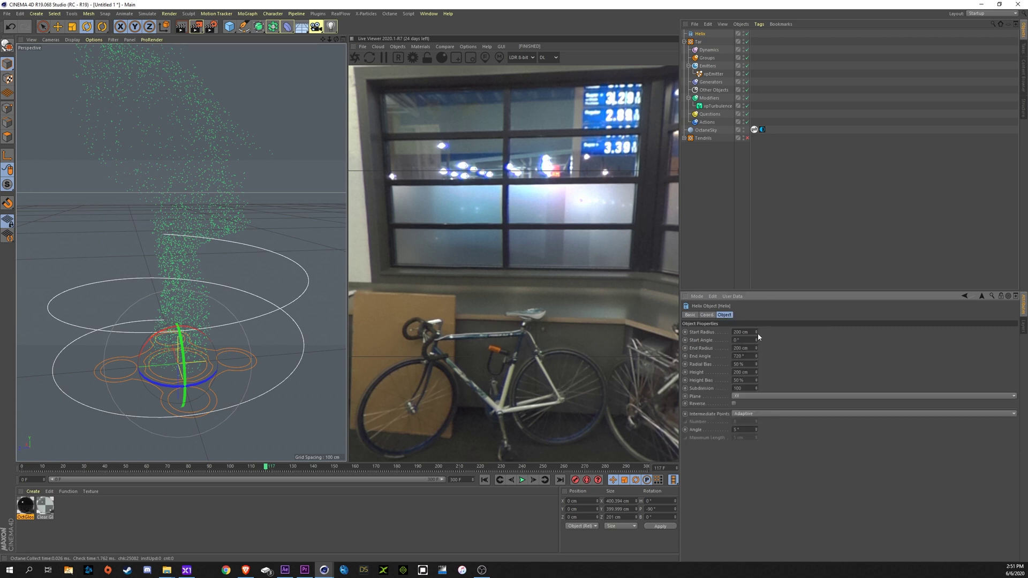
{"action": "left_click_drag", "start_coordinate": [757, 333], "coordinate": [756, 378]}
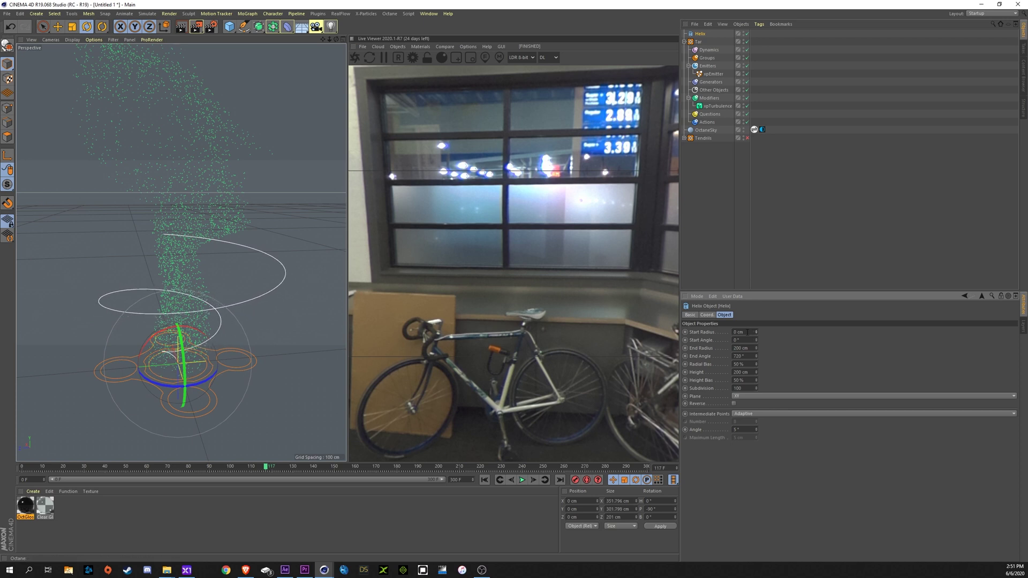
{"action": "type", "text": "6"}
{"action": "key", "text": "Return"}
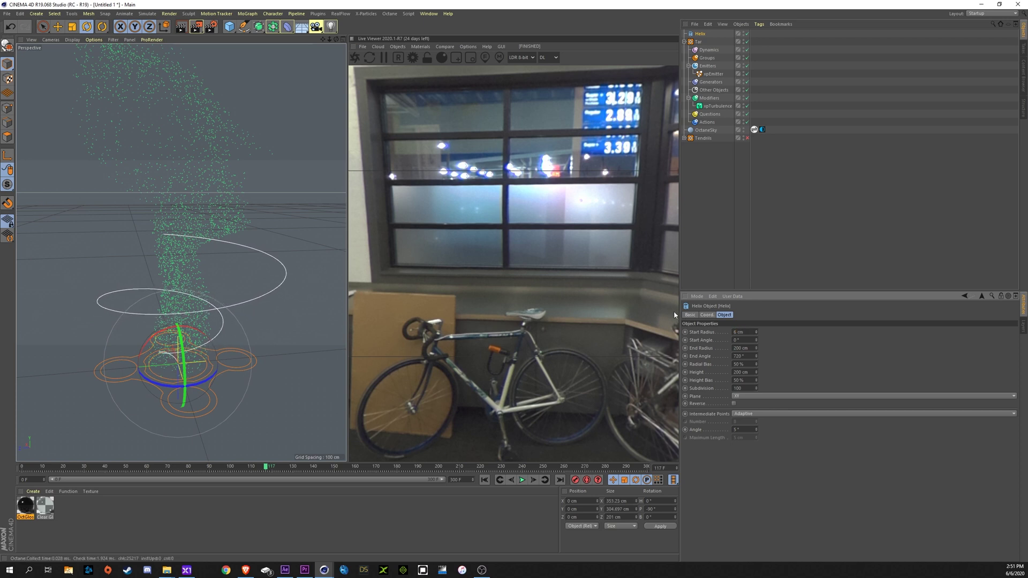
{"action": "left_click_drag", "start_coordinate": [756, 348], "coordinate": [757, 378]}
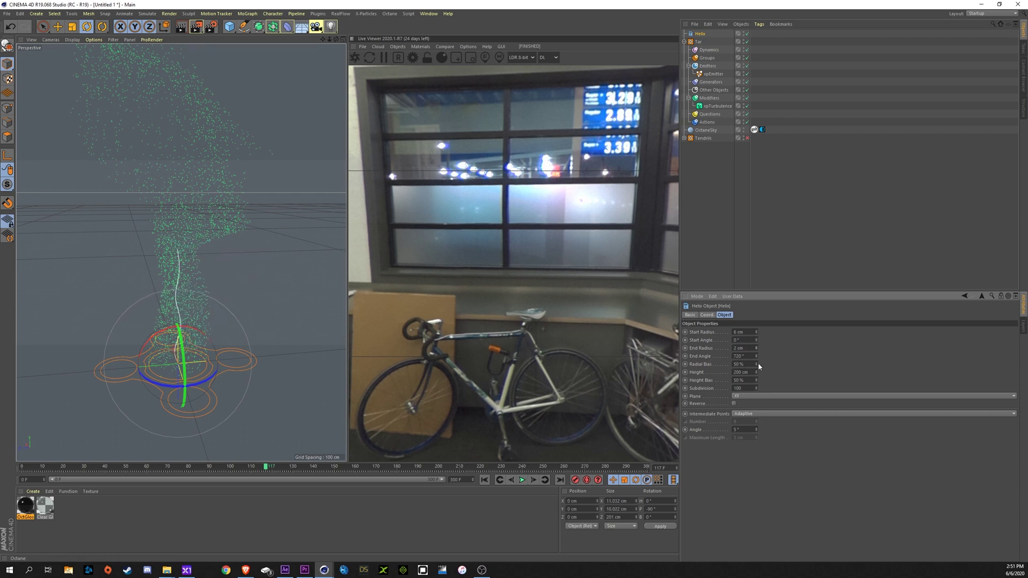
{"action": "left_click_drag", "start_coordinate": [758, 375], "coordinate": [758, 343]}
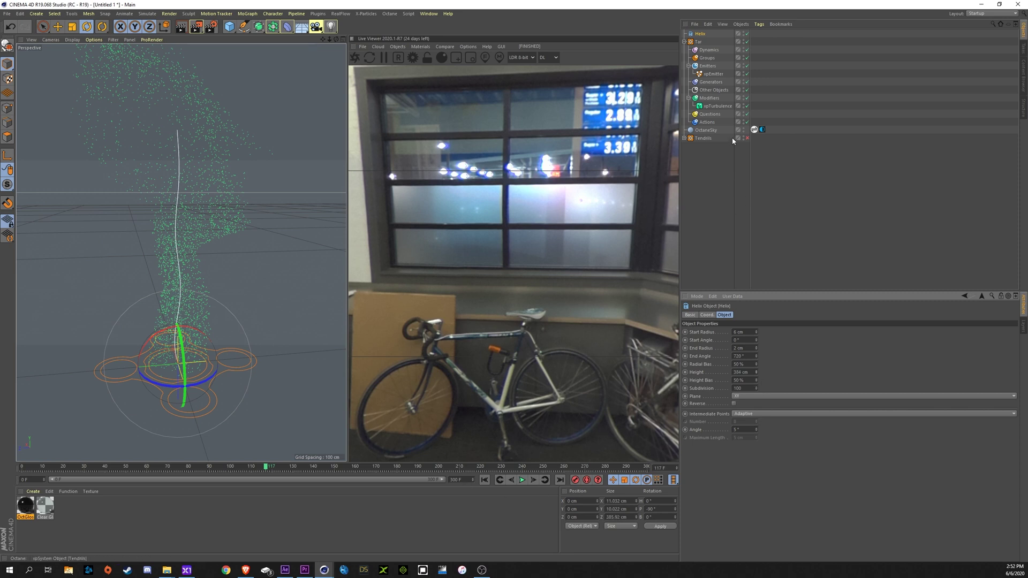
- Add an xpSplineFlow modifier to the Tar system and assign the Helix as its spline
{"action": "left_click", "coordinate": [713, 99]}
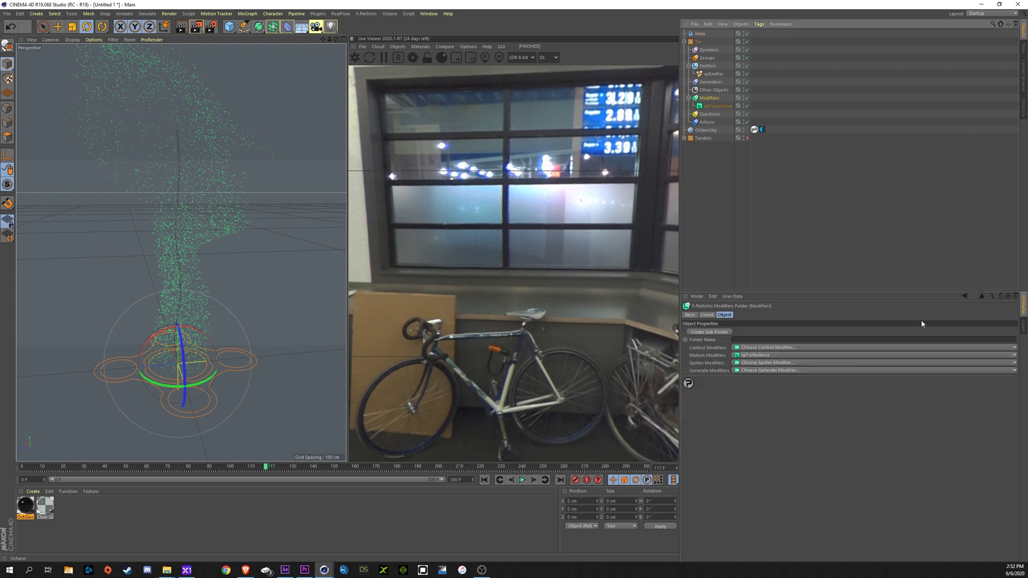
{"action": "left_click", "coordinate": [1015, 356]}
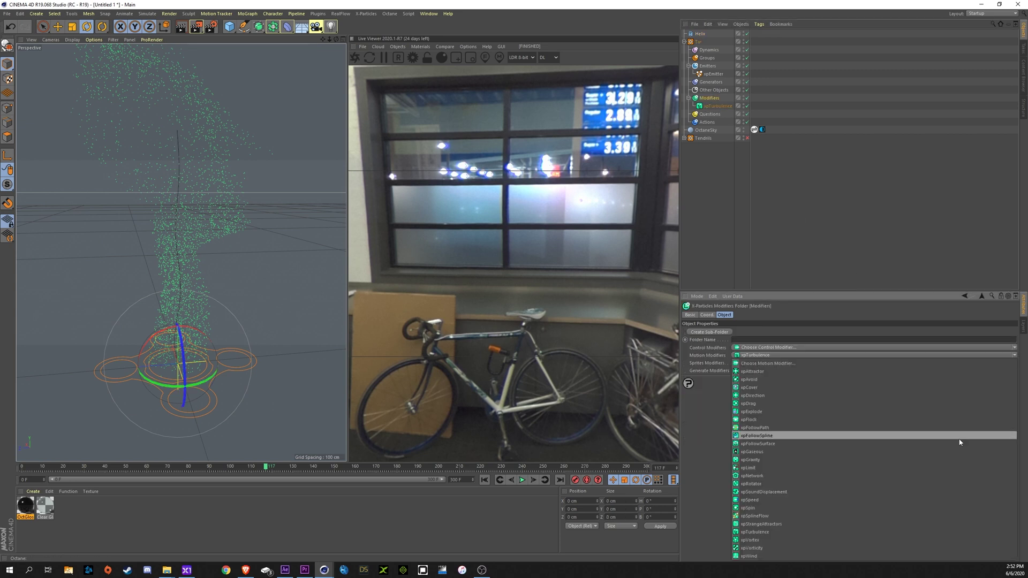
{"action": "left_click", "coordinate": [765, 517]}
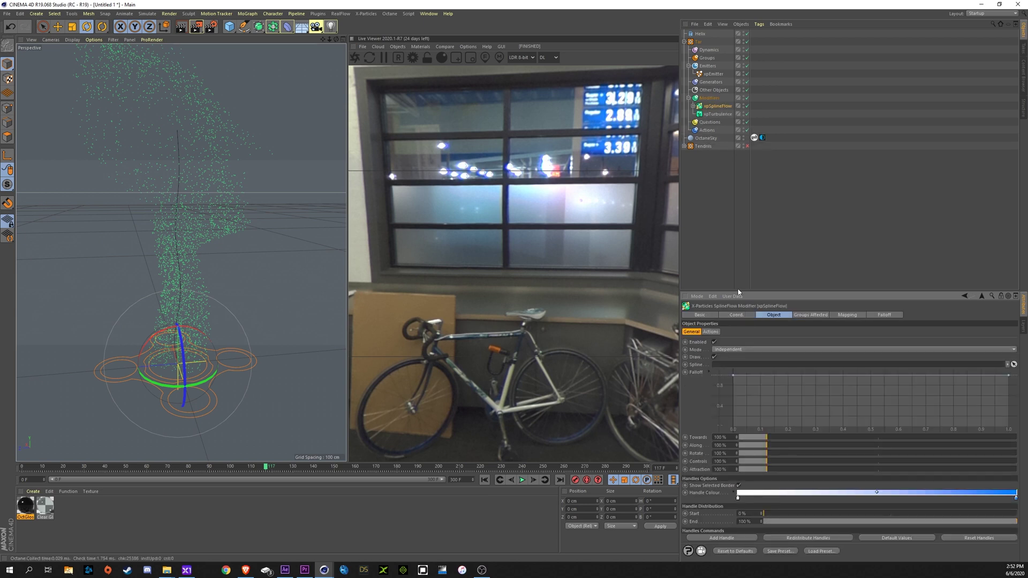
{"action": "left_click_drag", "start_coordinate": [701, 35], "coordinate": [729, 367]}
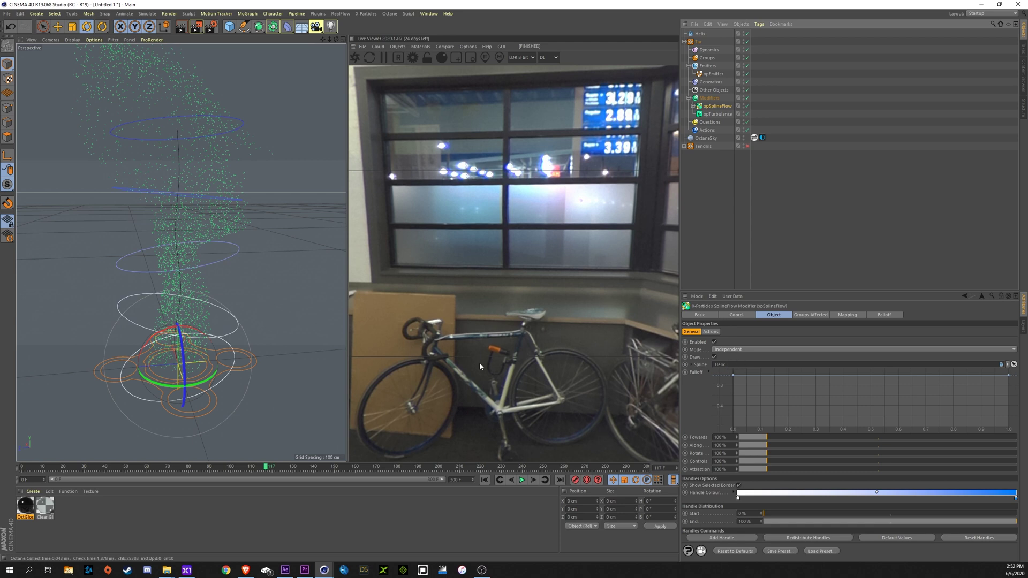
- Replay the simulation from the start to check how the particles flow along the helix, and stop playback
{"action": "left_click", "coordinate": [484, 480]}
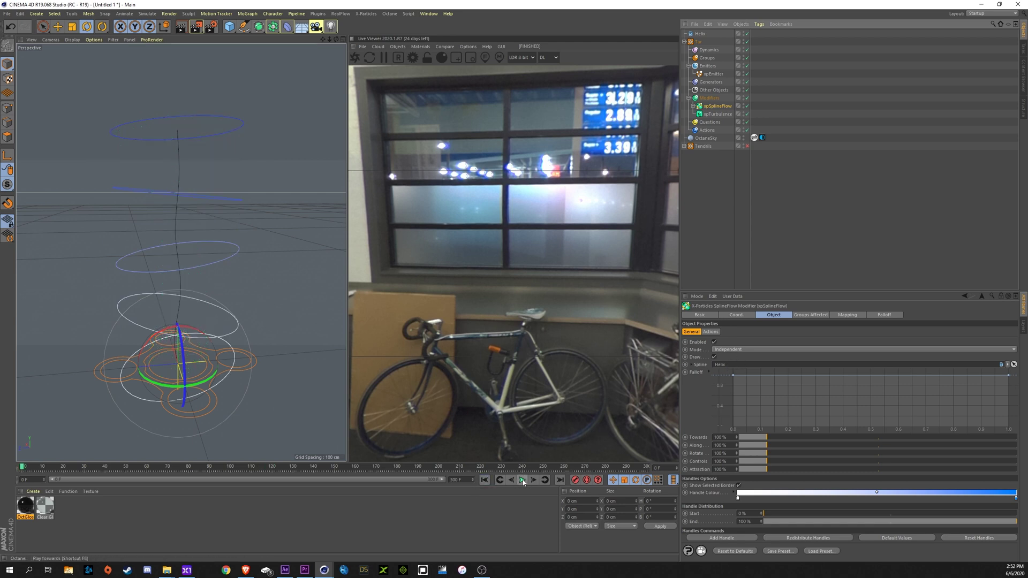
{"action": "left_click", "coordinate": [522, 480]}
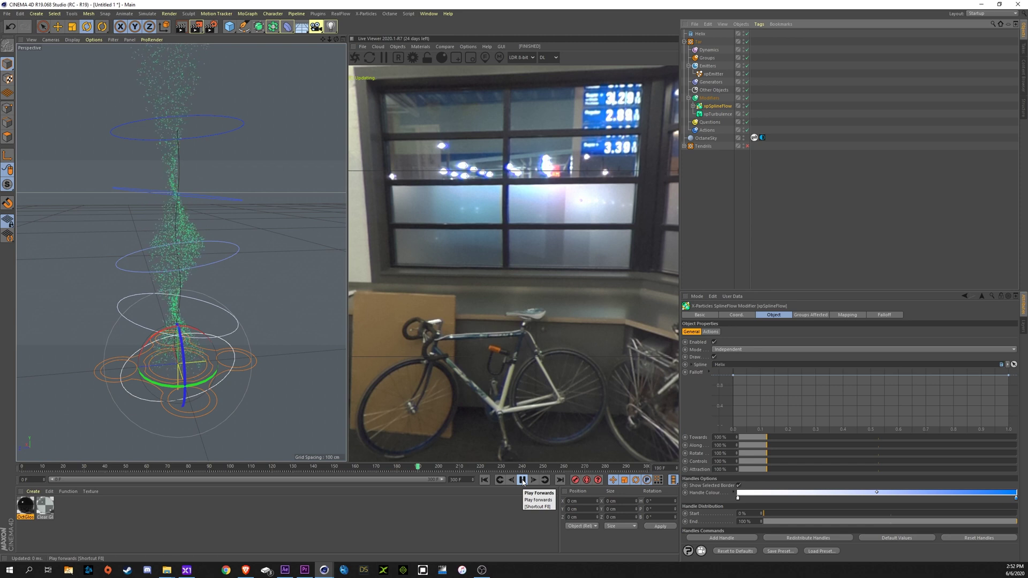
{"action": "left_click", "coordinate": [523, 480]}
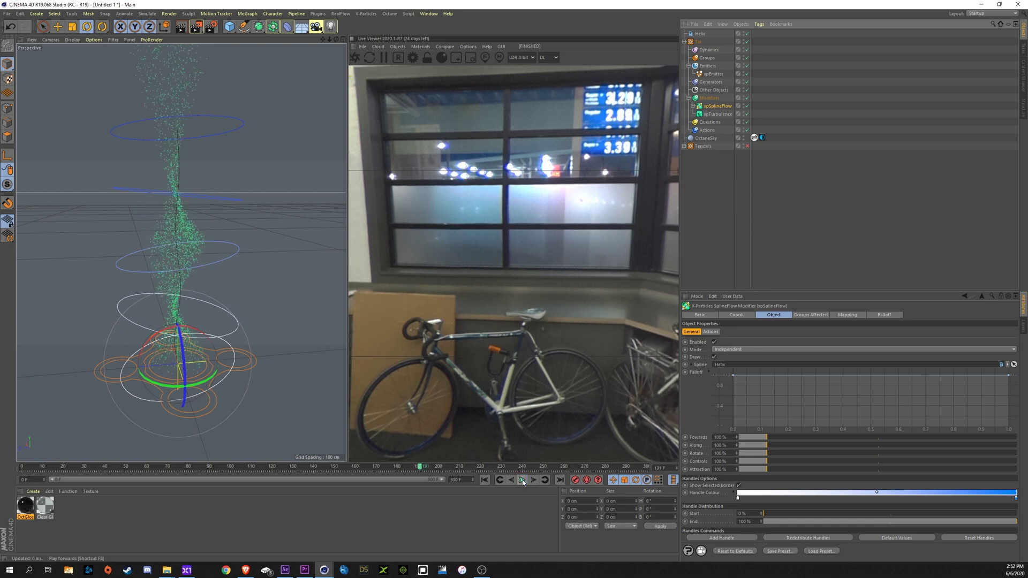
- Set the Tar emitter's speed variation to about 115 cm and replay the simulation to check the flow
{"action": "left_click", "coordinate": [714, 73]}
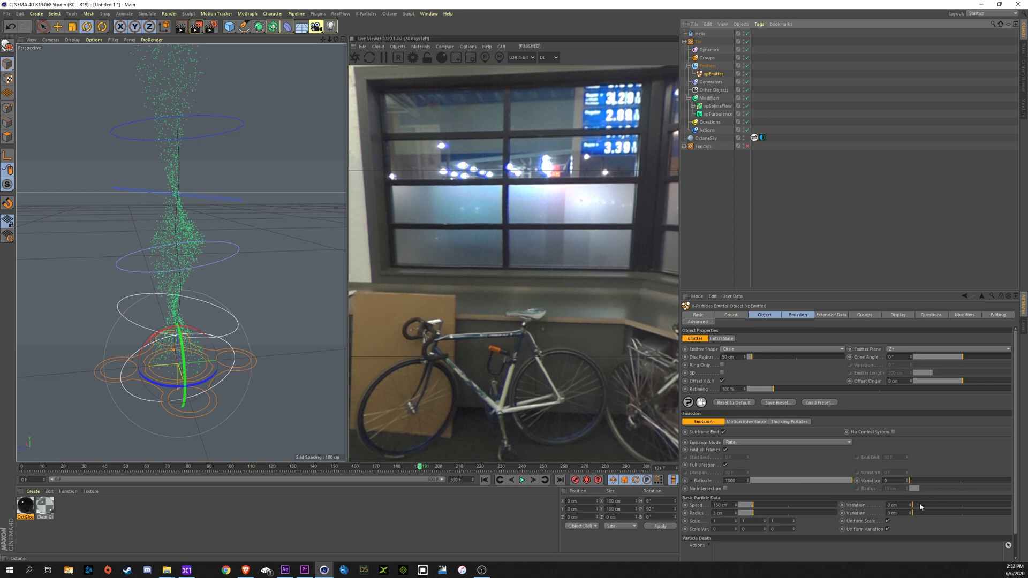
{"action": "left_click_drag", "start_coordinate": [920, 507], "coordinate": [924, 507]}
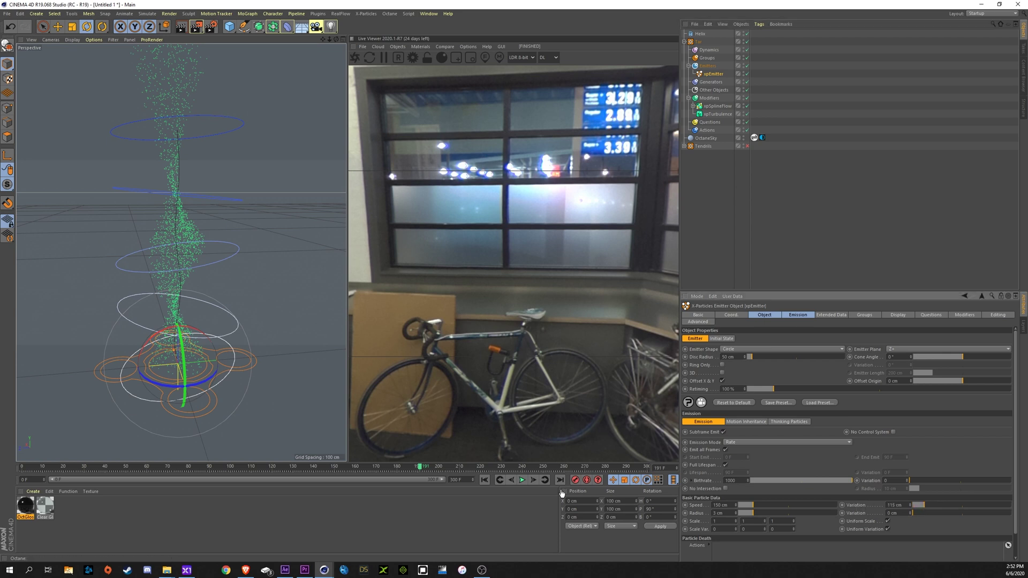
{"action": "left_click", "coordinate": [484, 481]}
{"action": "left_click", "coordinate": [522, 480]}
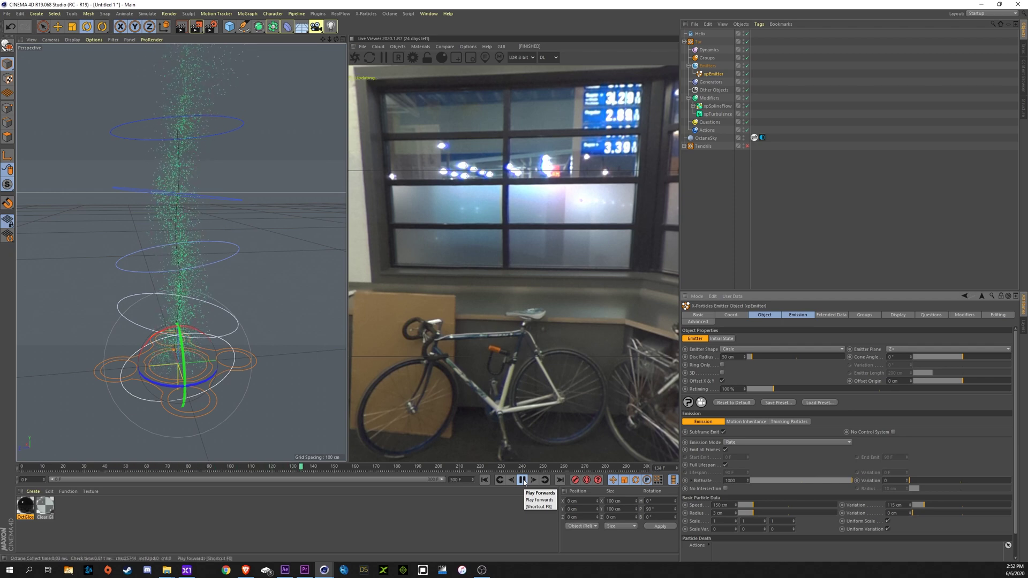
{"action": "left_click", "coordinate": [523, 481]}
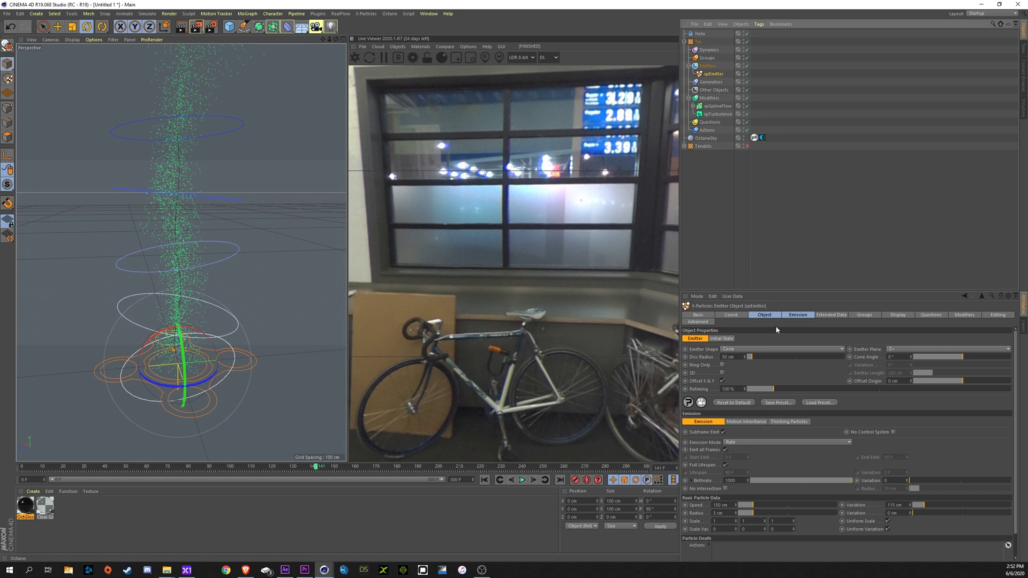
- Set the Tar emitter's birthrate to 10000
{"action": "left_click", "coordinate": [799, 315]}
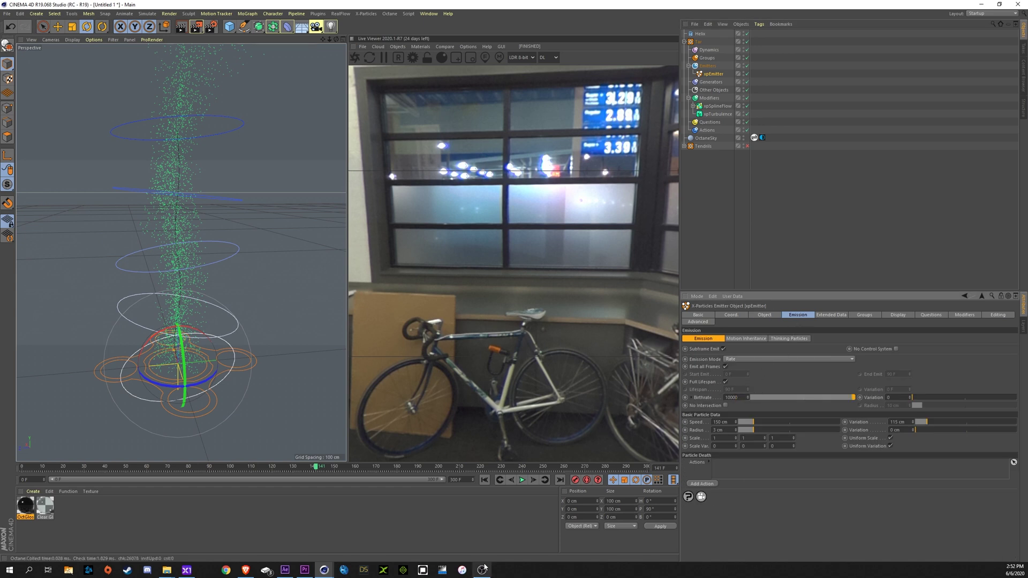
- Replay the simulation from the start to check the denser particle stream, and stop playback
{"action": "left_click", "coordinate": [485, 480]}
{"action": "left_click", "coordinate": [522, 480]}
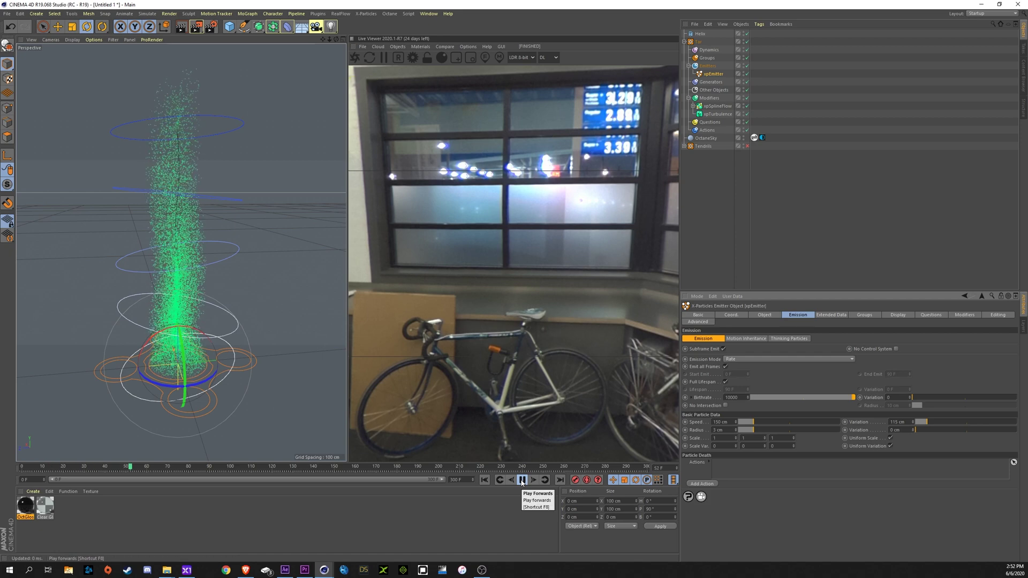
{"action": "left_click", "coordinate": [522, 481]}
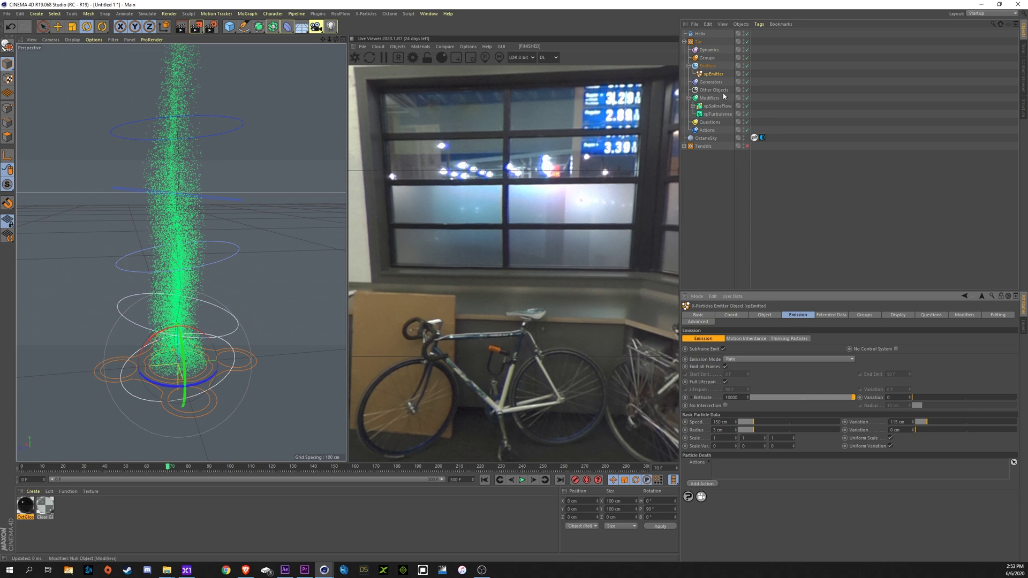
- Add an xpOVDBMesher generator to the Tar system with xpEmitter as its source, and replay the simulation to check the mesh
{"action": "left_click", "coordinate": [711, 82]}
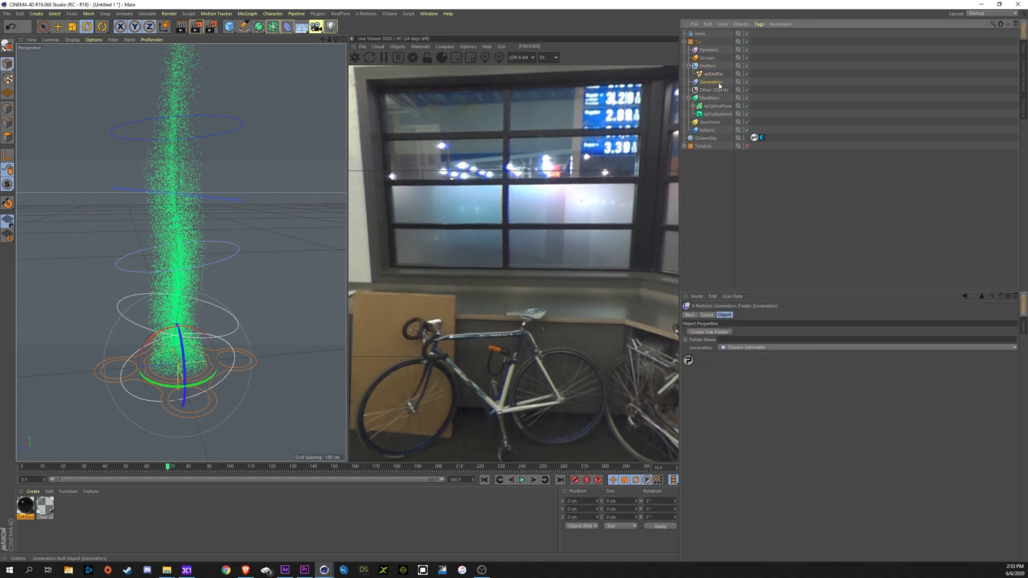
{"action": "left_click", "coordinate": [1016, 348]}
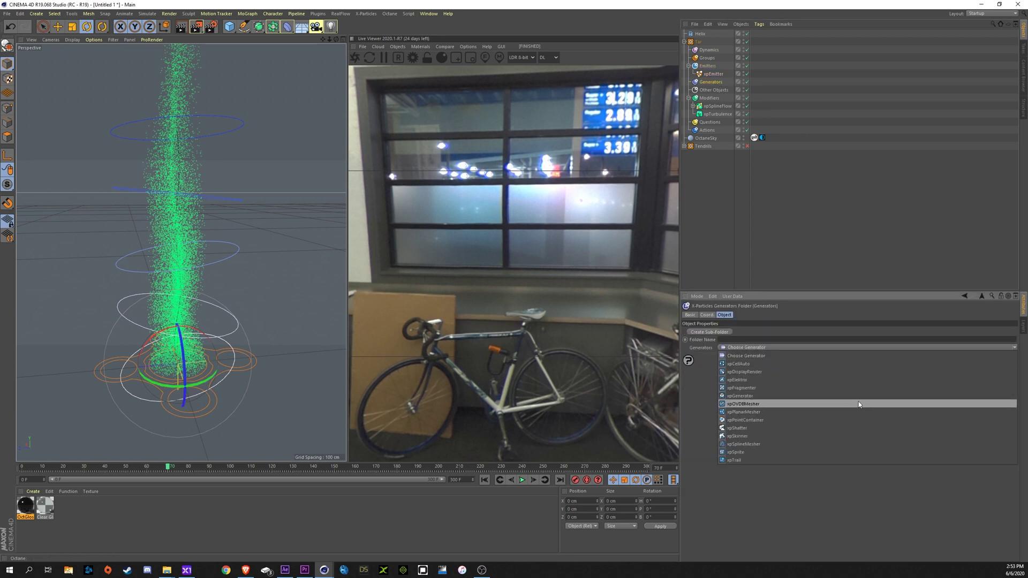
{"action": "left_click", "coordinate": [752, 404]}
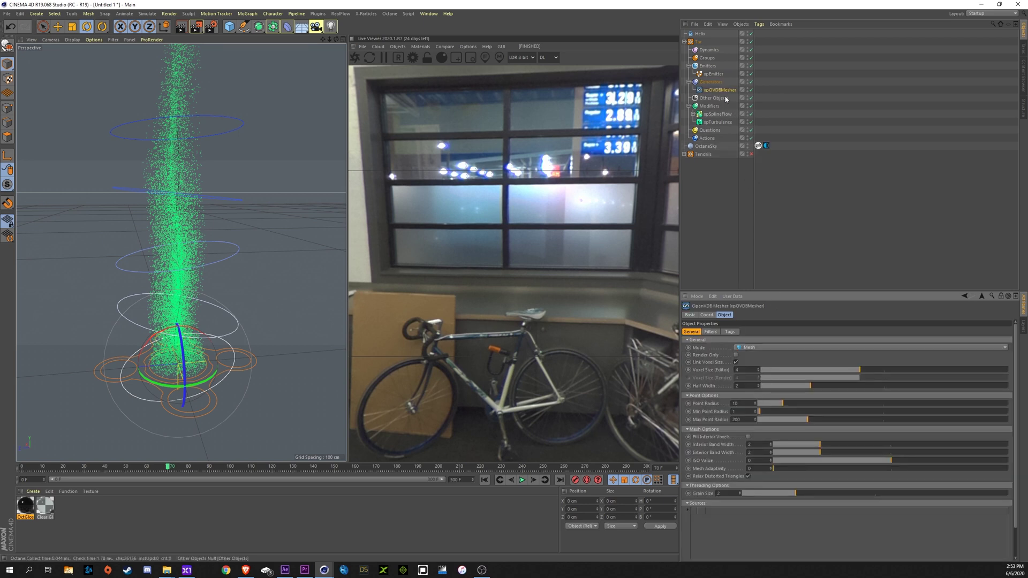
{"action": "left_click_drag", "start_coordinate": [714, 76], "coordinate": [744, 442]}
{"action": "left_click_drag", "start_coordinate": [724, 532], "coordinate": [718, 521]}
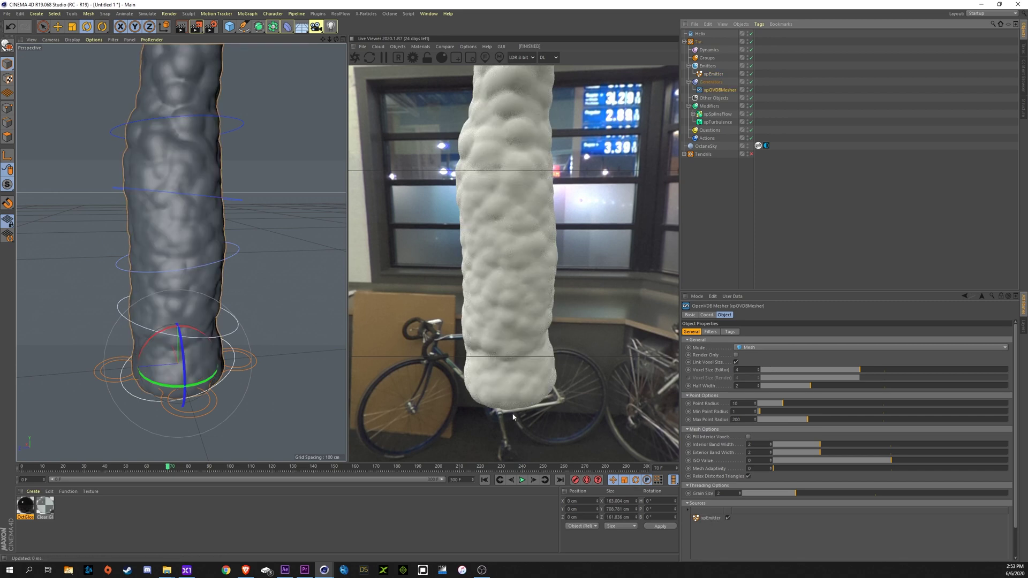
{"action": "left_click", "coordinate": [484, 480]}
{"action": "left_click", "coordinate": [522, 480]}
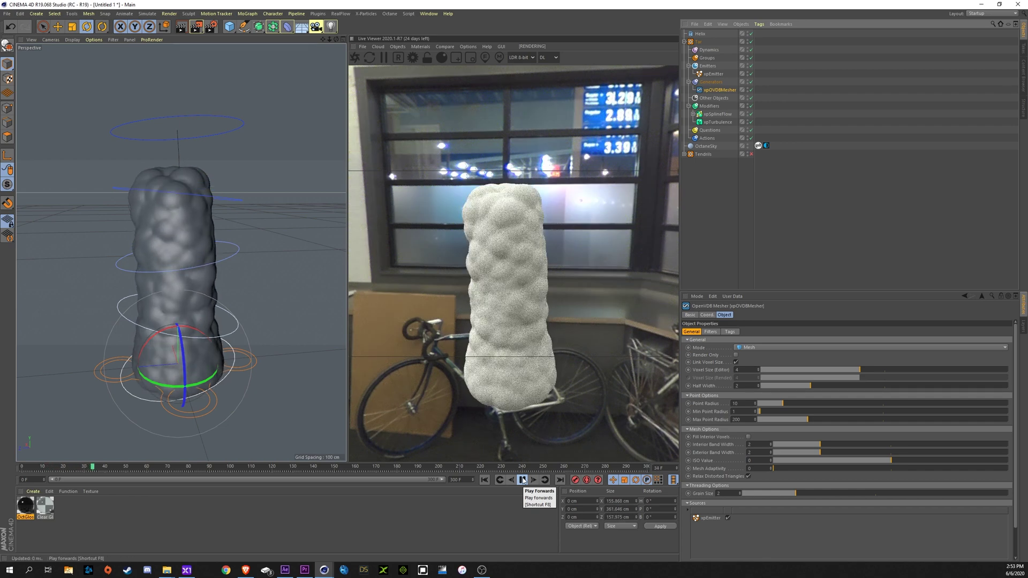
{"action": "left_click", "coordinate": [523, 480]}
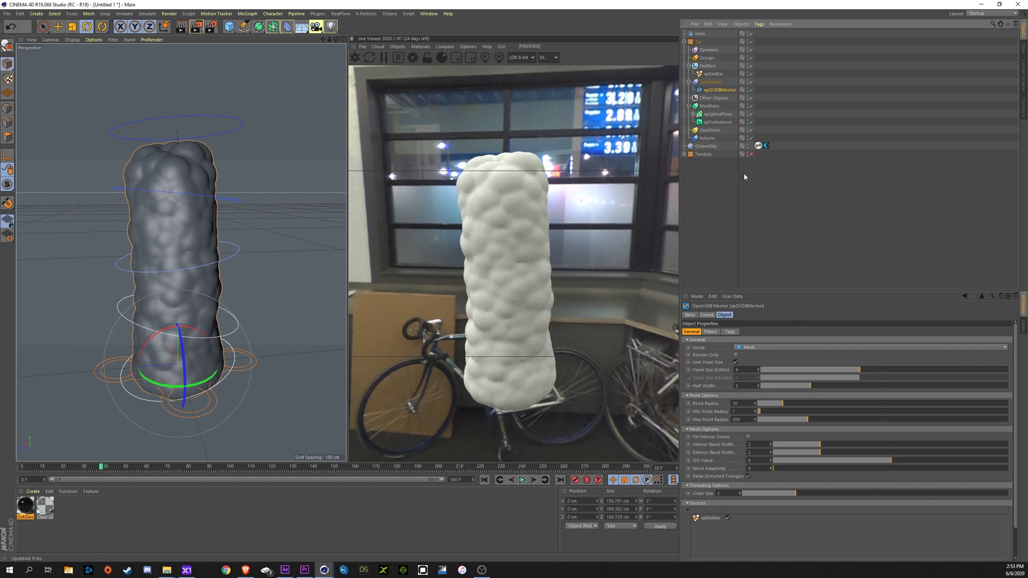
- Set the Tar emitter's particle radius to 1 cm and replay the simulation to check the mesh
{"action": "left_click", "coordinate": [714, 75]}
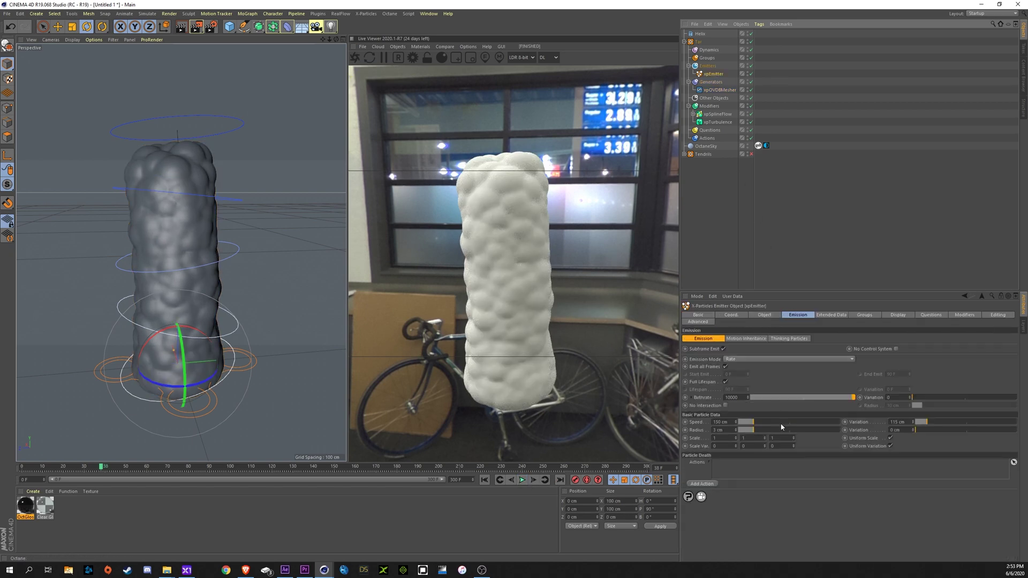
{"action": "double_click", "coordinate": [715, 430]}
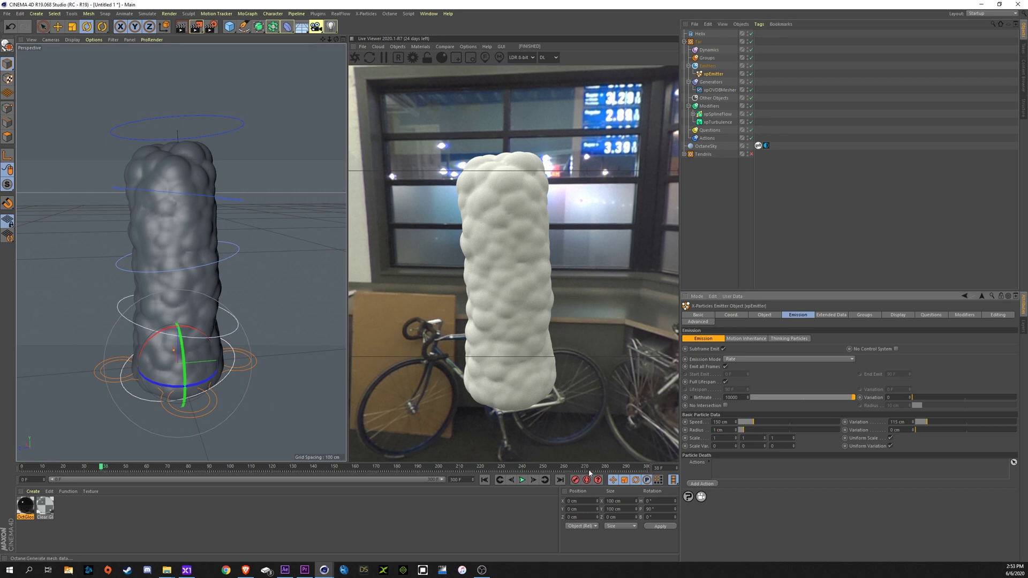
{"action": "left_click", "coordinate": [485, 480]}
{"action": "left_click", "coordinate": [523, 481]}
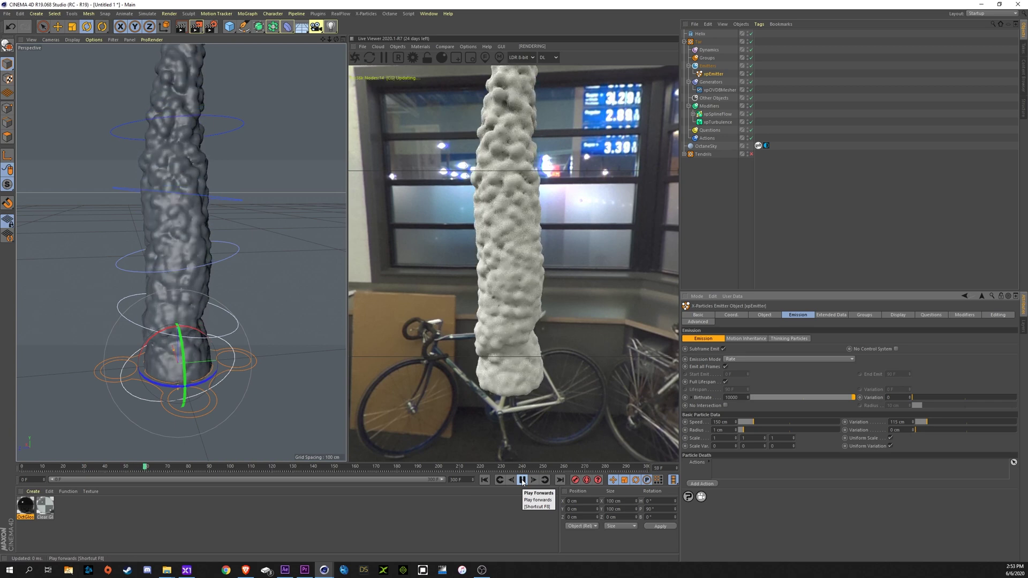
{"action": "left_click", "coordinate": [523, 481]}
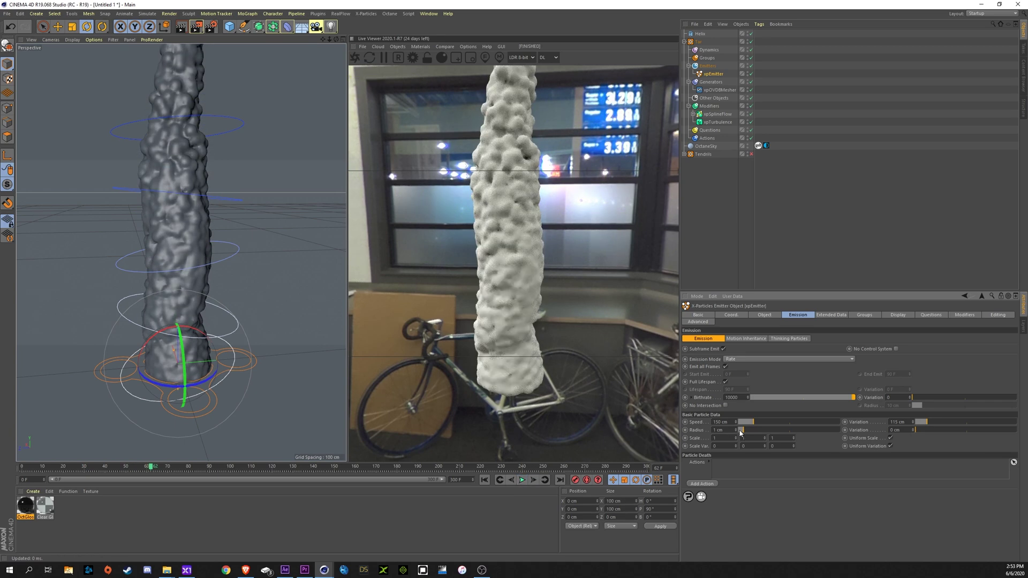
- Set the xpOVDBMesher's editor voxel size to 7.5 and replay the simulation from the start
{"action": "left_click", "coordinate": [720, 90]}
{"action": "left_click_drag", "start_coordinate": [854, 369], "coordinate": [947, 372]}
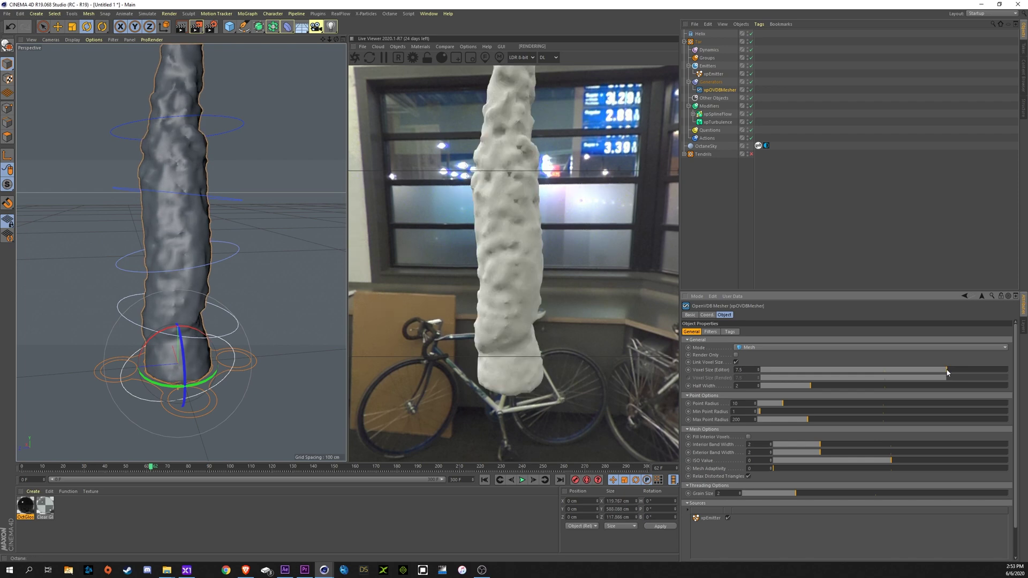
{"action": "left_click", "coordinate": [484, 480]}
{"action": "left_click", "coordinate": [522, 480]}
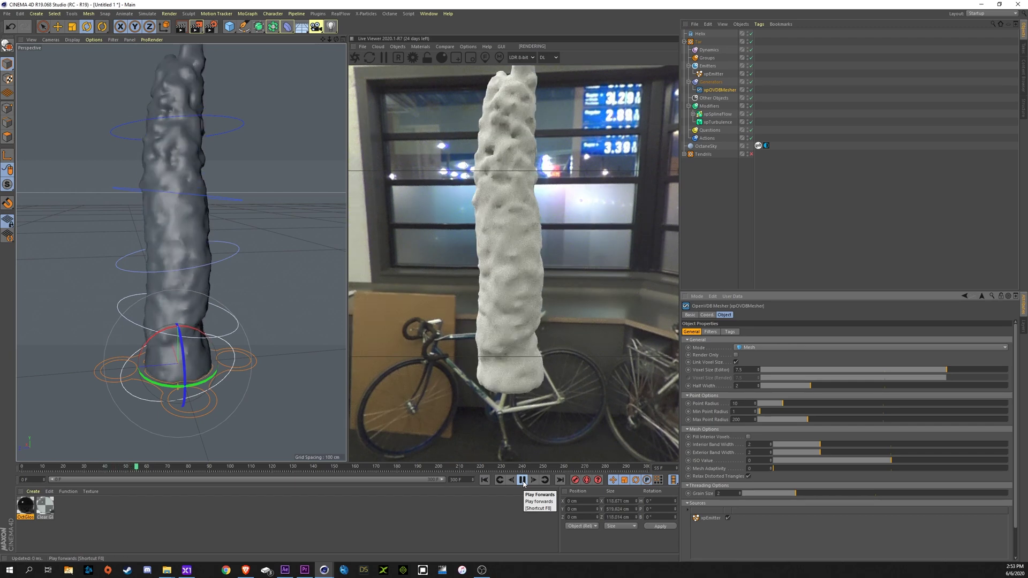
{"action": "left_click", "coordinate": [523, 480]}
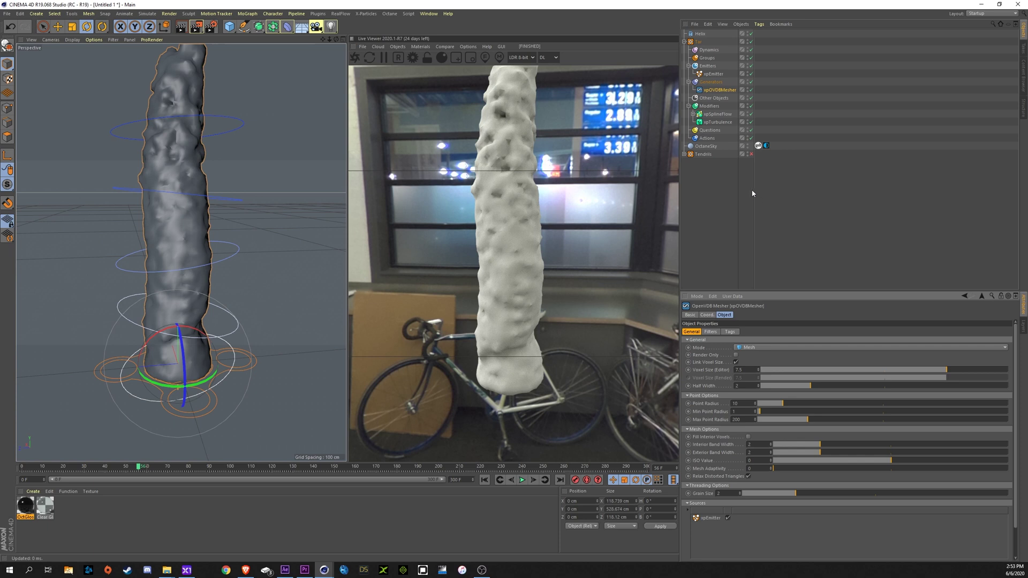
- Disable the Tar system's xpTurbulence modifier and replay the simulation from the start
{"action": "left_click", "coordinate": [720, 122]}
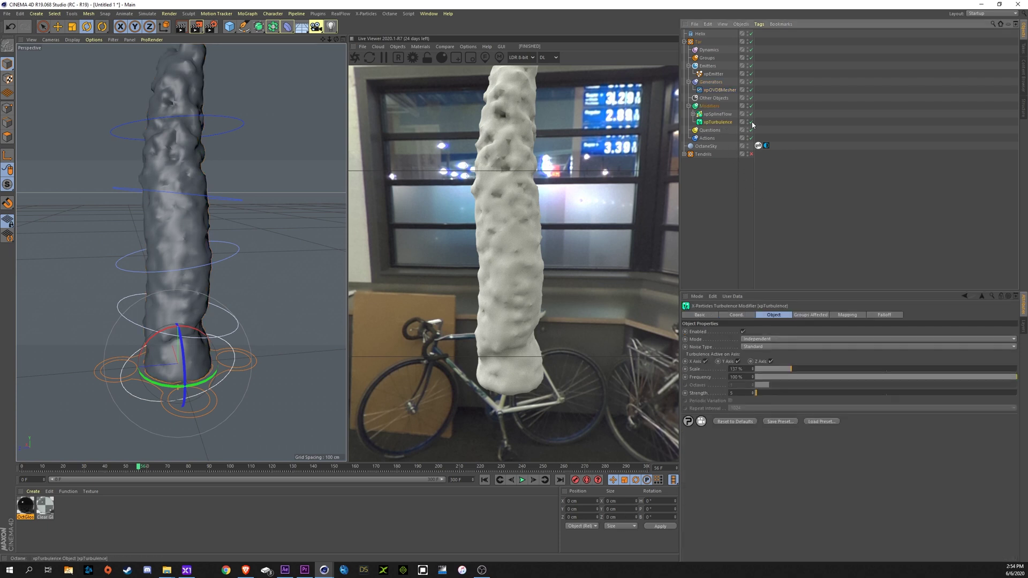
{"action": "left_click", "coordinate": [751, 122]}
{"action": "left_click", "coordinate": [479, 480]}
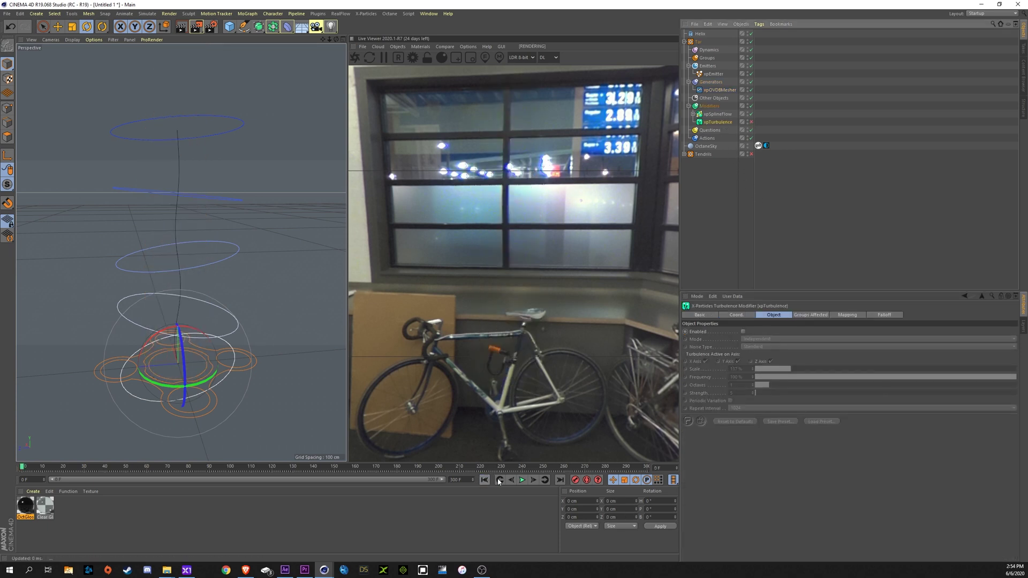
{"action": "left_click", "coordinate": [522, 480]}
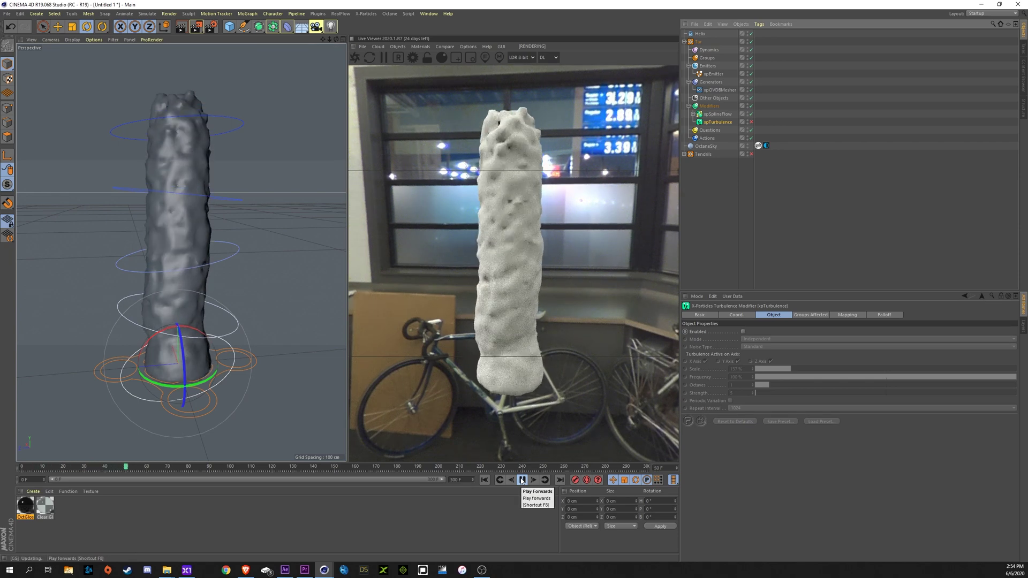
- Set the Helix's start radius to 28 cm and end radius to 20 cm, and replay the simulation to check the swirl
{"action": "left_click", "coordinate": [700, 34]}
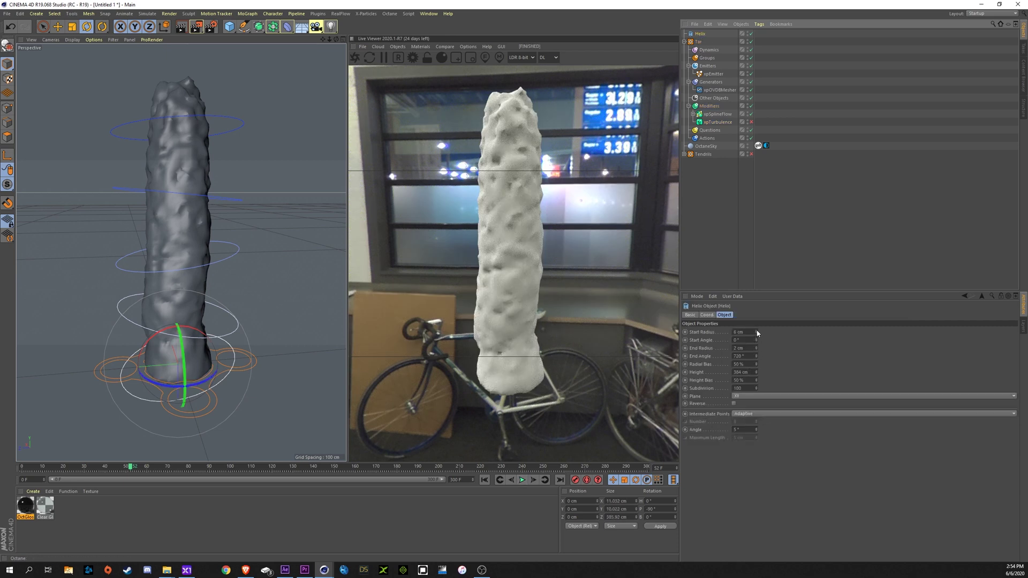
{"action": "left_click_drag", "start_coordinate": [758, 333], "coordinate": [757, 314]}
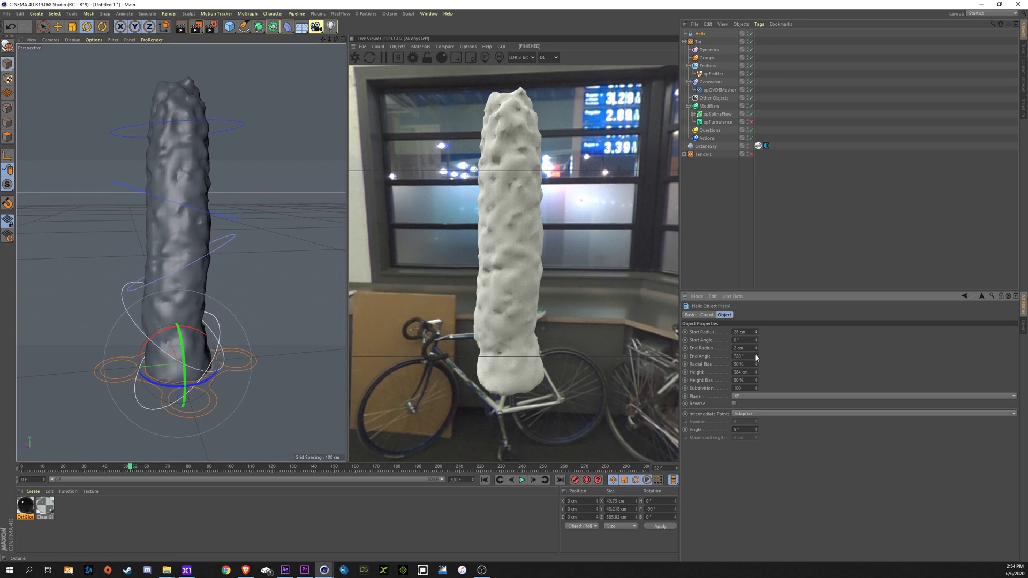
{"action": "left_click_drag", "start_coordinate": [757, 349], "coordinate": [757, 343]}
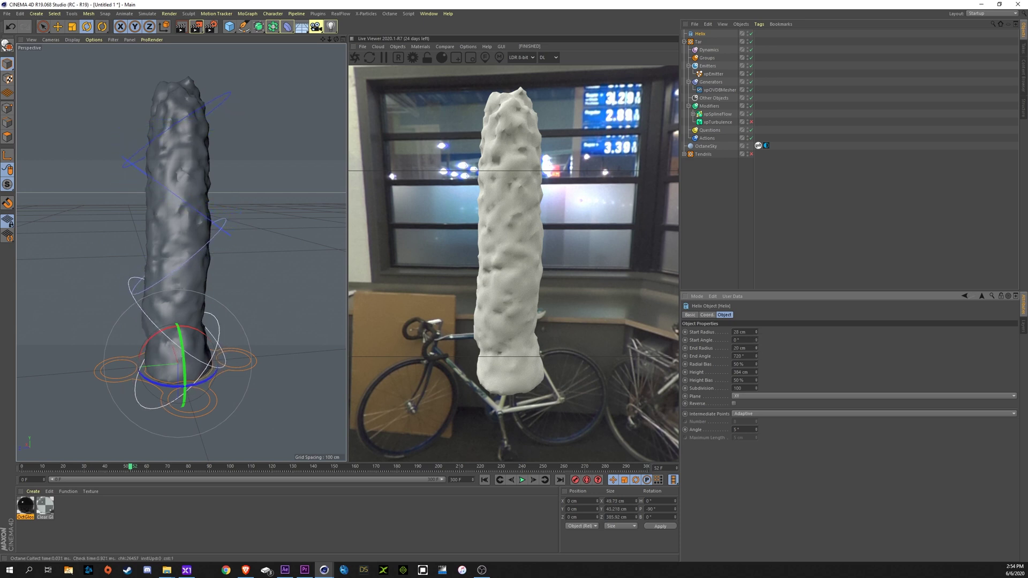
{"action": "left_click", "coordinate": [485, 480]}
{"action": "left_click", "coordinate": [522, 480]}
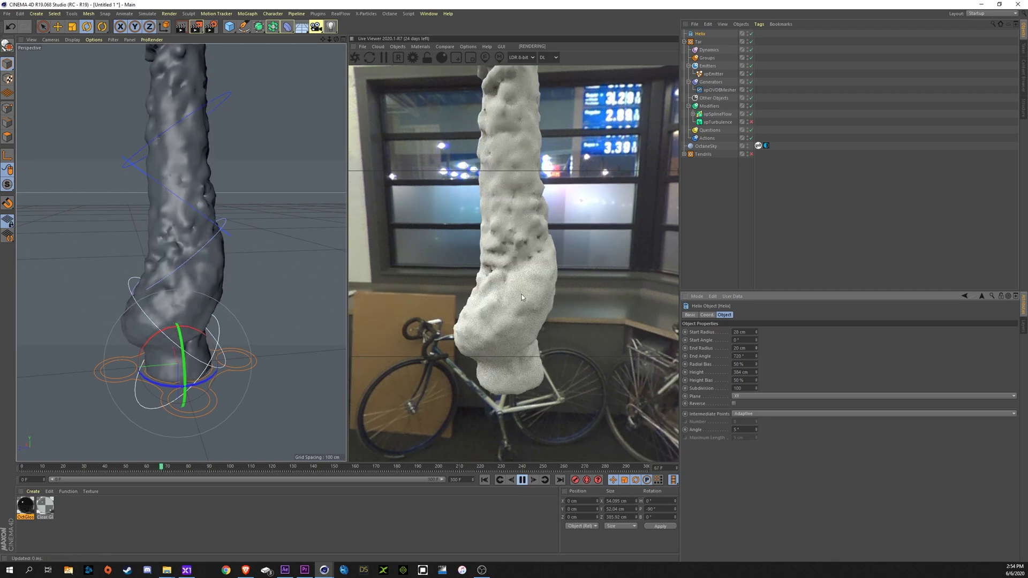
{"action": "key", "text": "F8"}
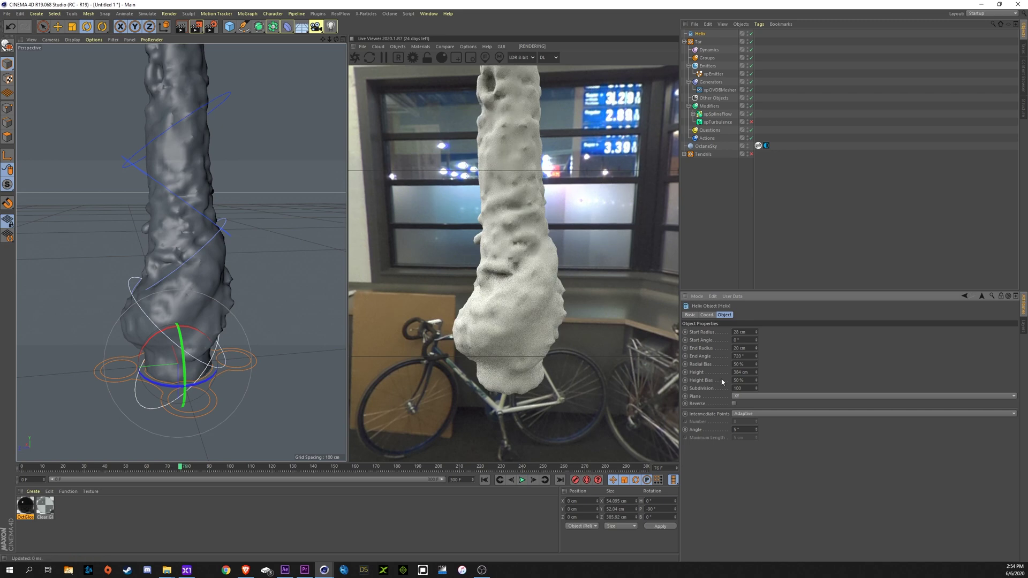
- Set the Helix's height to about 589 cm and replay the simulation from the start
{"action": "left_click_drag", "start_coordinate": [757, 373], "coordinate": [747, 385]}
{"action": "left_click", "coordinate": [499, 480]}
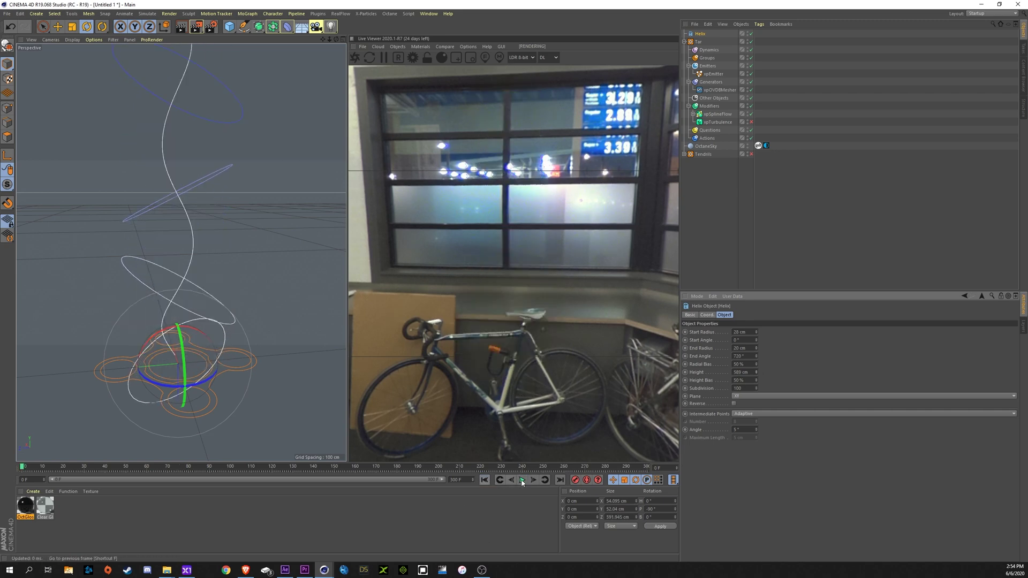
{"action": "left_click", "coordinate": [522, 481]}
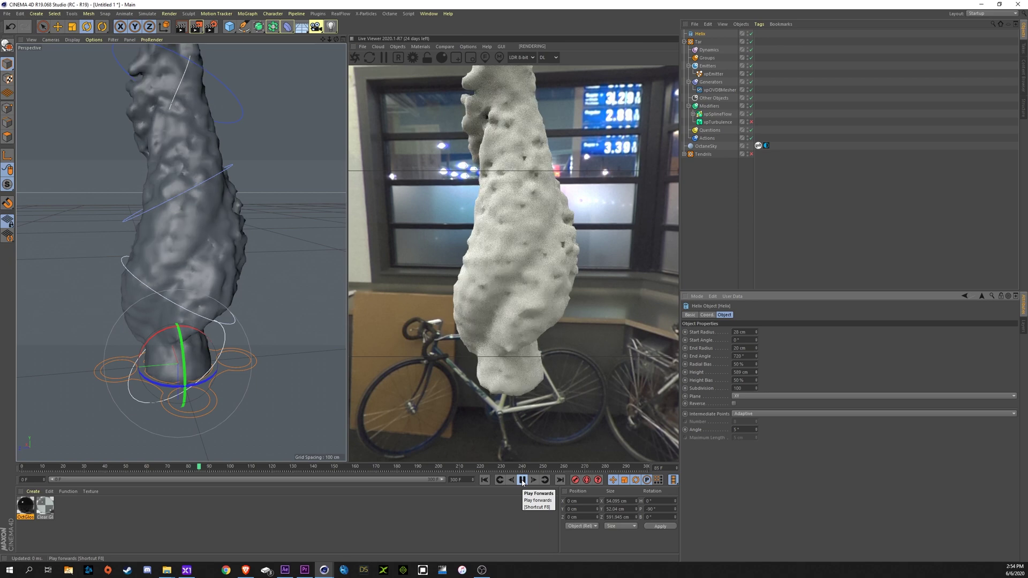
{"action": "left_click", "coordinate": [523, 480]}
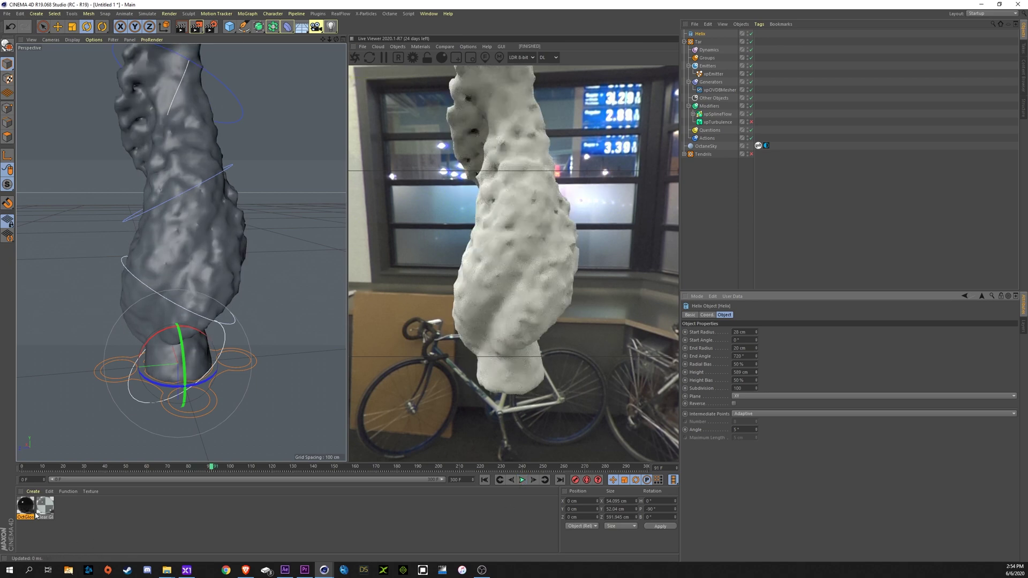
- Review the black OctGlossy1 material's specular and roughness settings and apply the material to the xpOVDBMesher
{"action": "left_click", "coordinate": [19, 512]}
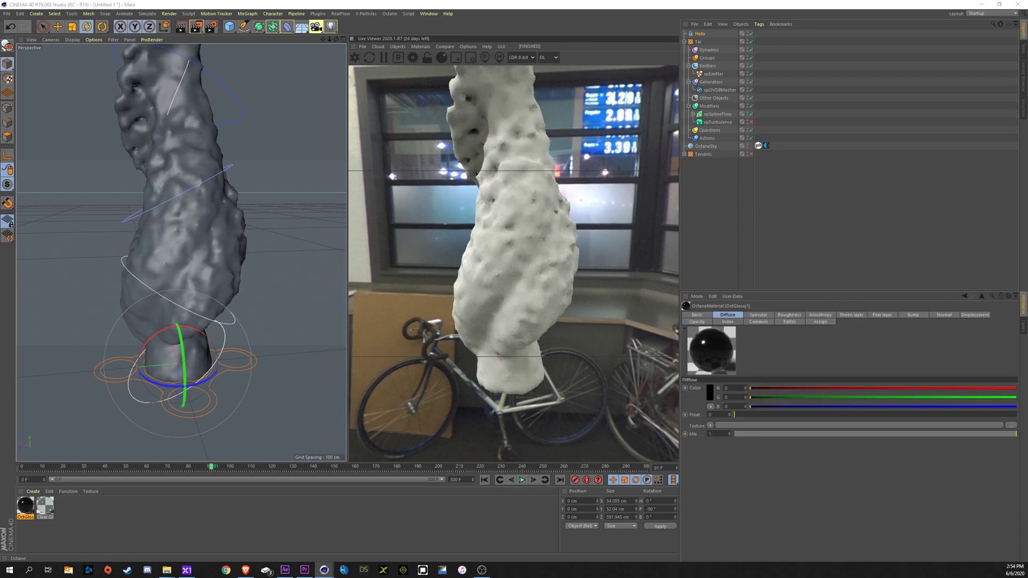
{"action": "double_click", "coordinate": [19, 511]}
{"action": "left_click_drag", "start_coordinate": [32, 113], "coordinate": [256, 113]}
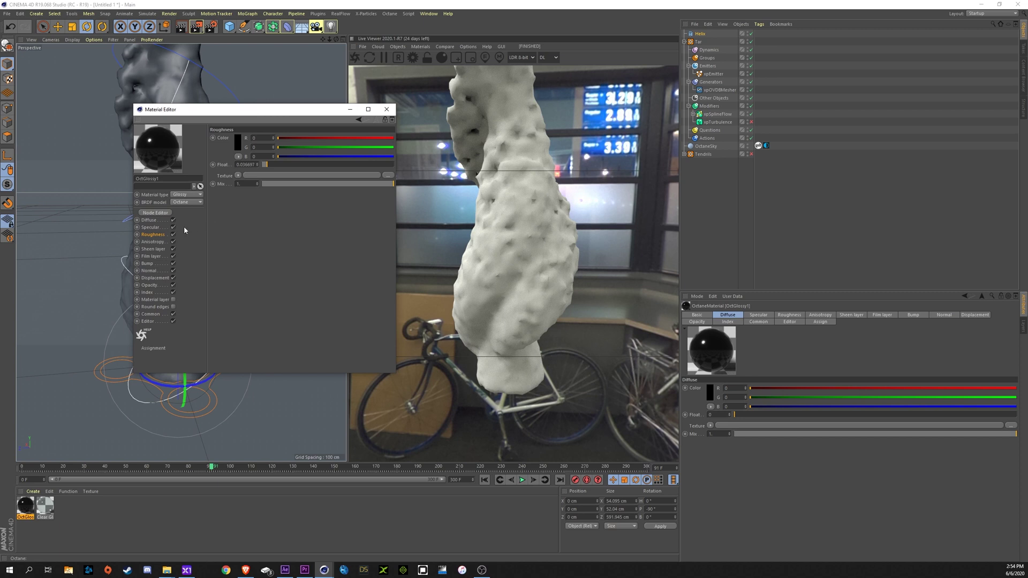
{"action": "left_click", "coordinate": [151, 228]}
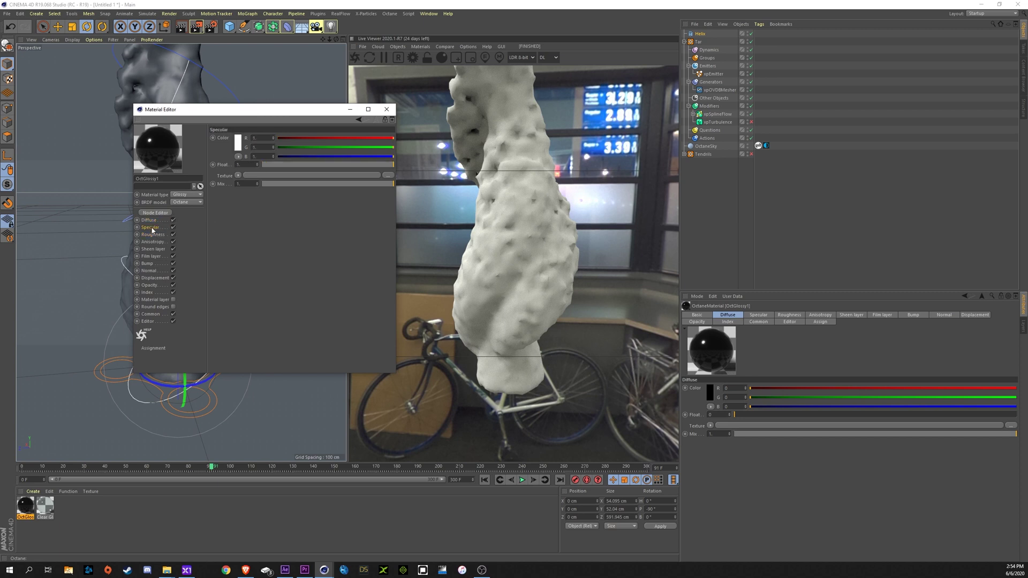
{"action": "left_click", "coordinate": [153, 234]}
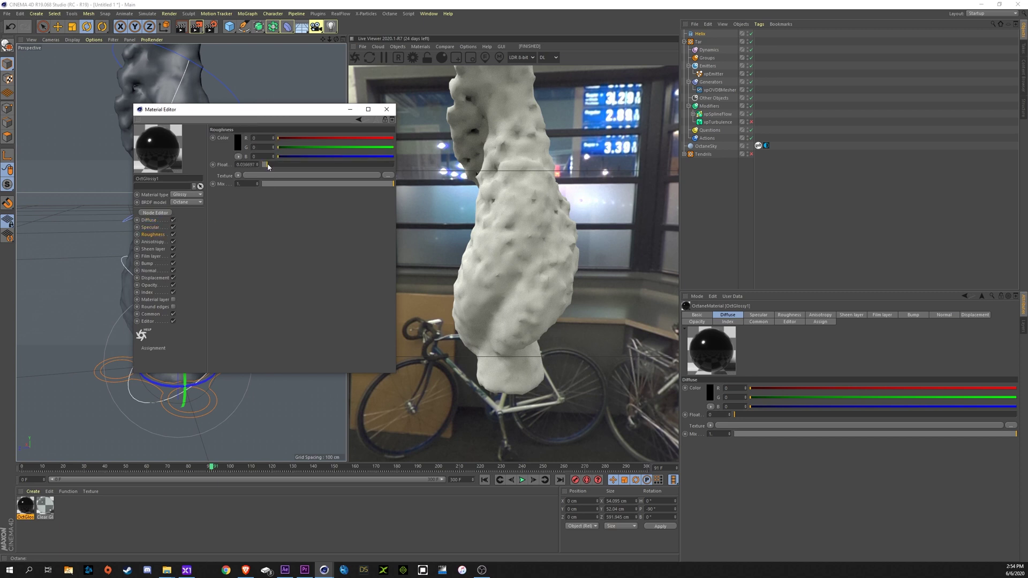
{"action": "left_click", "coordinate": [387, 109]}
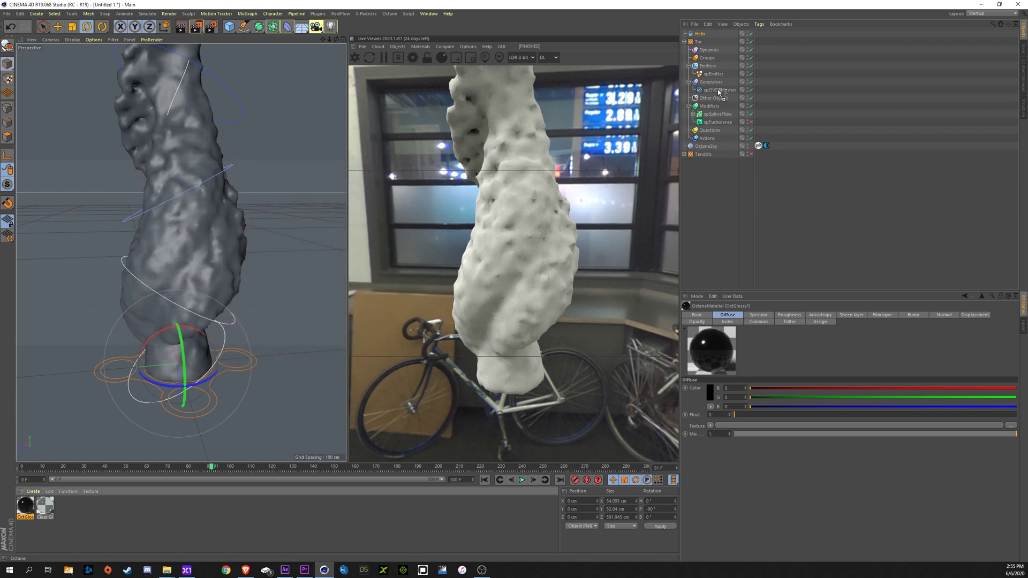
{"action": "left_click_drag", "start_coordinate": [718, 89], "coordinate": [718, 90]}
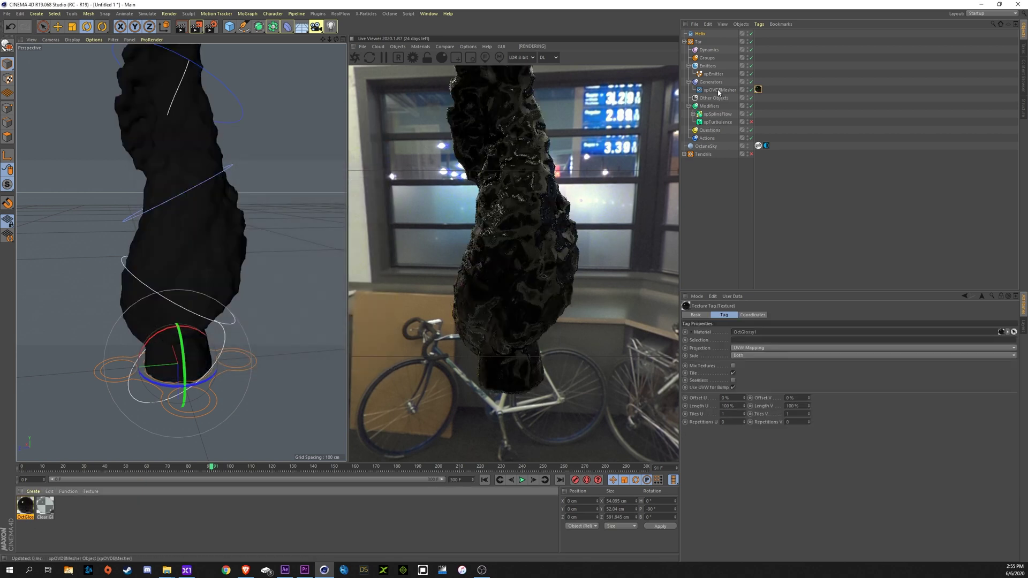
- Re-enable the Tendrils system and play the simulation from the start with both systems active
{"action": "left_click", "coordinate": [484, 480]}
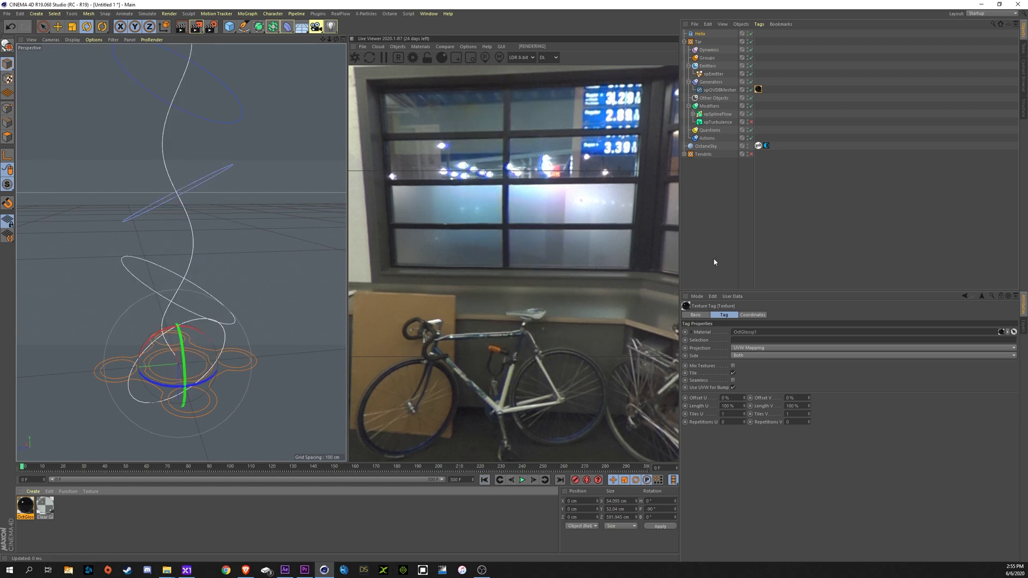
{"action": "left_click", "coordinate": [752, 154]}
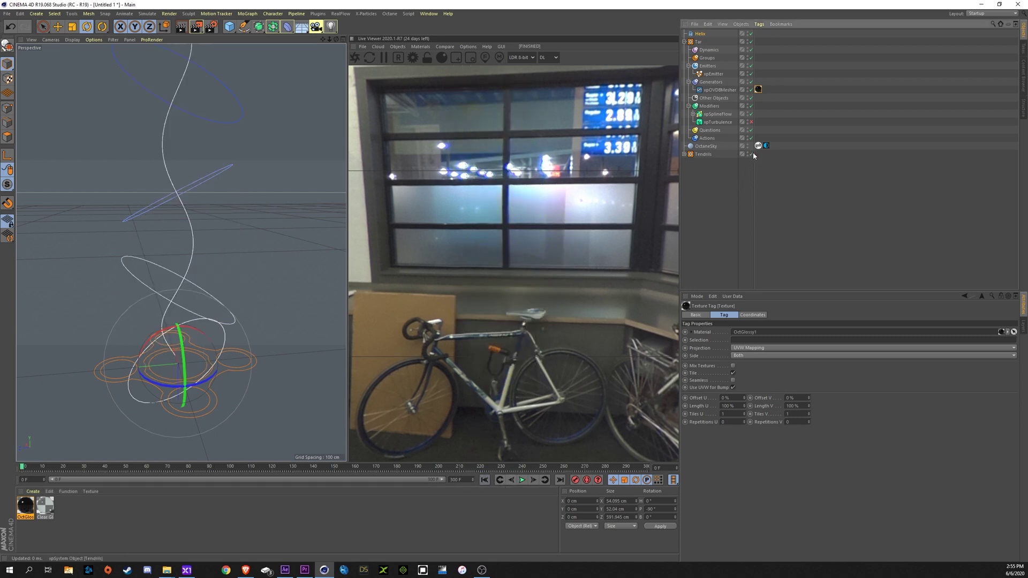
{"action": "left_click", "coordinate": [522, 479]}
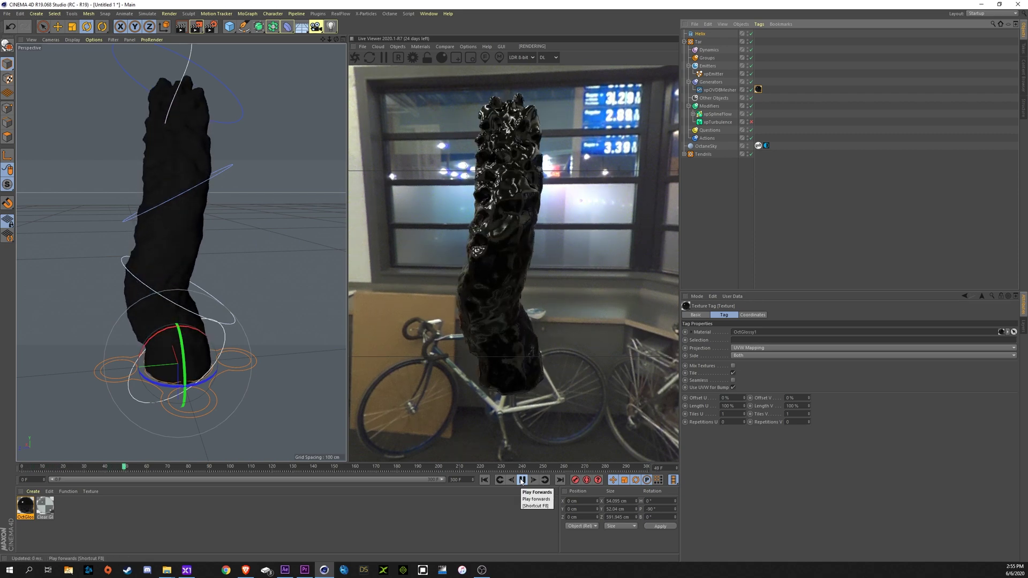
- Set the Tar emitter's speed to about 80 cm with a variation of 80 cm, and replay the simulation from the start
{"action": "left_click", "coordinate": [522, 479]}
{"action": "left_click", "coordinate": [485, 479]}
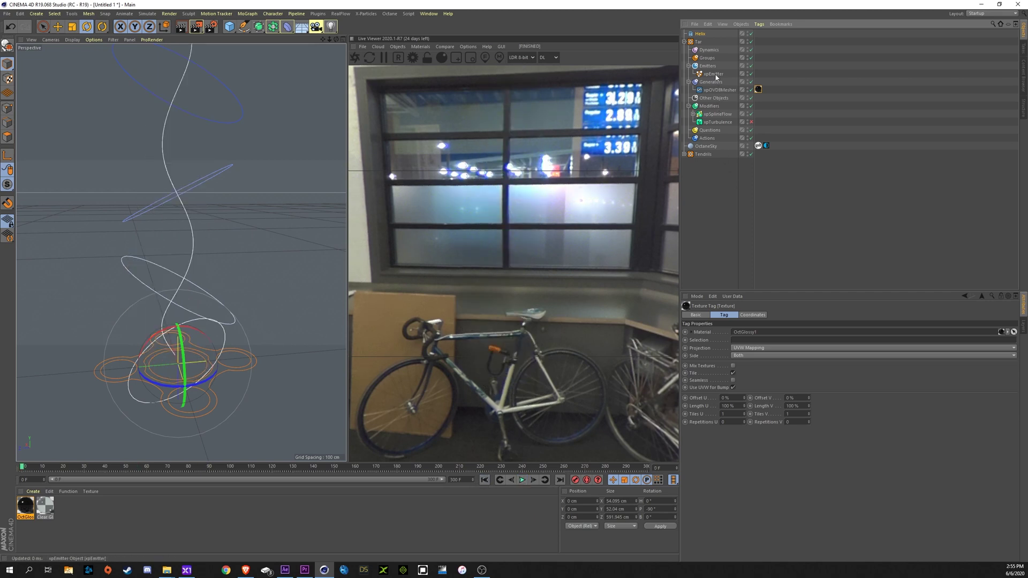
{"action": "left_click", "coordinate": [713, 74]}
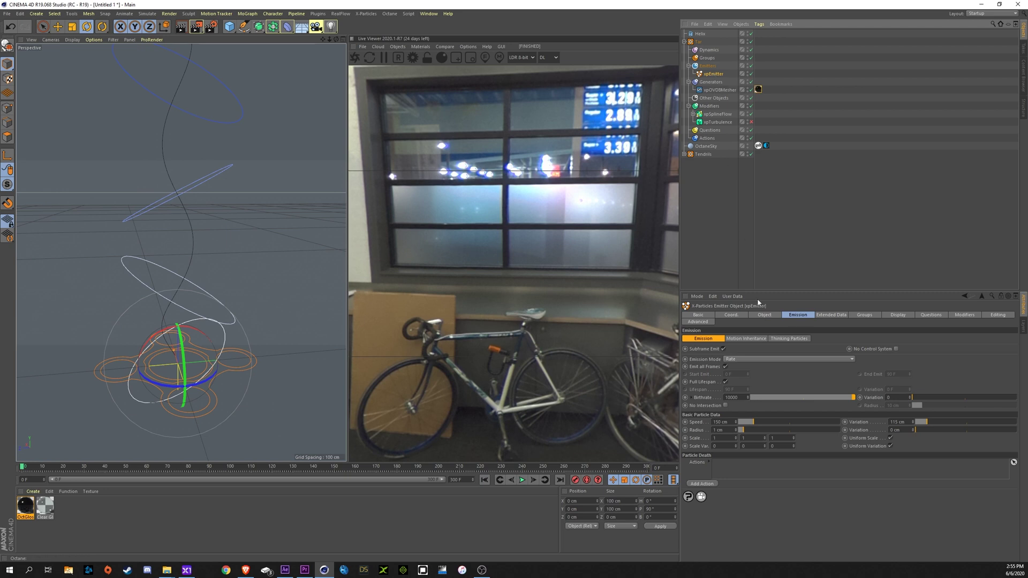
{"action": "left_click", "coordinate": [803, 318]}
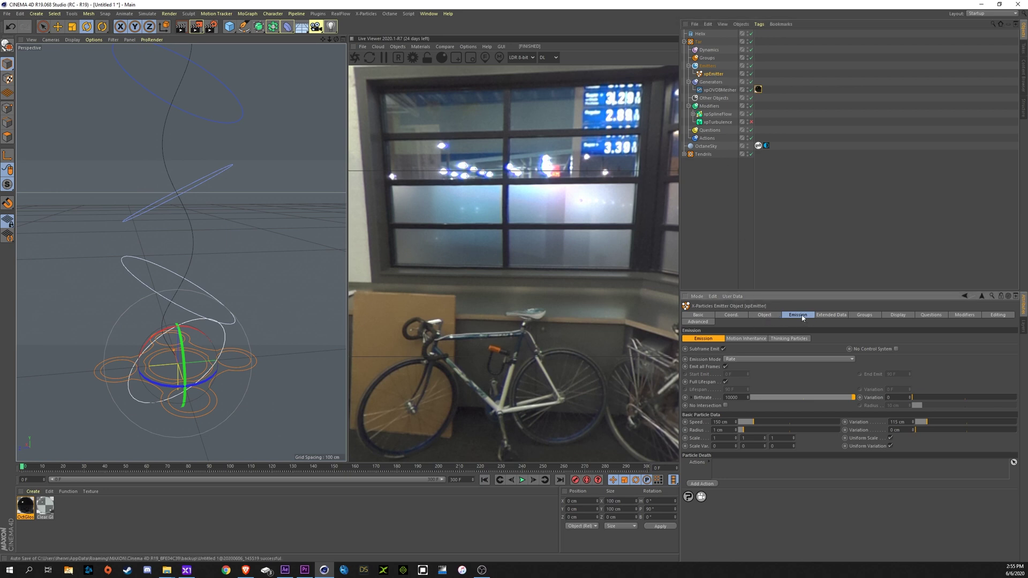
{"action": "left_click_drag", "start_coordinate": [754, 425], "coordinate": [753, 425]}
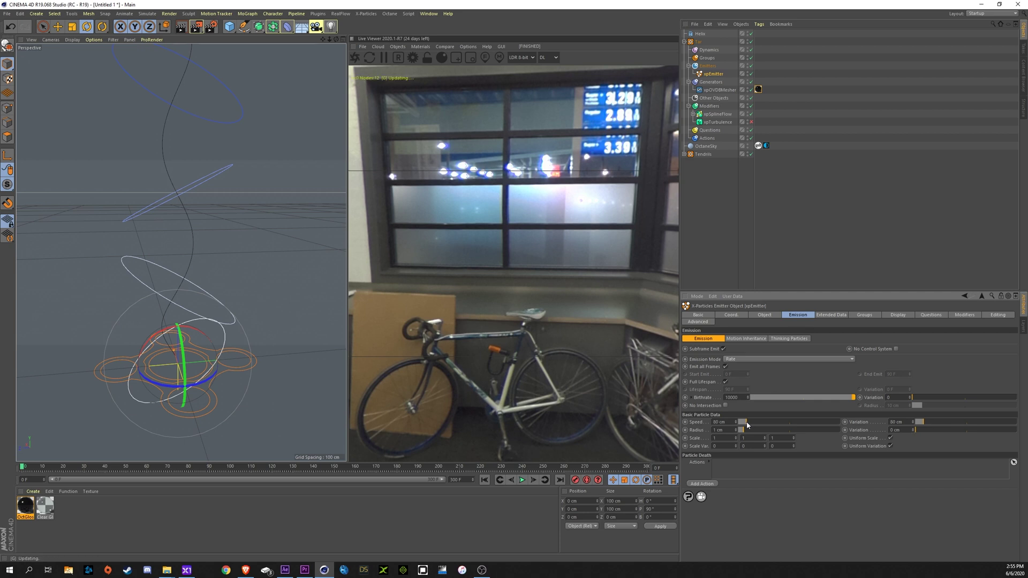
{"action": "left_click", "coordinate": [522, 480]}
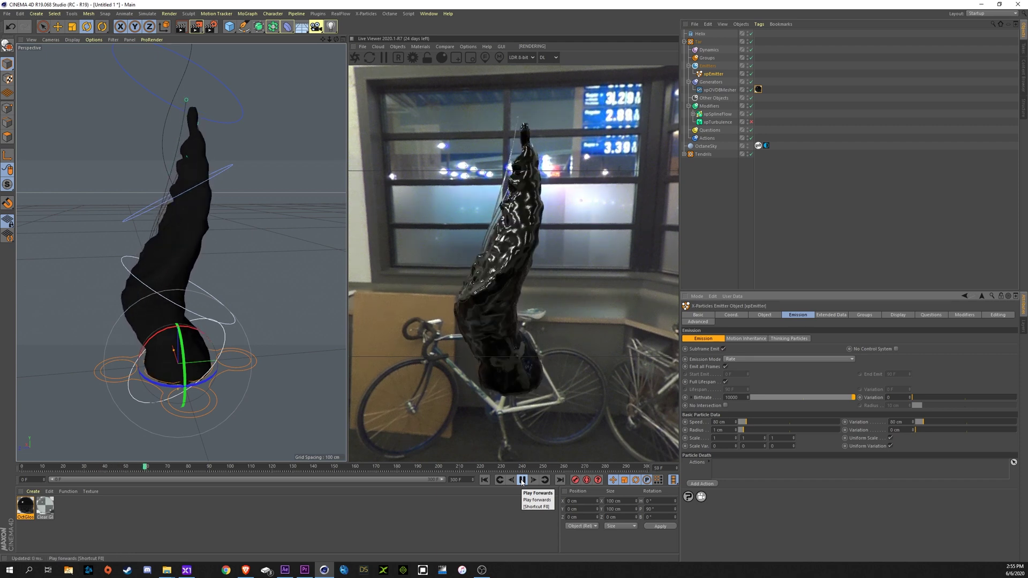
{"action": "left_click", "coordinate": [523, 481]}
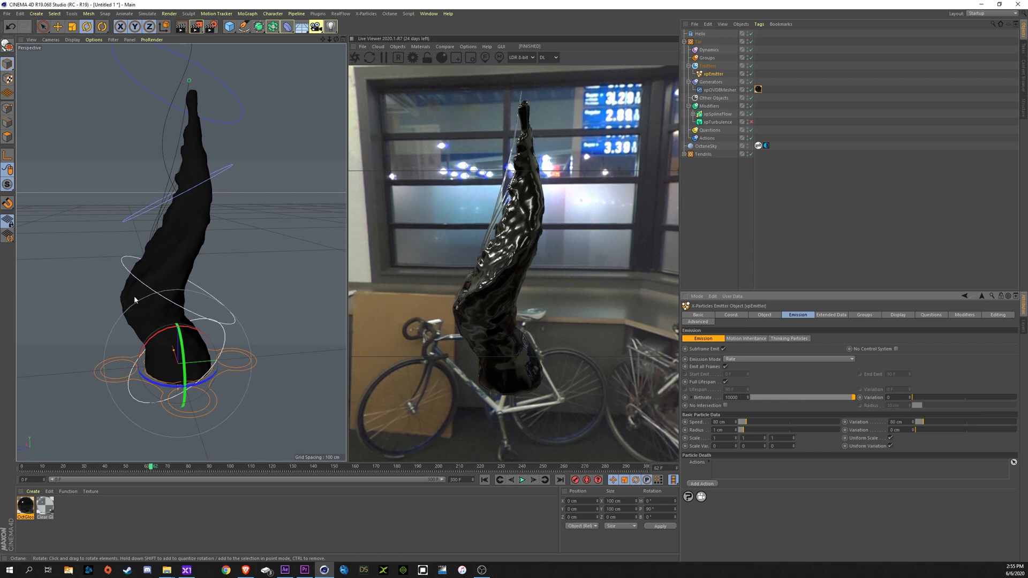
- Examine the tar mesh and tendrils up close from several angles, and replay the simulation from the start
{"action": "left_click_drag", "start_coordinate": [162, 251], "coordinate": [303, 257], "text": "alt"}
{"action": "scroll", "coordinate": [154, 230], "scroll_direction": "up", "scroll_amount": 8}
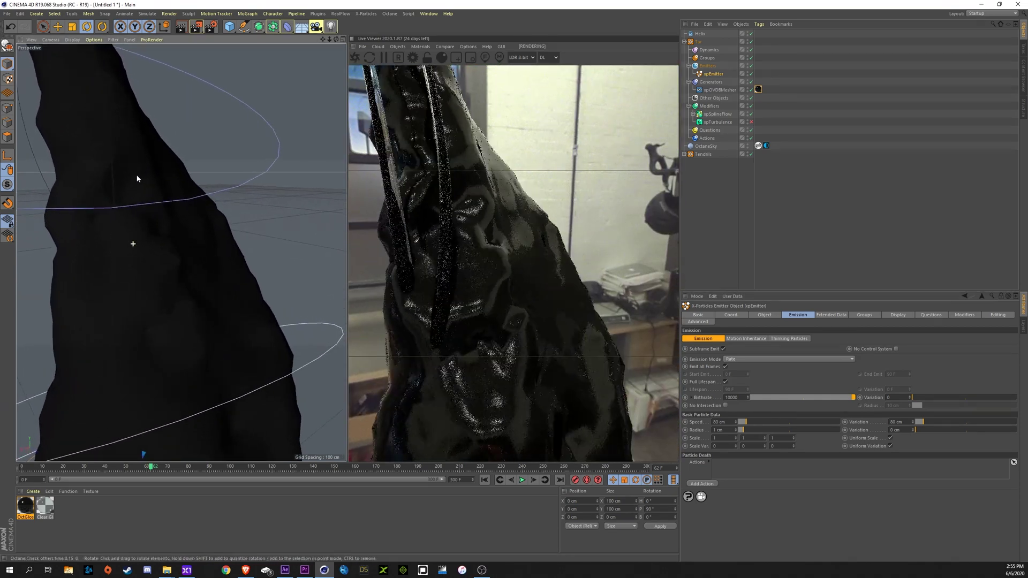
{"action": "left_click_drag", "start_coordinate": [142, 193], "coordinate": [179, 323], "text": "alt"}
{"action": "scroll", "coordinate": [137, 241], "scroll_direction": "down", "scroll_amount": 8}
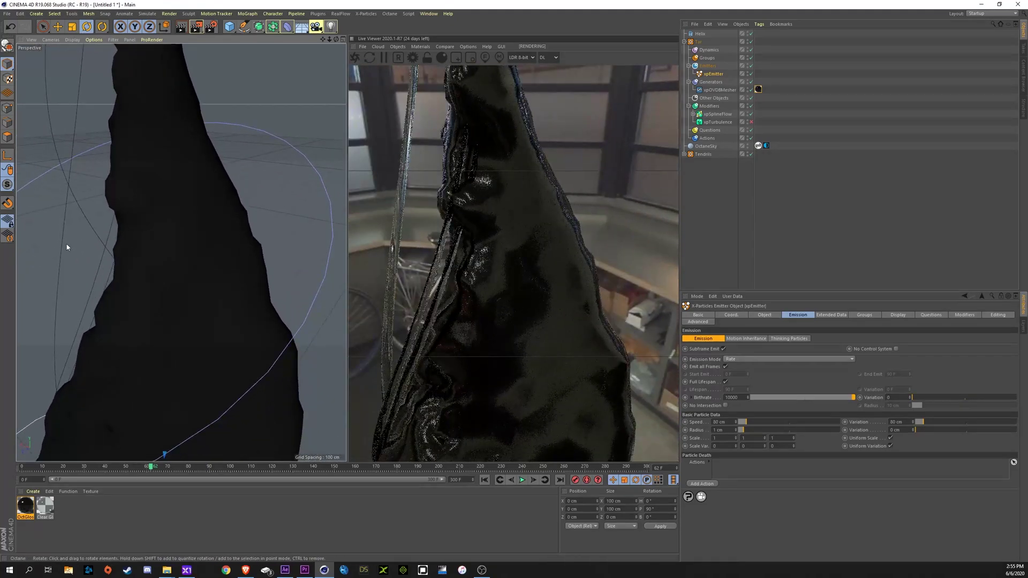
{"action": "scroll", "coordinate": [157, 253], "scroll_direction": "down", "scroll_amount": 3}
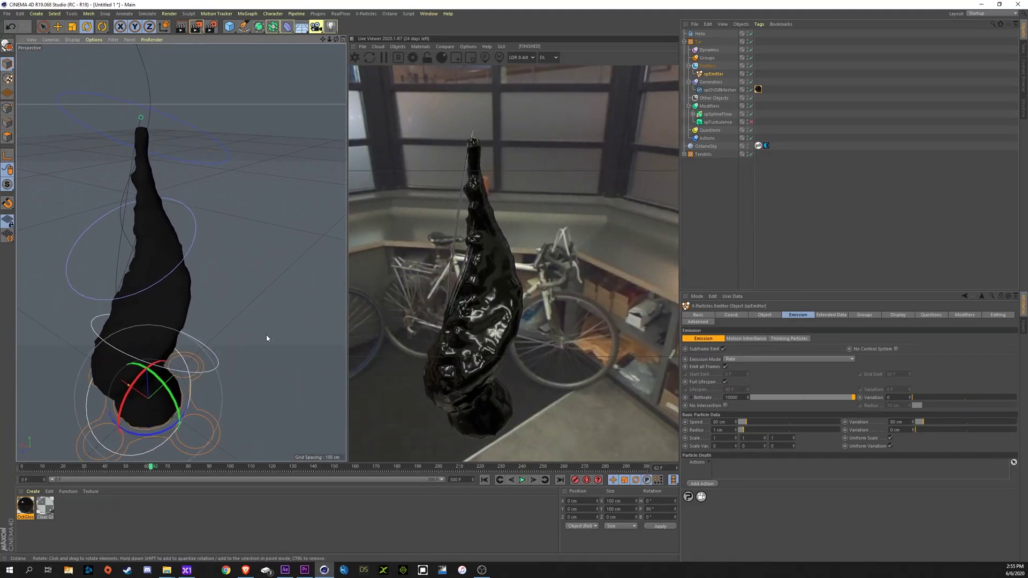
{"action": "left_click", "coordinate": [485, 479]}
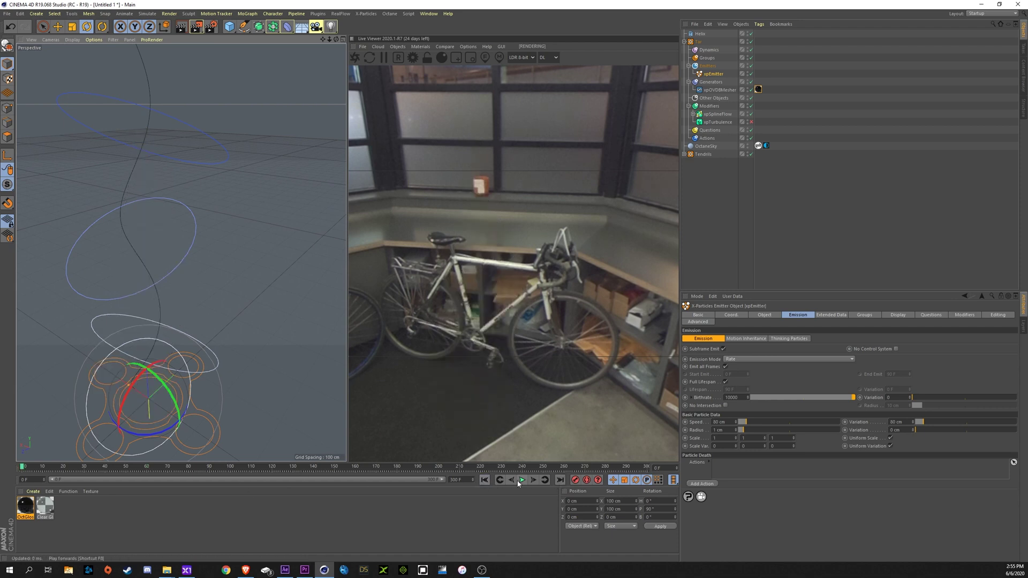
{"action": "left_click", "coordinate": [522, 480]}
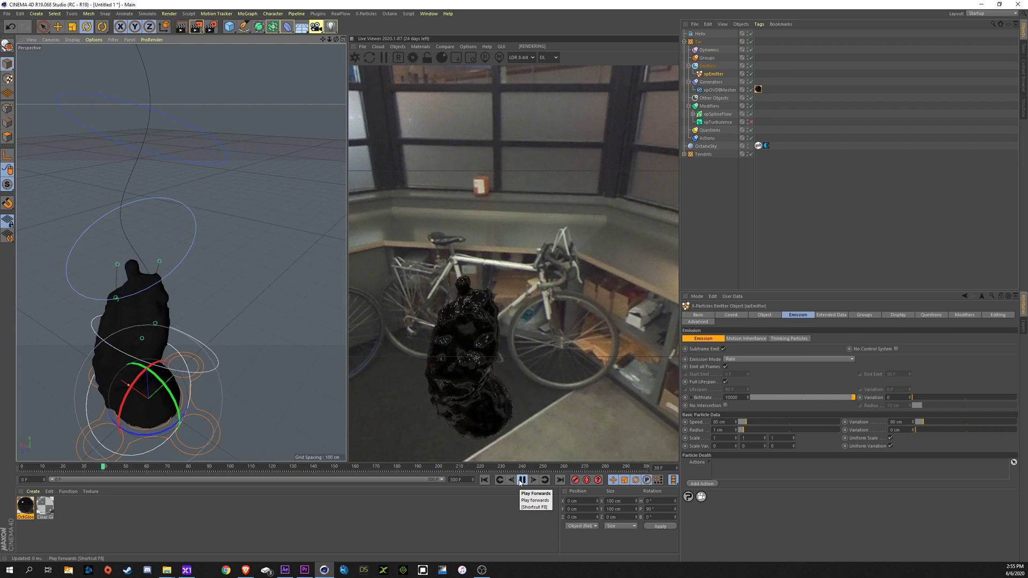
{"action": "left_click", "coordinate": [523, 480]}
- Set the Tendrils emitter's speed to about 229 cm and replay the simulation from the start
{"action": "left_click", "coordinate": [684, 155]}
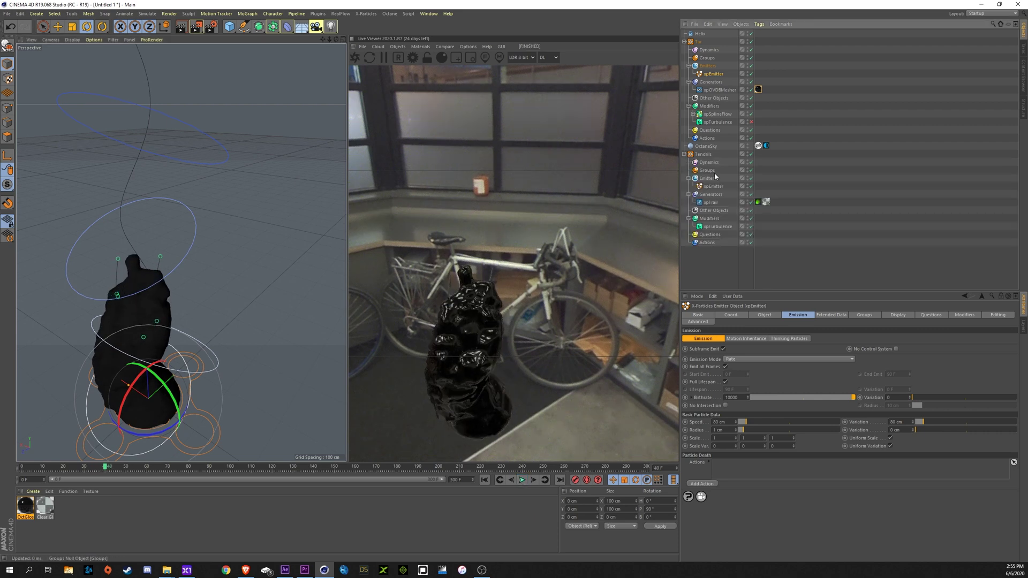
{"action": "left_click", "coordinate": [714, 186]}
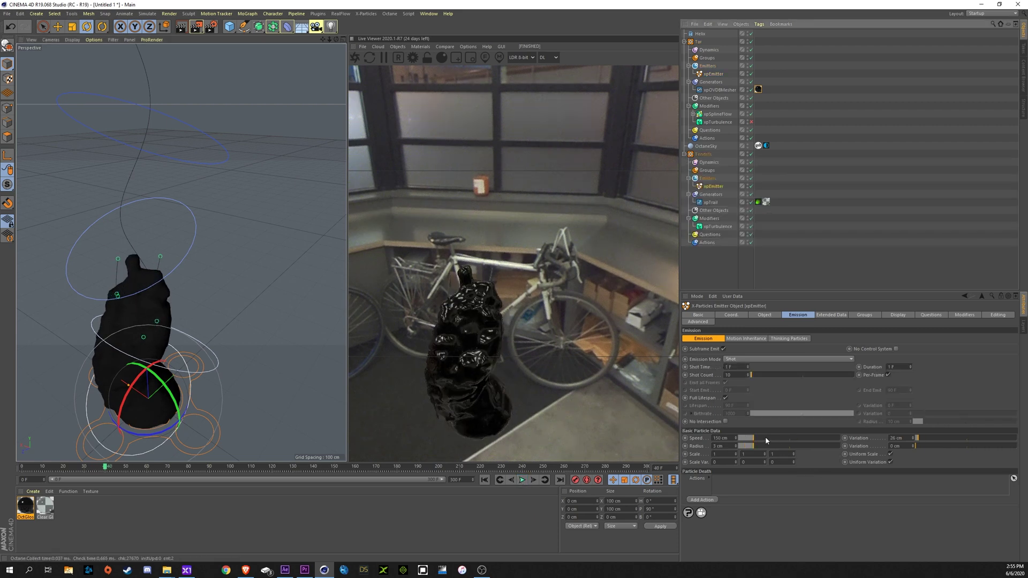
{"action": "left_click_drag", "start_coordinate": [766, 441], "coordinate": [764, 440]}
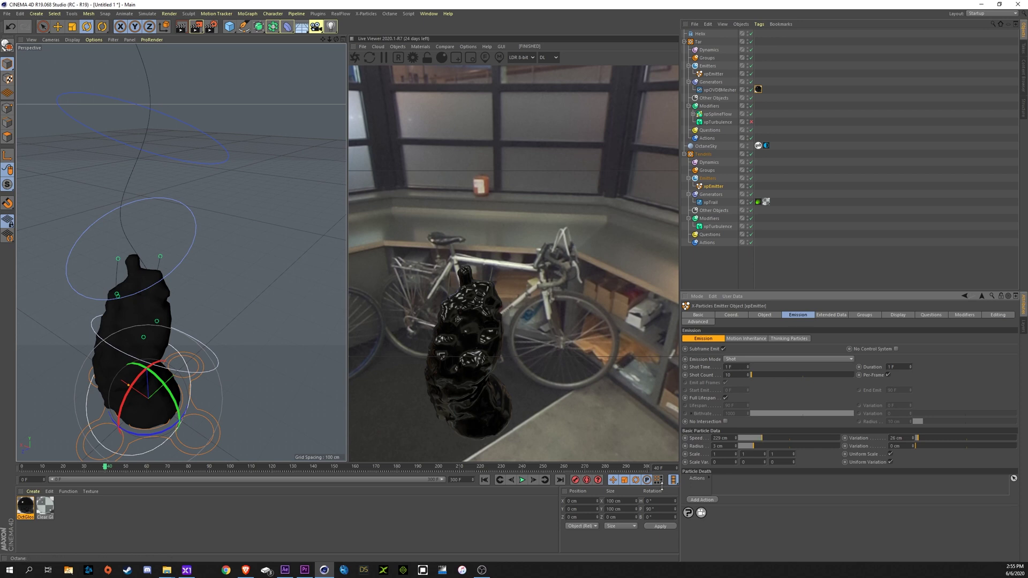
{"action": "left_click", "coordinate": [485, 480]}
{"action": "left_click", "coordinate": [523, 480]}
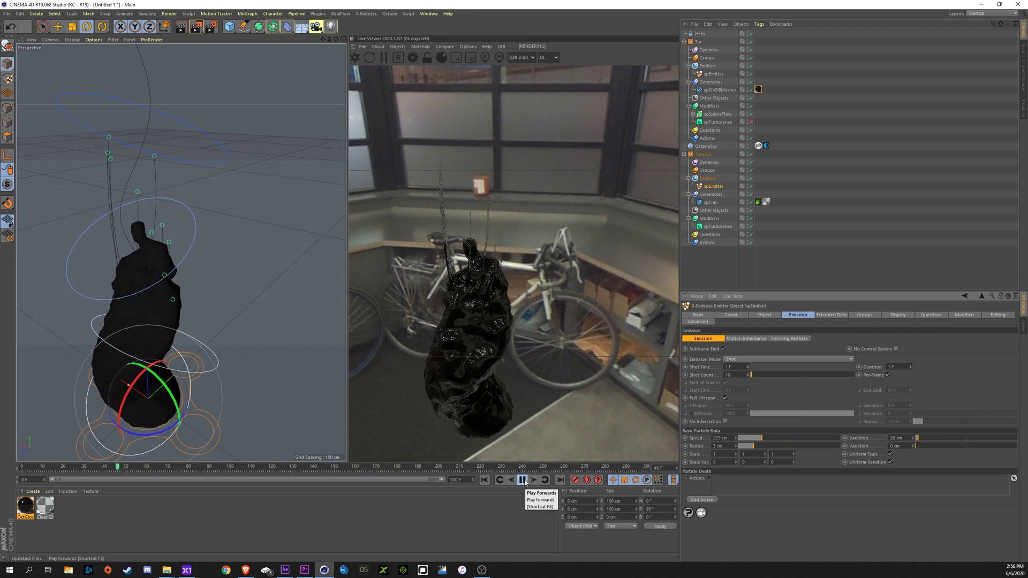
{"action": "left_click", "coordinate": [523, 481]}
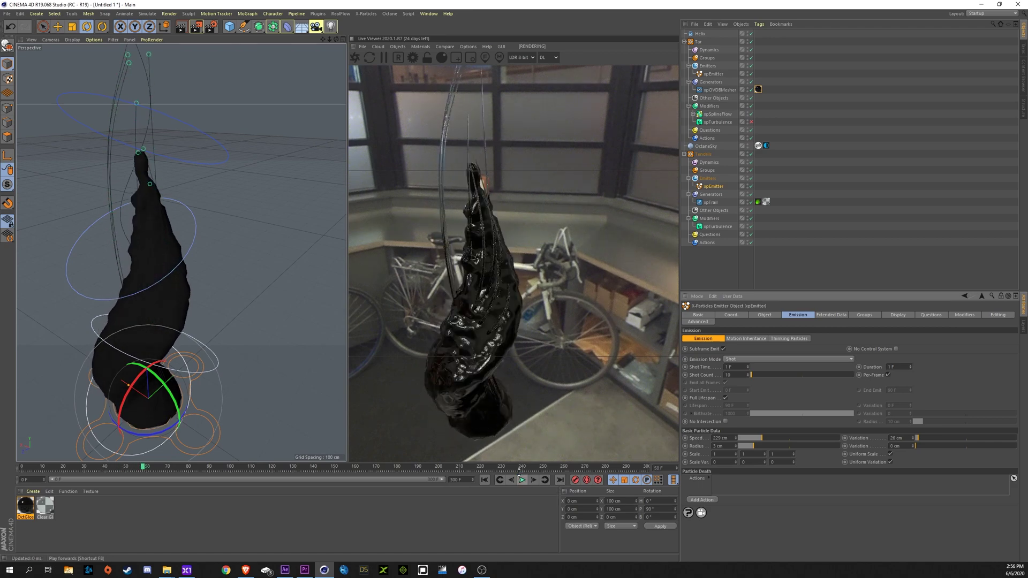
- Check the combined tar and tendril motion from a lower angle, playing the simulation further and again from the start
{"action": "left_click_drag", "start_coordinate": [316, 326], "coordinate": [199, 301], "text": "alt"}
{"action": "left_click", "coordinate": [522, 481]}
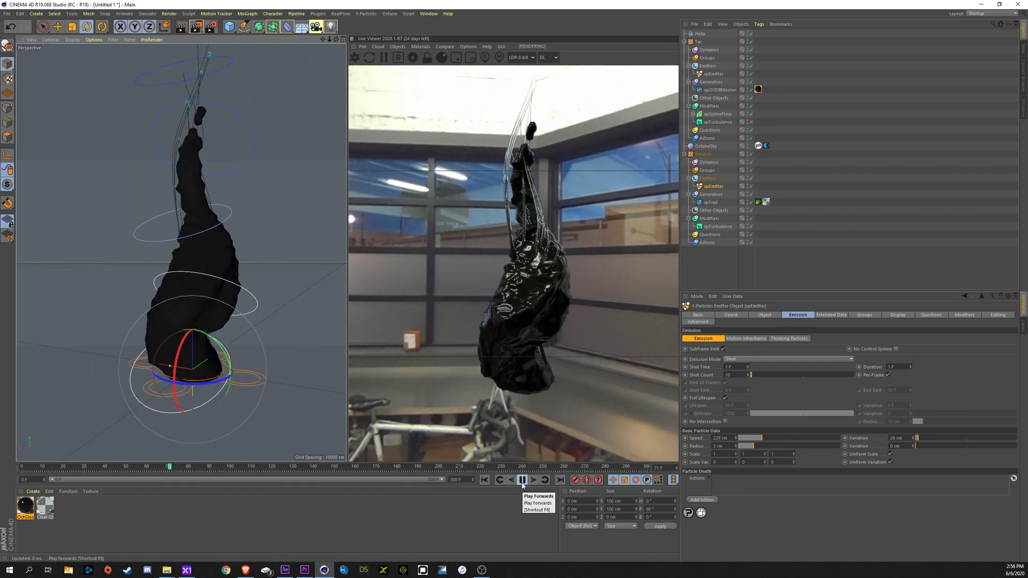
{"action": "left_click", "coordinate": [523, 480]}
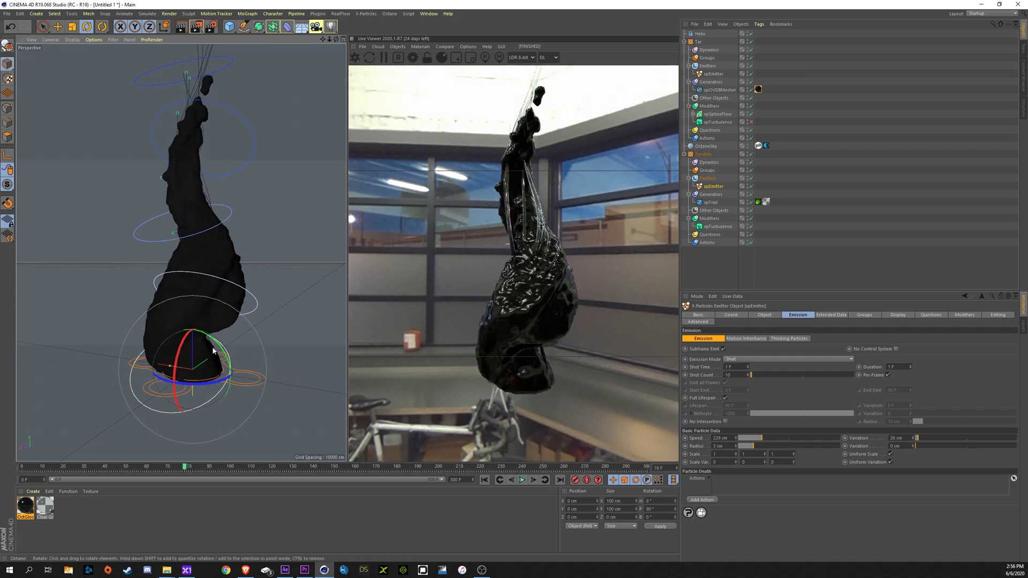
{"action": "left_click", "coordinate": [485, 481]}
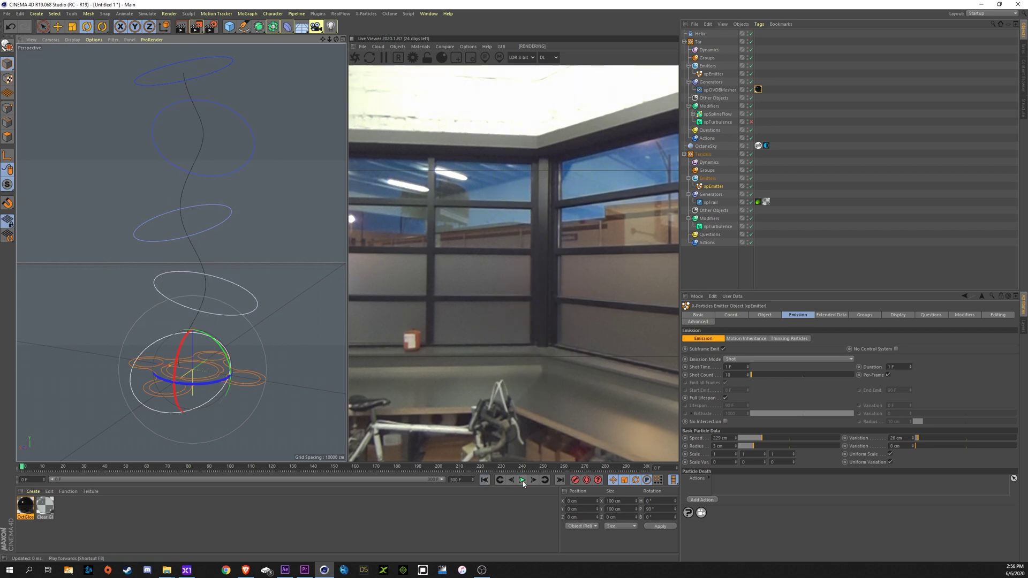
{"action": "left_click", "coordinate": [522, 481]}
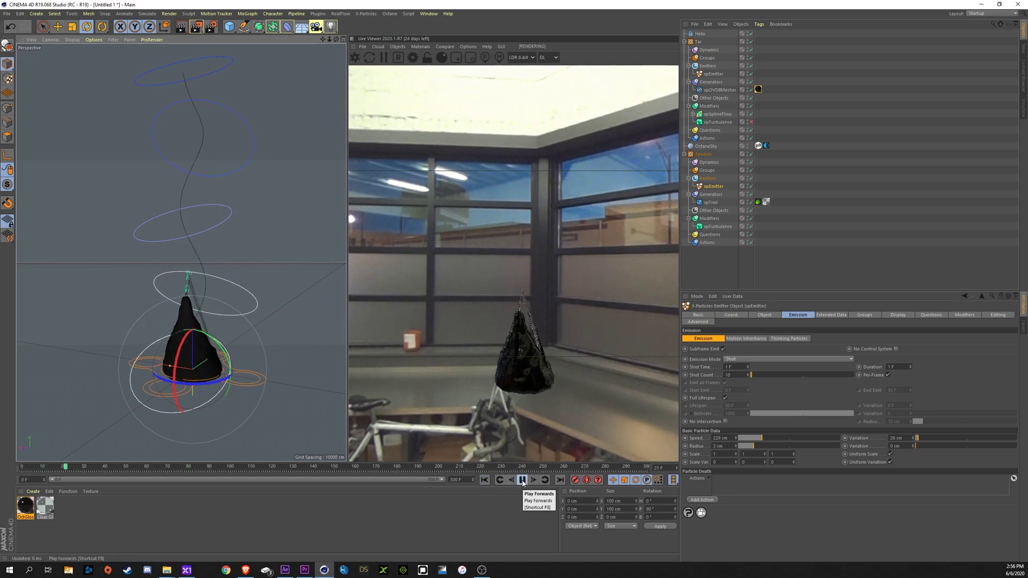